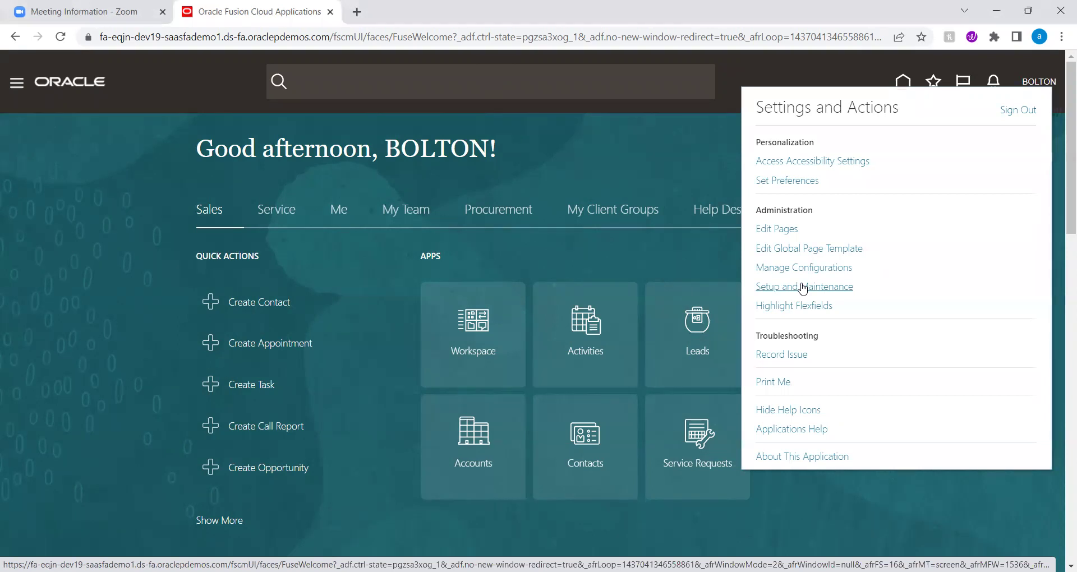
- Go to Setup and Maintenance and open the Trianz Project implementation project
{"action": "left_click", "coordinate": [803, 288]}
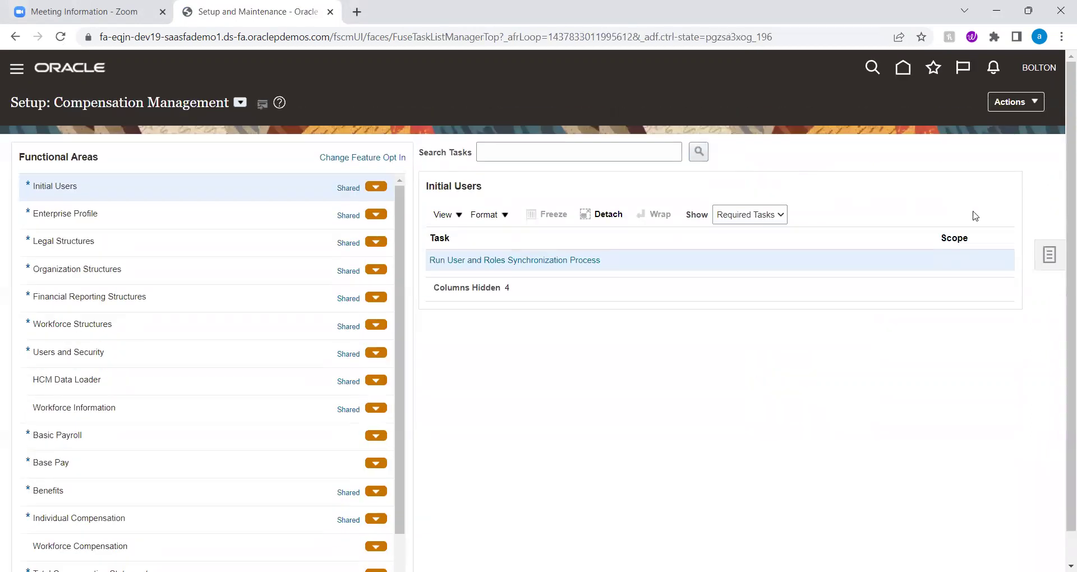
{"action": "left_click", "coordinate": [1051, 256]}
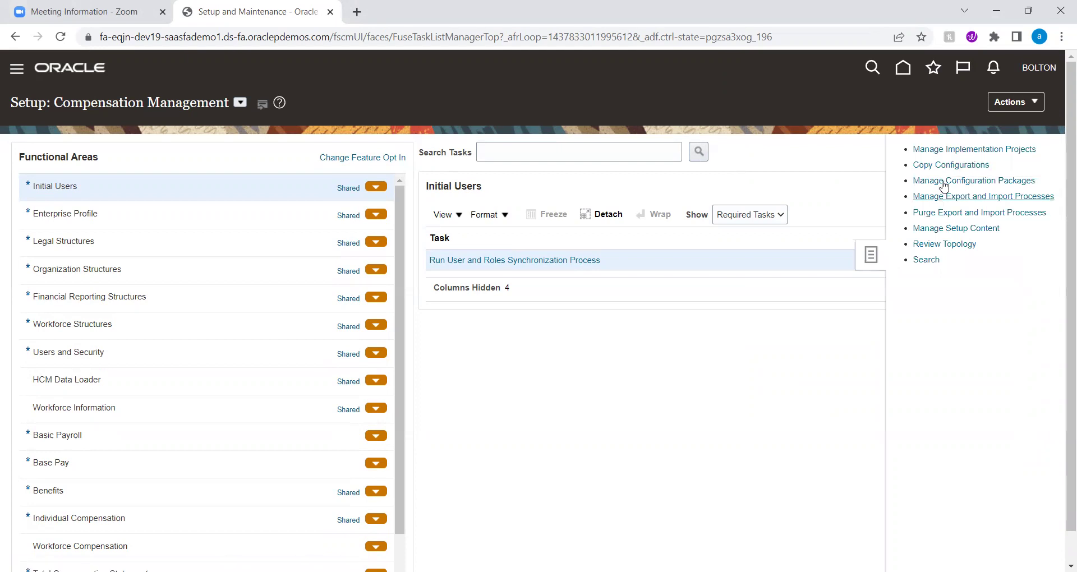
{"action": "left_click", "coordinate": [920, 155]}
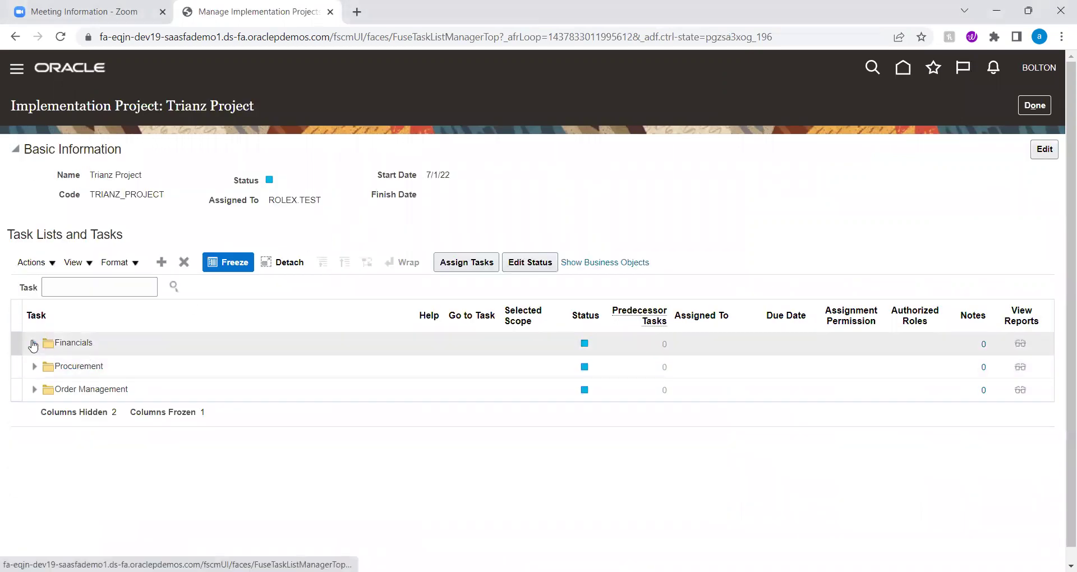
- Expand the Financials task list and its Define Fixed Assets Configuration folder
{"action": "left_click", "coordinate": [33, 344]}
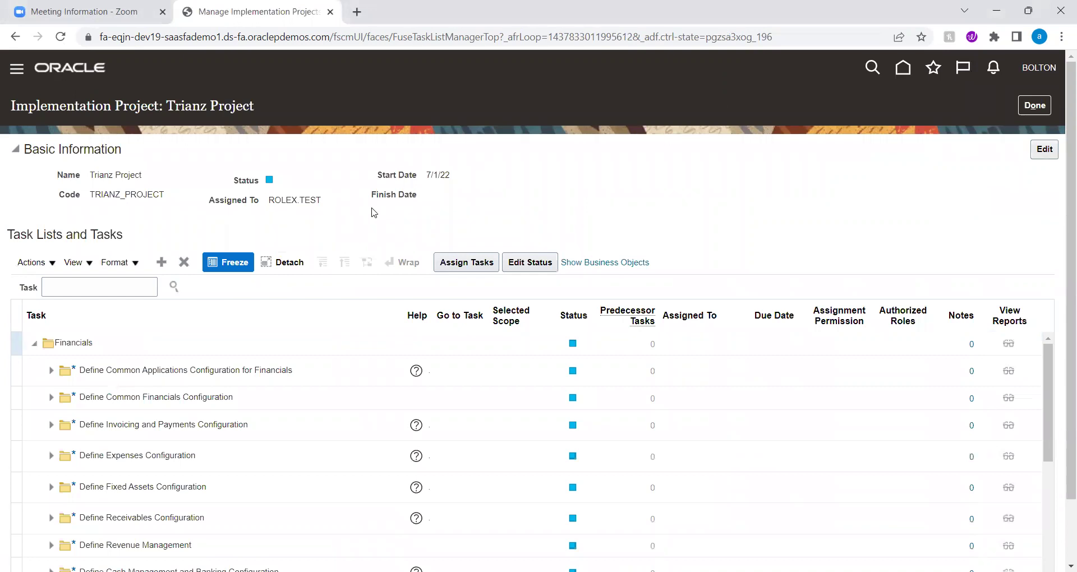
{"action": "scroll", "coordinate": [306, 250], "scroll_direction": "down", "scroll_amount": 2}
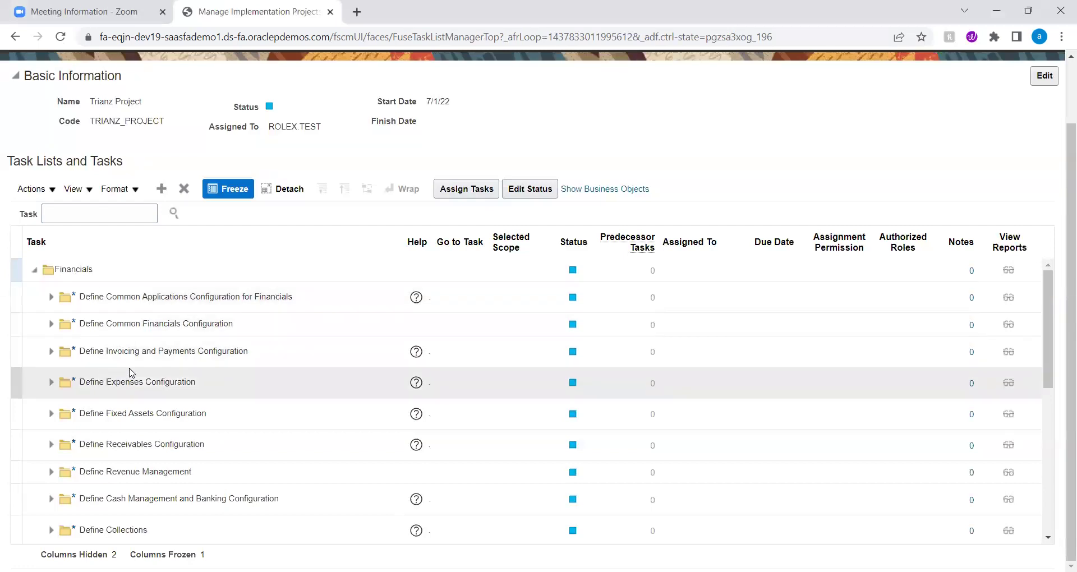
{"action": "scroll", "coordinate": [110, 328], "scroll_direction": "down", "scroll_amount": 3}
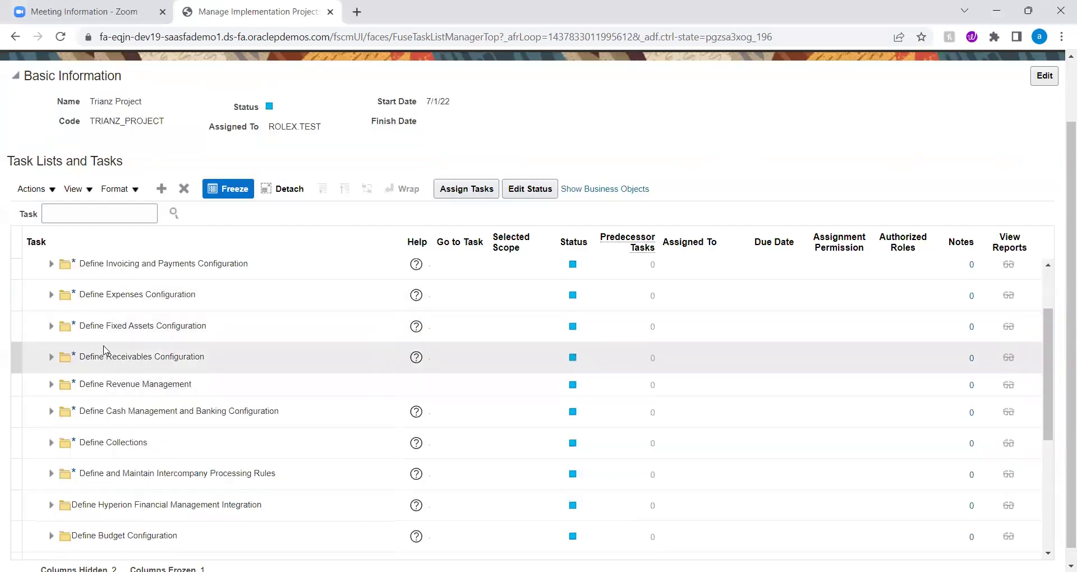
{"action": "left_click", "coordinate": [88, 326]}
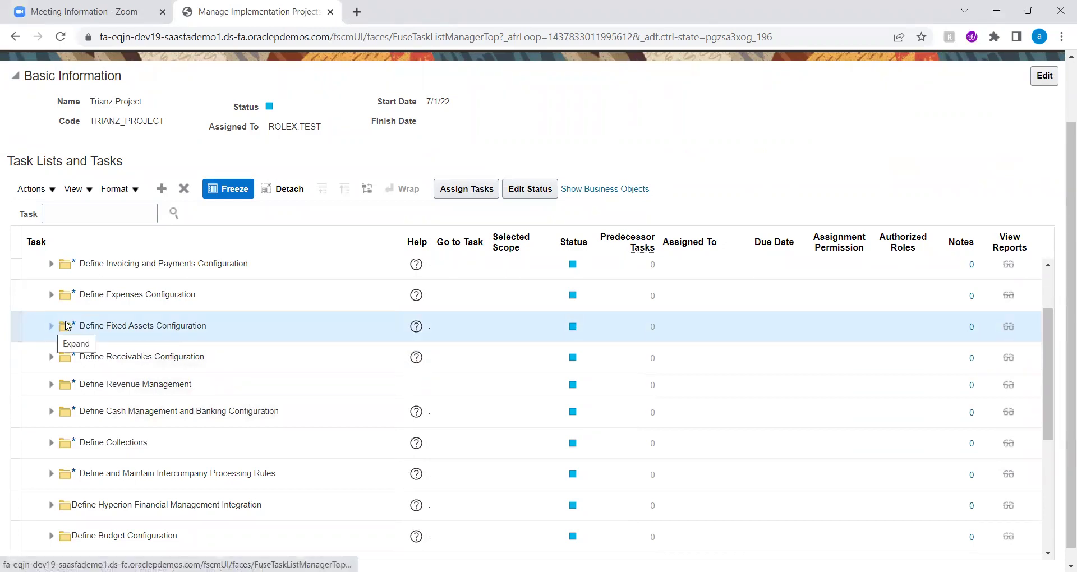
{"action": "left_click", "coordinate": [52, 327]}
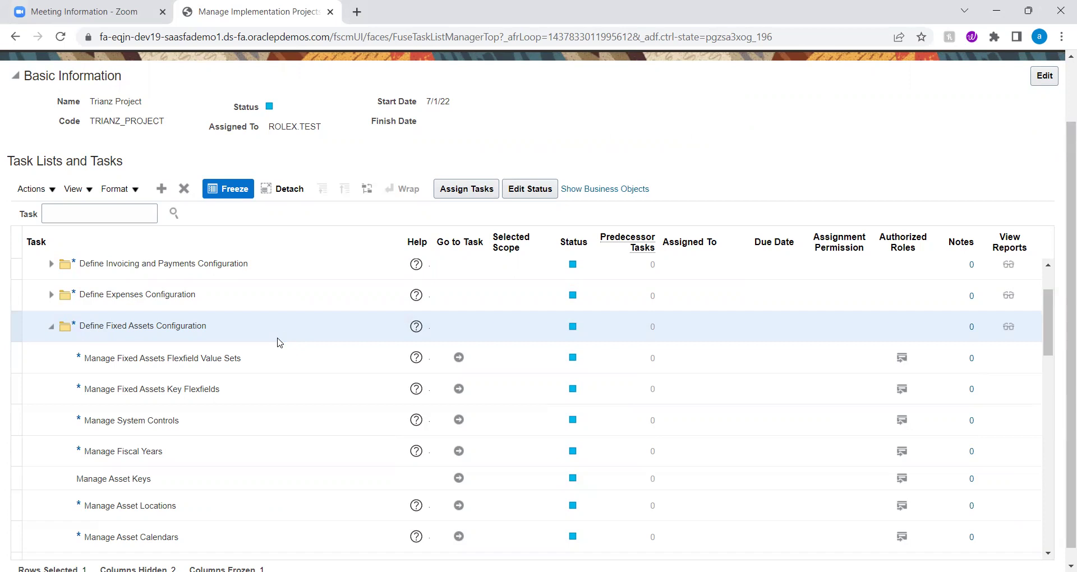
- Open the Manage Fixed Assets Key Flexfields task under Define Fixed Assets Configuration
{"action": "left_click", "coordinate": [183, 422]}
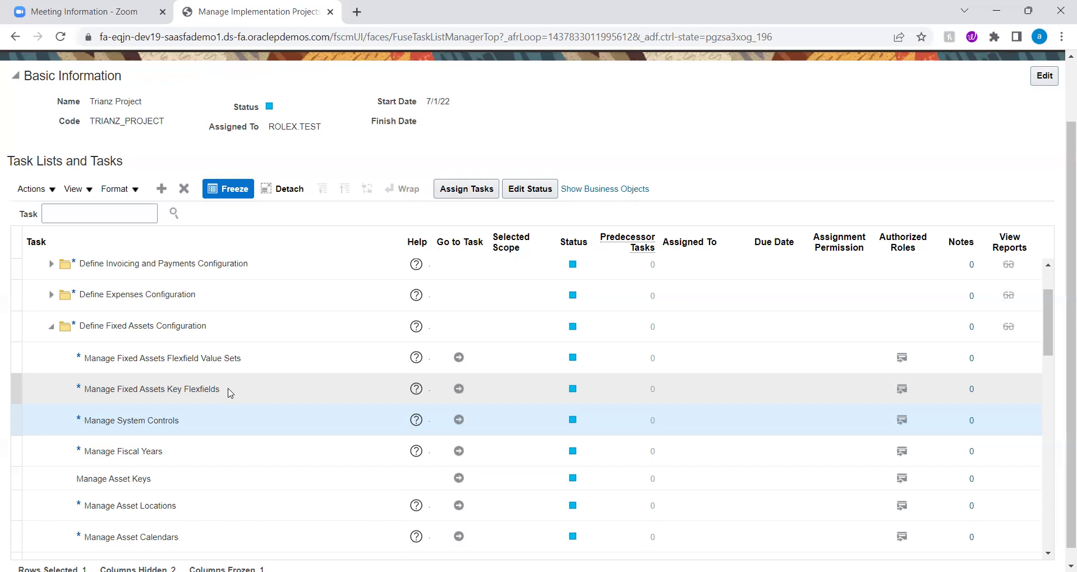
{"action": "left_click", "coordinate": [229, 391]}
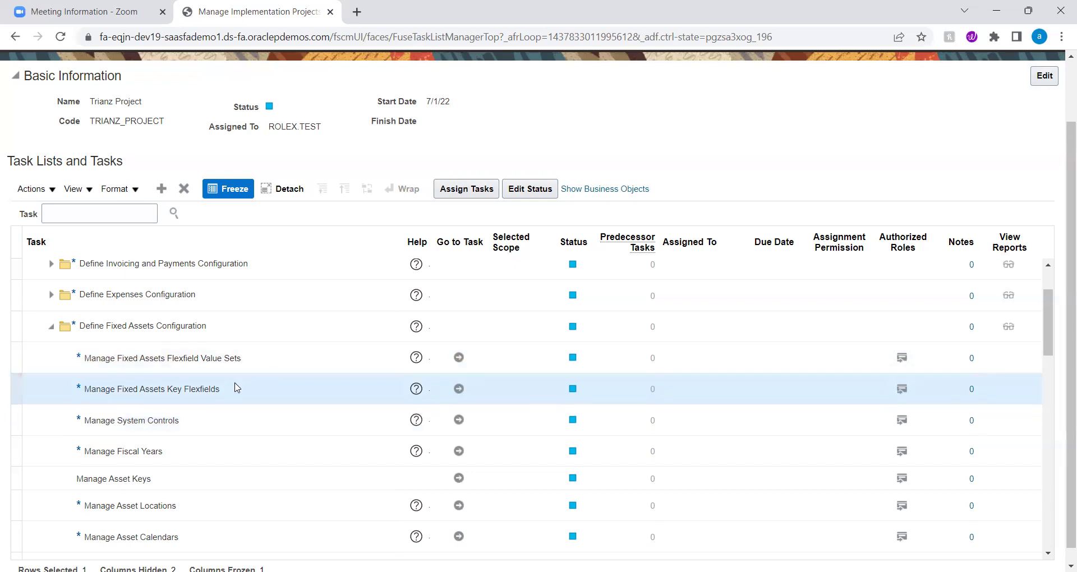
{"action": "left_click", "coordinate": [146, 357]}
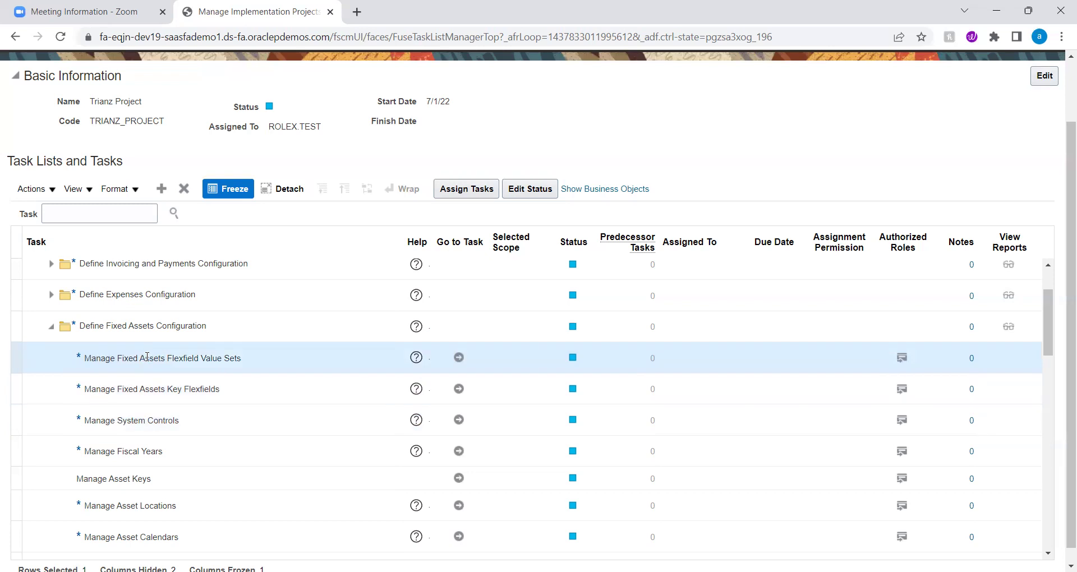
{"action": "left_click", "coordinate": [195, 387]}
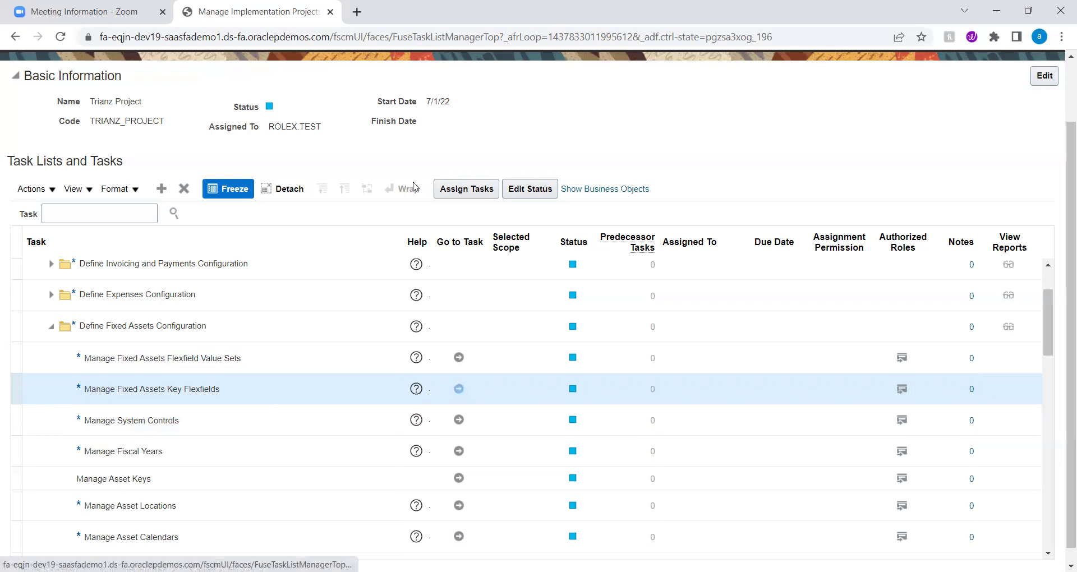
{"action": "left_click", "coordinate": [459, 388]}
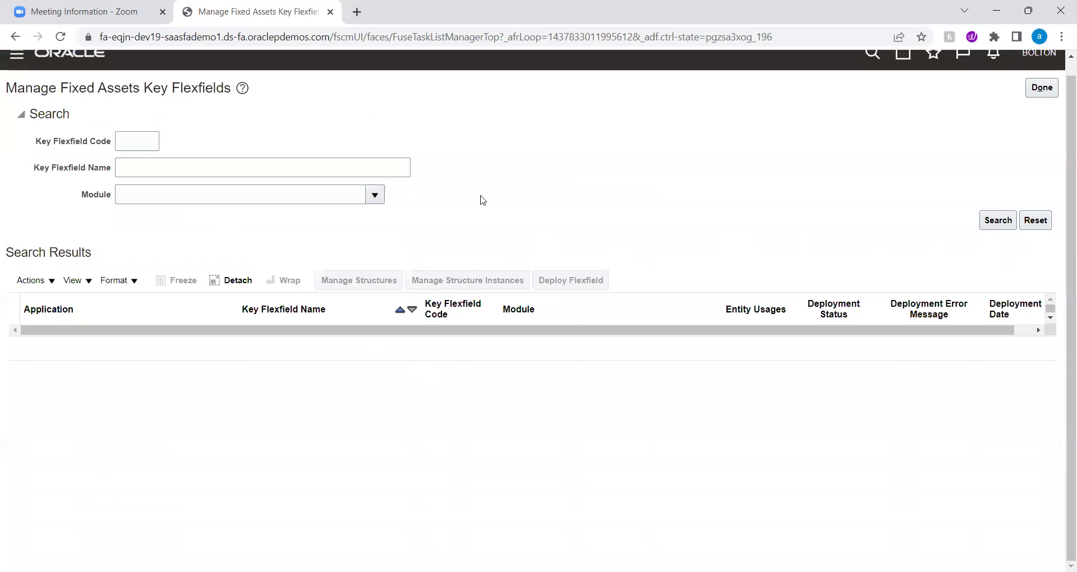
- List all fixed assets key flexfields and select the Asset Key Flexfield
{"action": "left_click", "coordinate": [399, 309]}
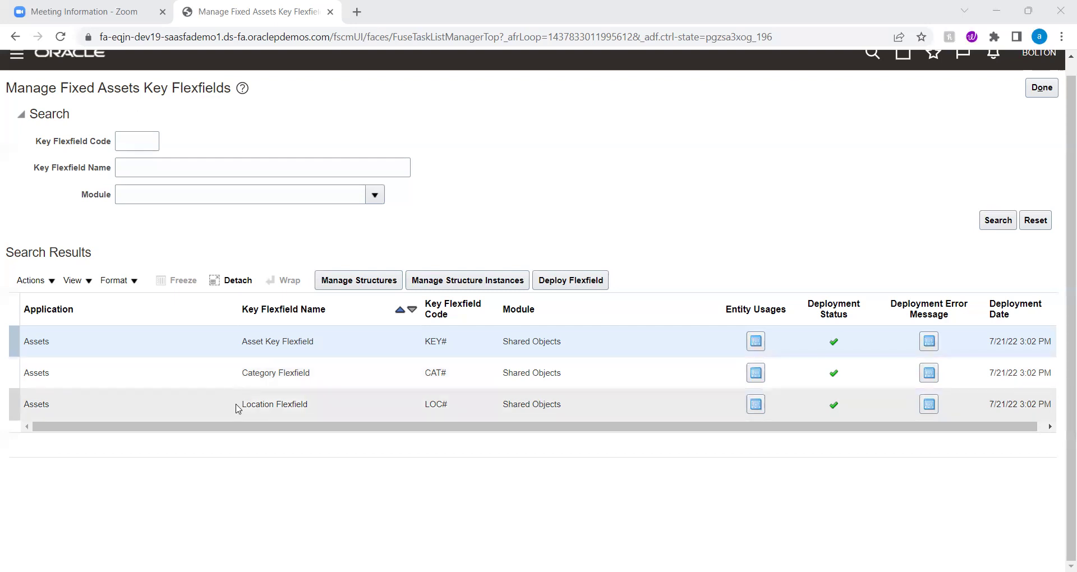
{"action": "left_click", "coordinate": [238, 409]}
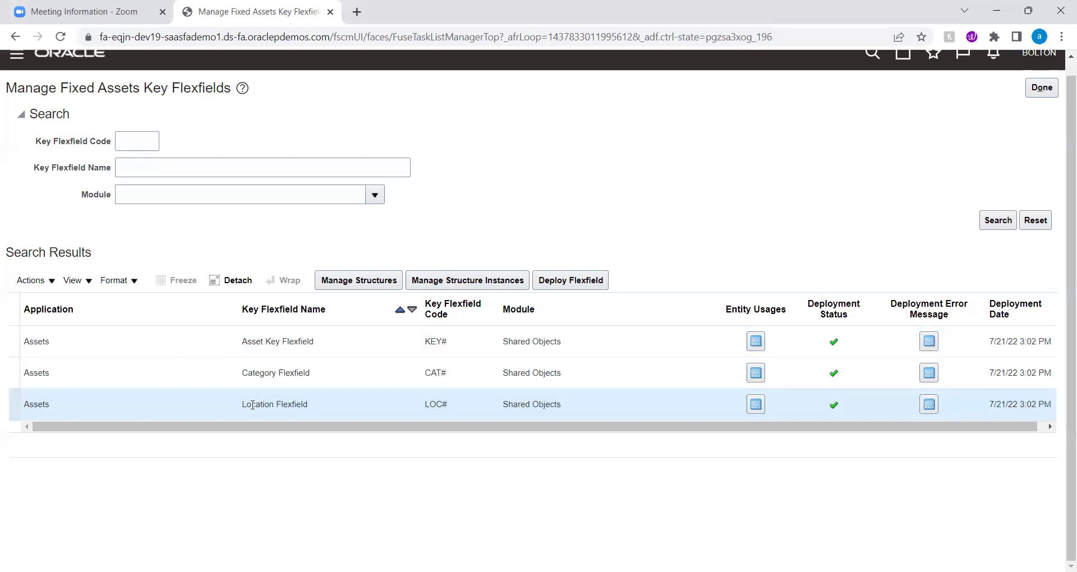
{"action": "left_click", "coordinate": [238, 343]}
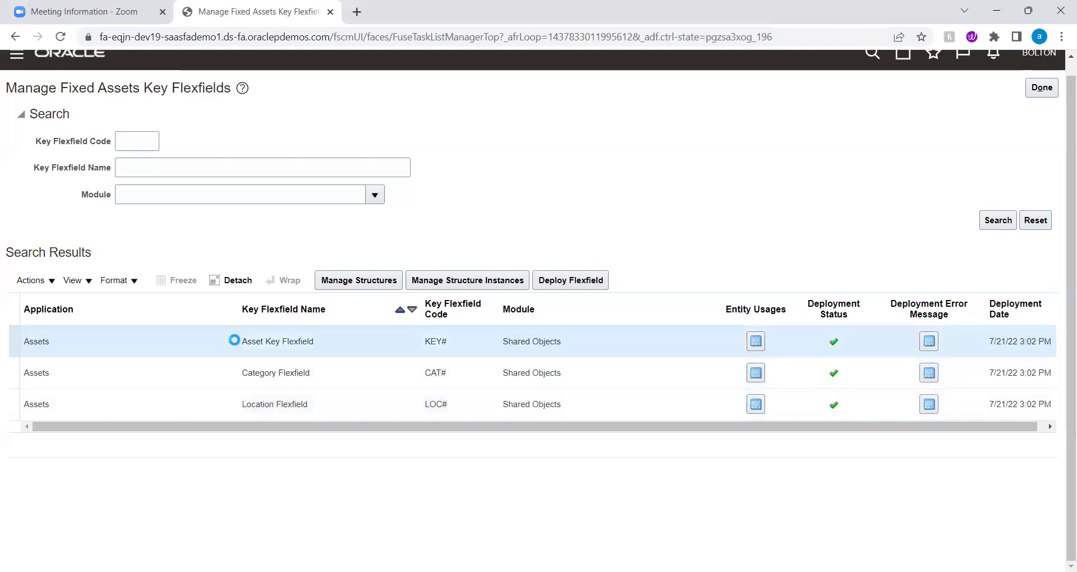
{"action": "left_click", "coordinate": [368, 346]}
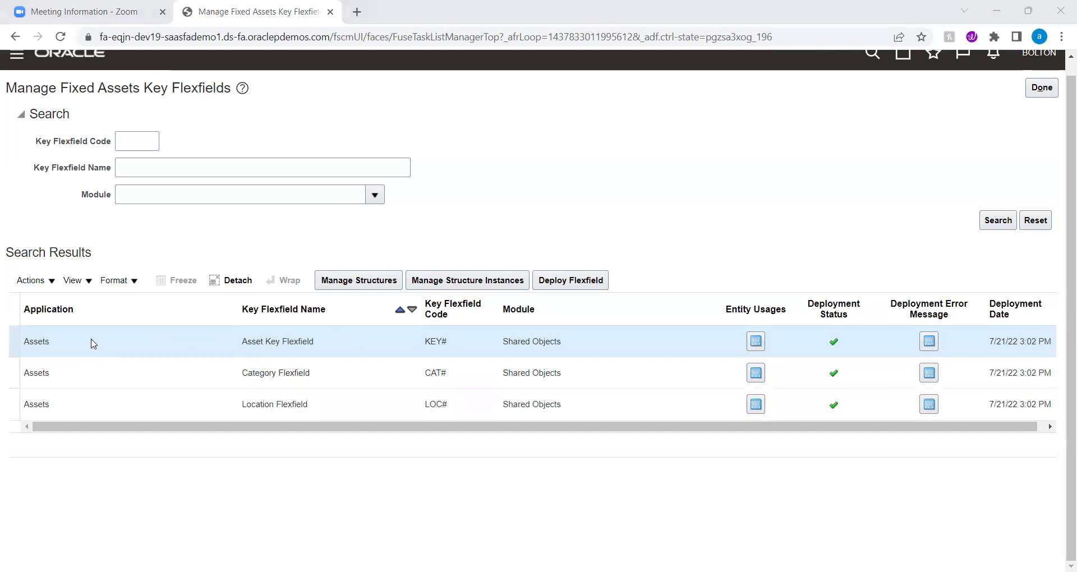
- List all structures of the Asset Key Flexfield, examine the ASSET KEY structure's details and segments, and close it without saving
{"action": "left_click", "coordinate": [375, 282]}
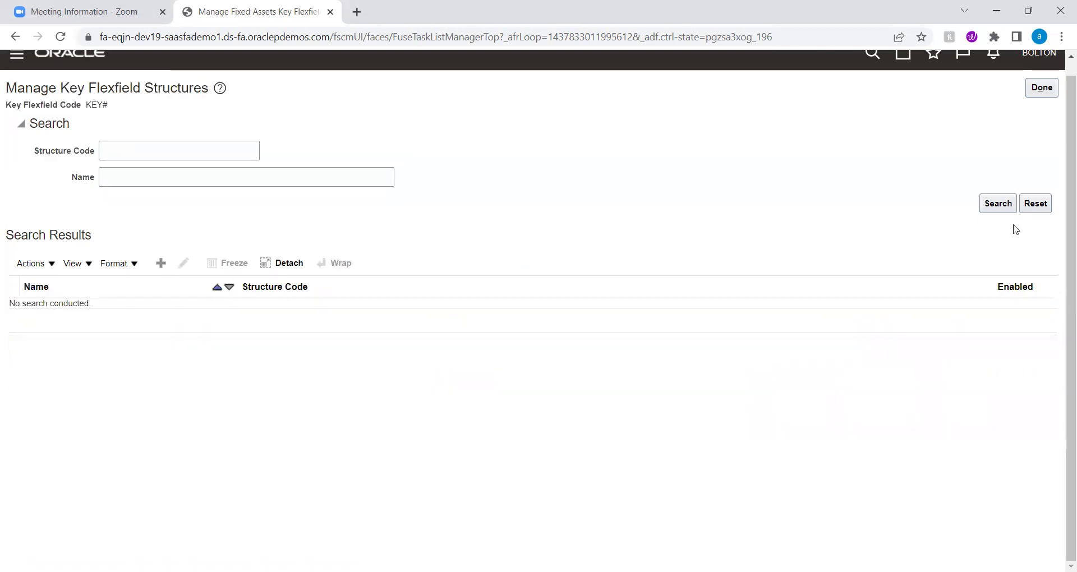
{"action": "left_click", "coordinate": [998, 206]}
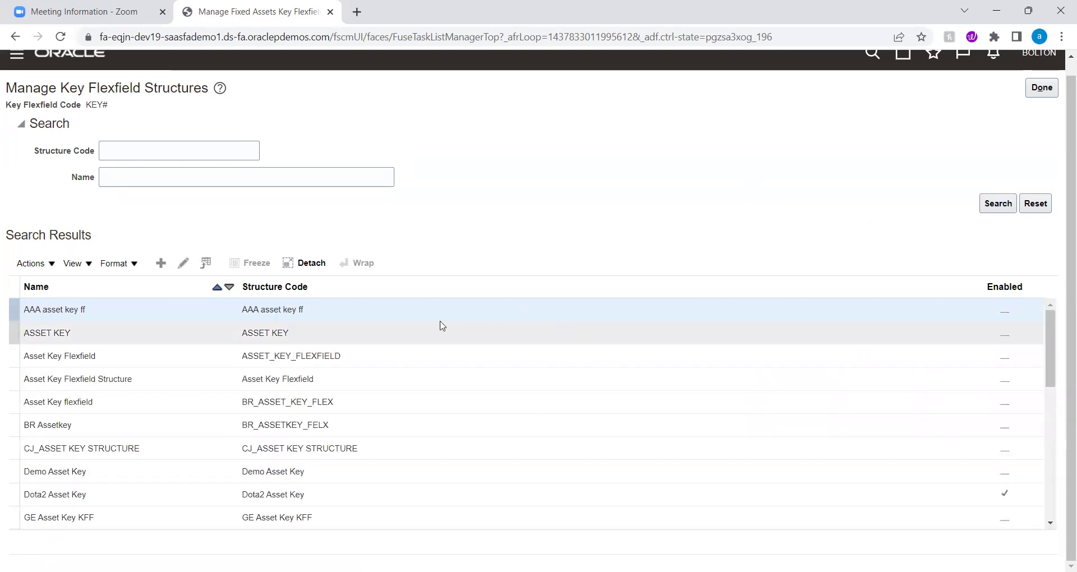
{"action": "left_click", "coordinate": [346, 336]}
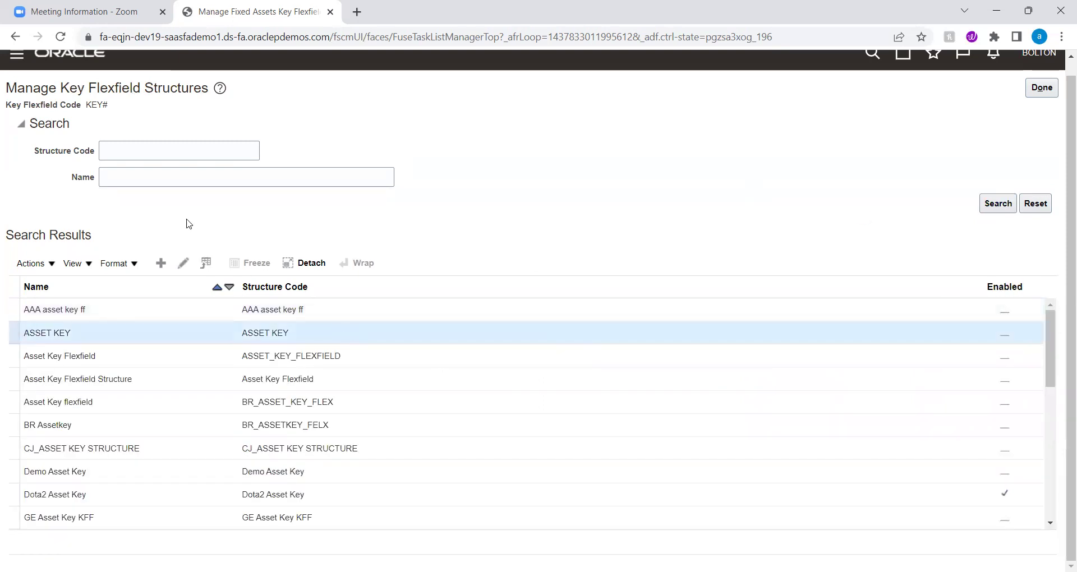
{"action": "left_click", "coordinate": [183, 264]}
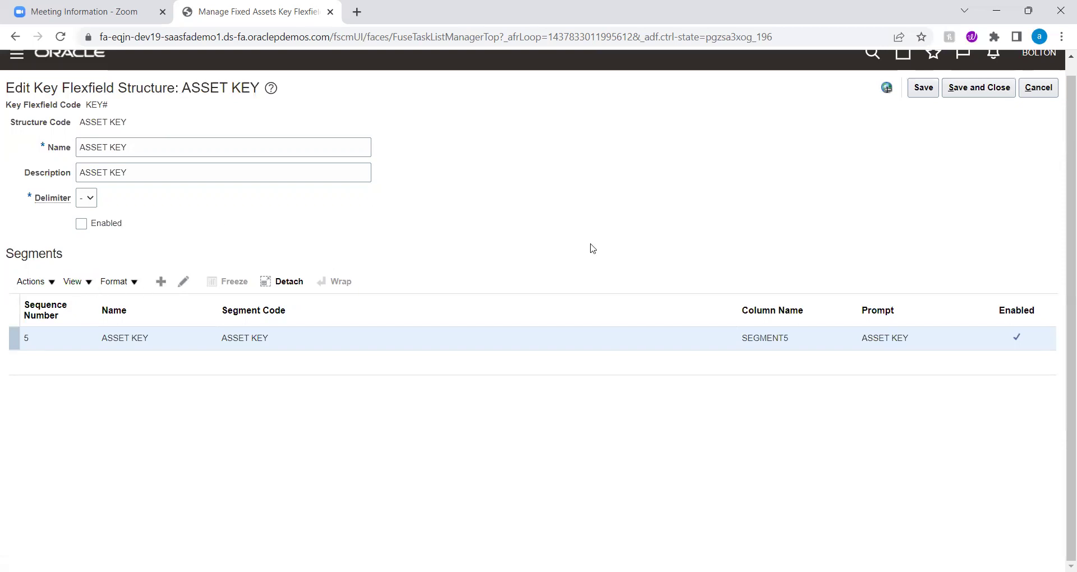
{"action": "left_click", "coordinate": [1038, 88]}
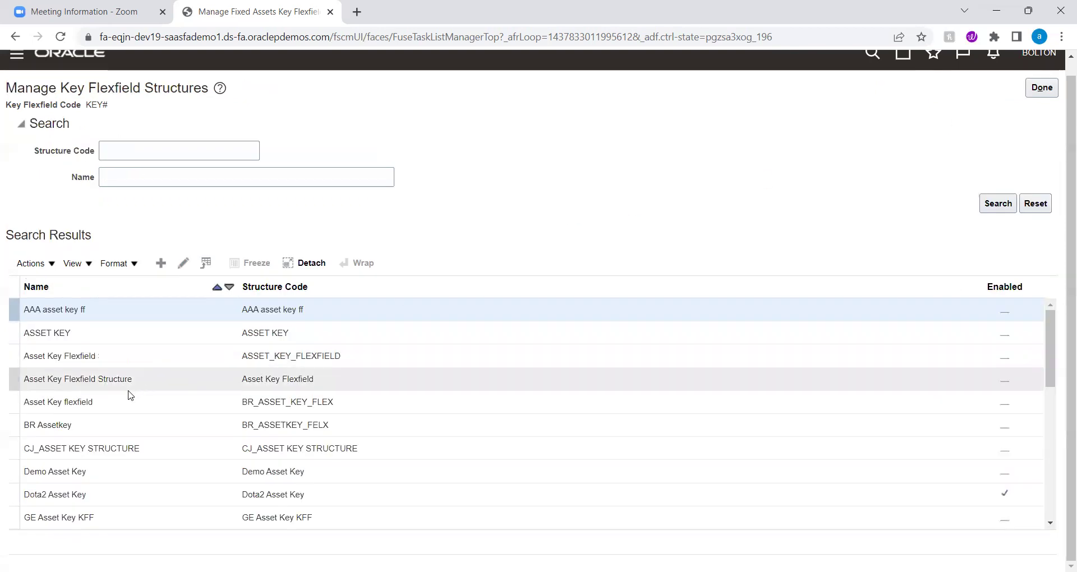
- Examine the Asset Key segment of the Asset Key Flexfield Structure, then return to the key flexfields list without saving
{"action": "left_click", "coordinate": [160, 382]}
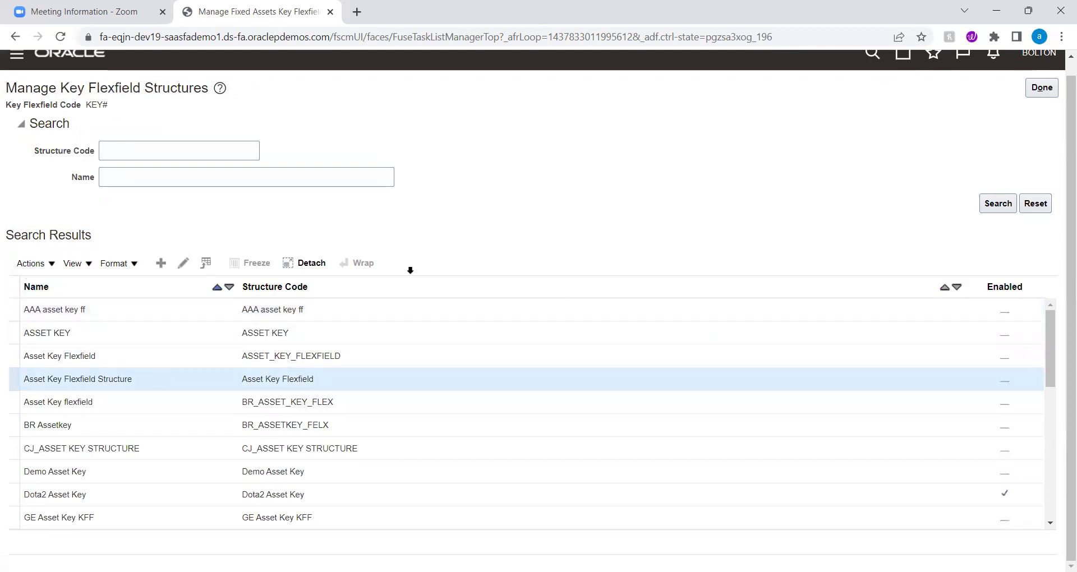
{"action": "left_click", "coordinate": [183, 263]}
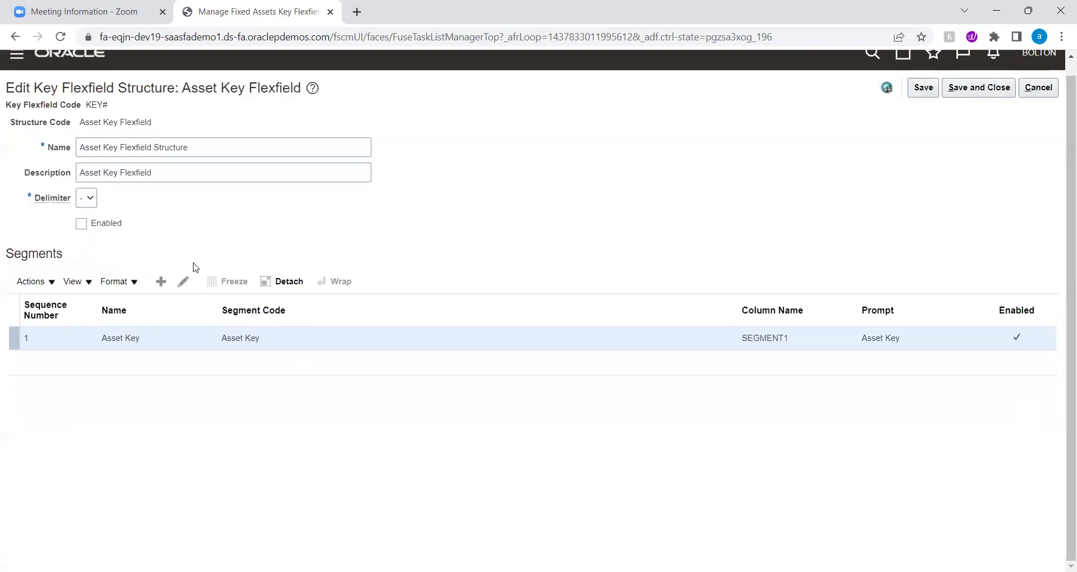
{"action": "left_click", "coordinate": [187, 287]}
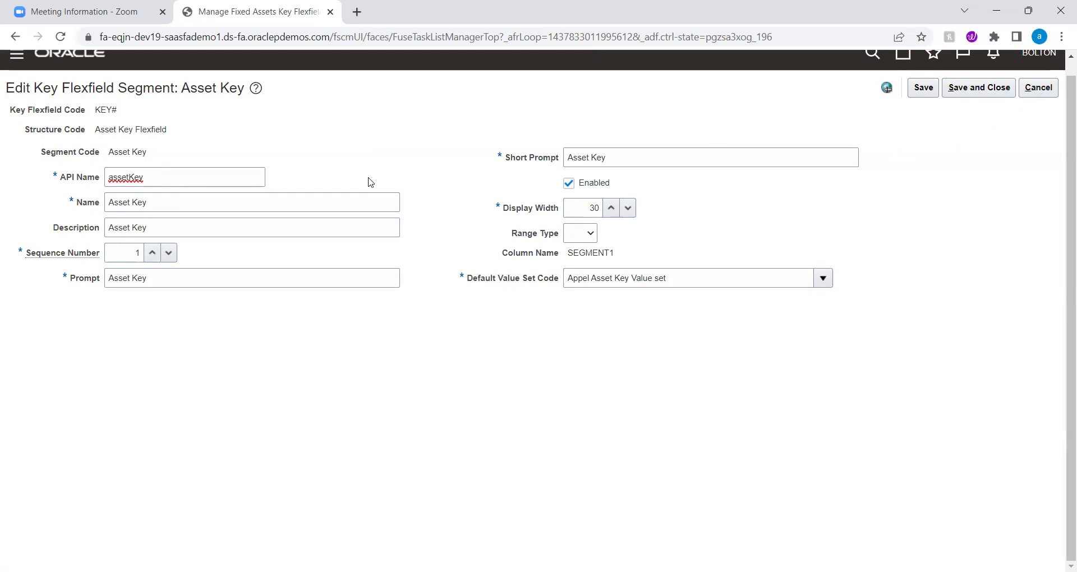
{"action": "left_click", "coordinate": [1036, 93]}
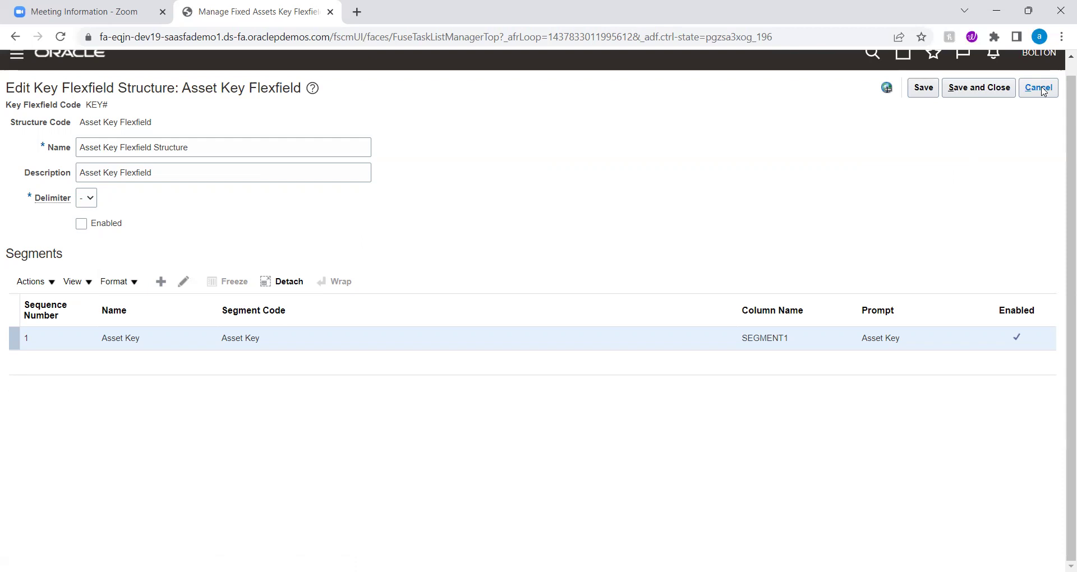
{"action": "left_click", "coordinate": [1038, 89]}
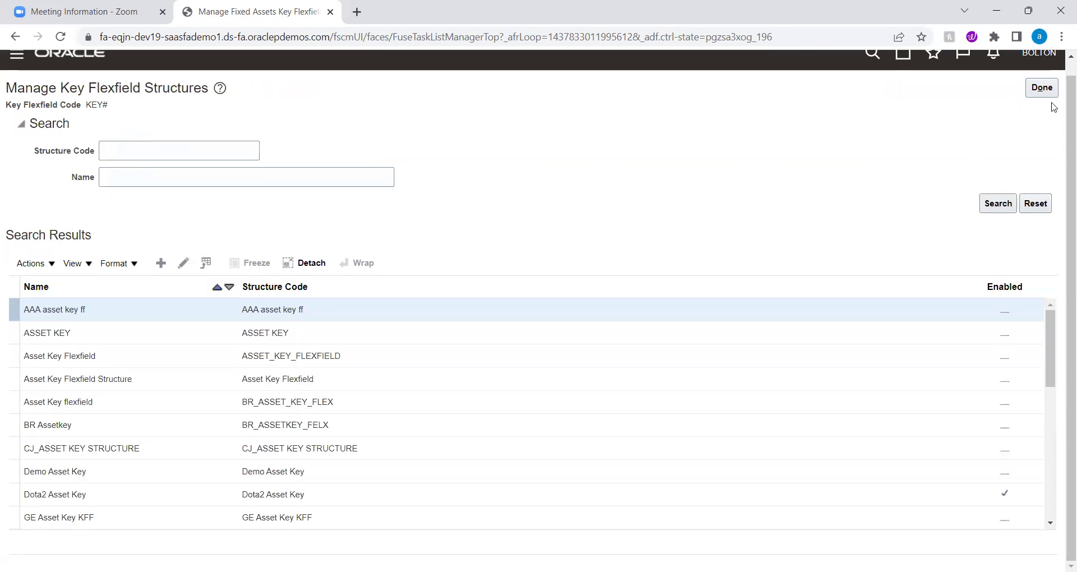
{"action": "left_click", "coordinate": [1042, 88]}
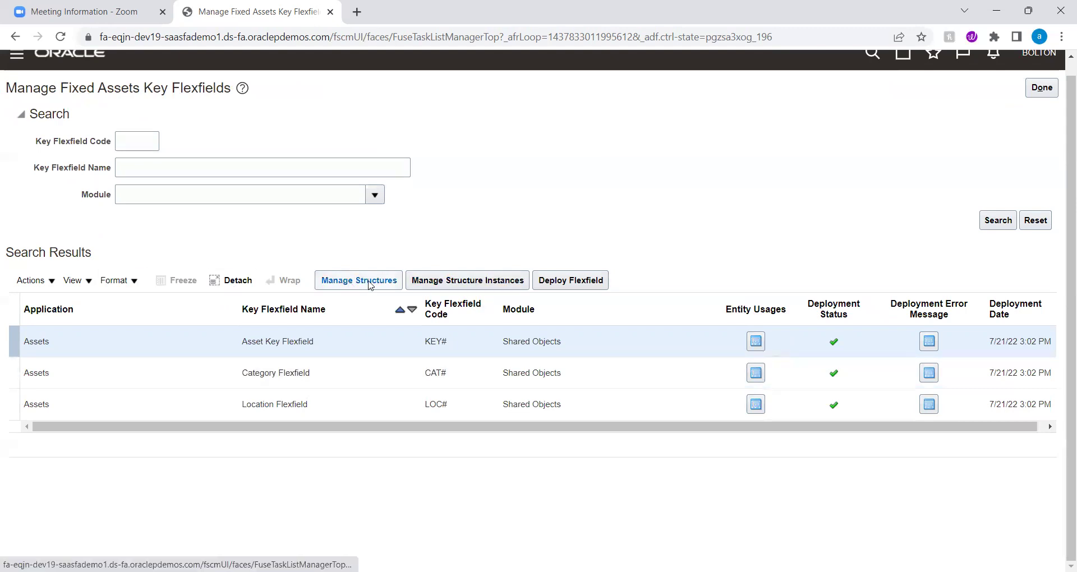
- List the Asset Key Flexfield's structure instances, examine the ASSET STRUCTURE instance and its structure name, and return to the key flexfields list
{"action": "left_click", "coordinate": [465, 282]}
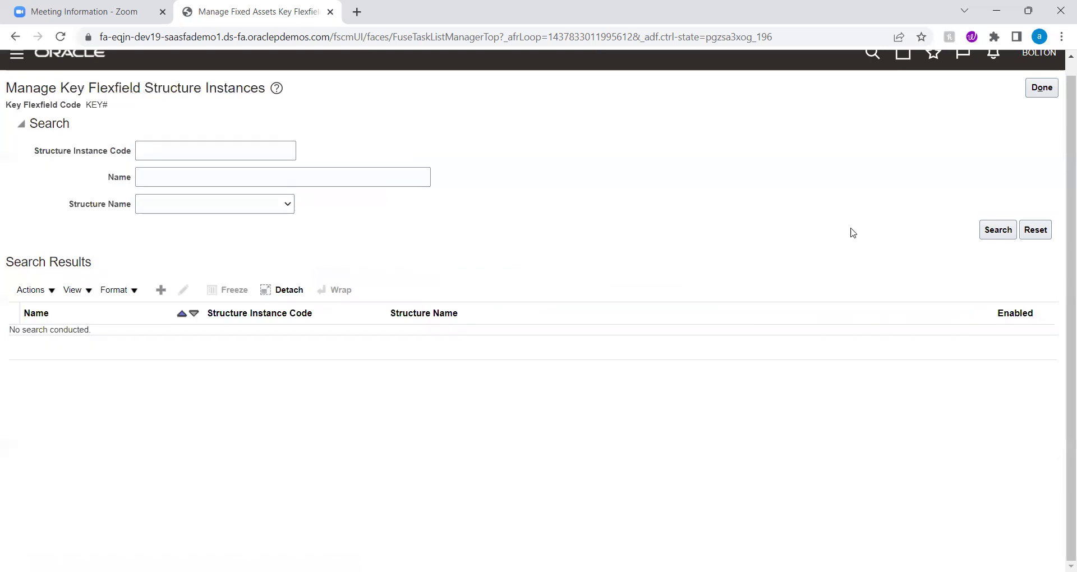
{"action": "left_click", "coordinate": [1006, 232]}
{"action": "left_click", "coordinate": [183, 289]}
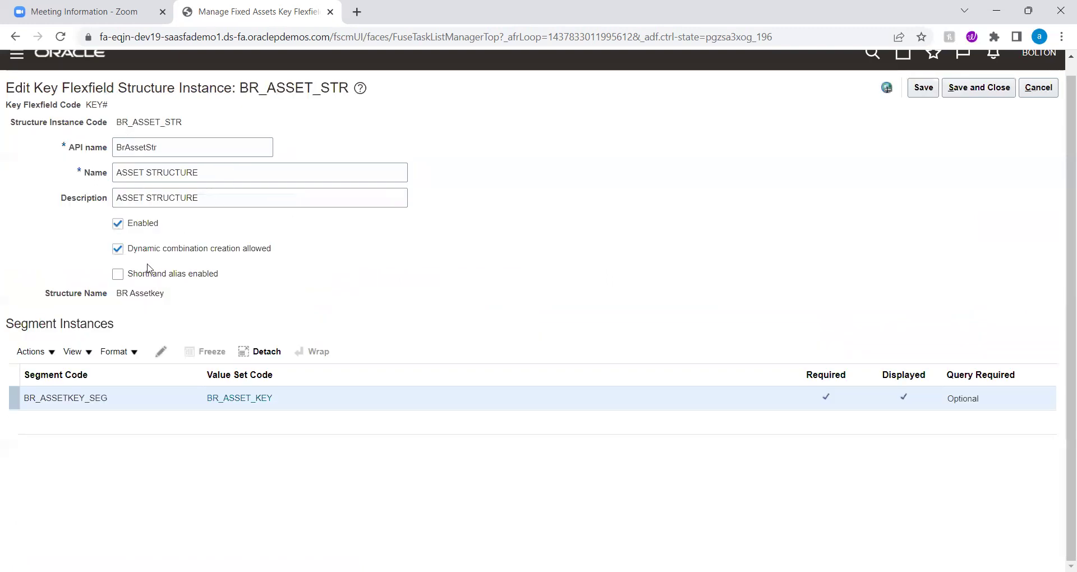
{"action": "left_click_drag", "start_coordinate": [117, 297], "coordinate": [175, 298]}
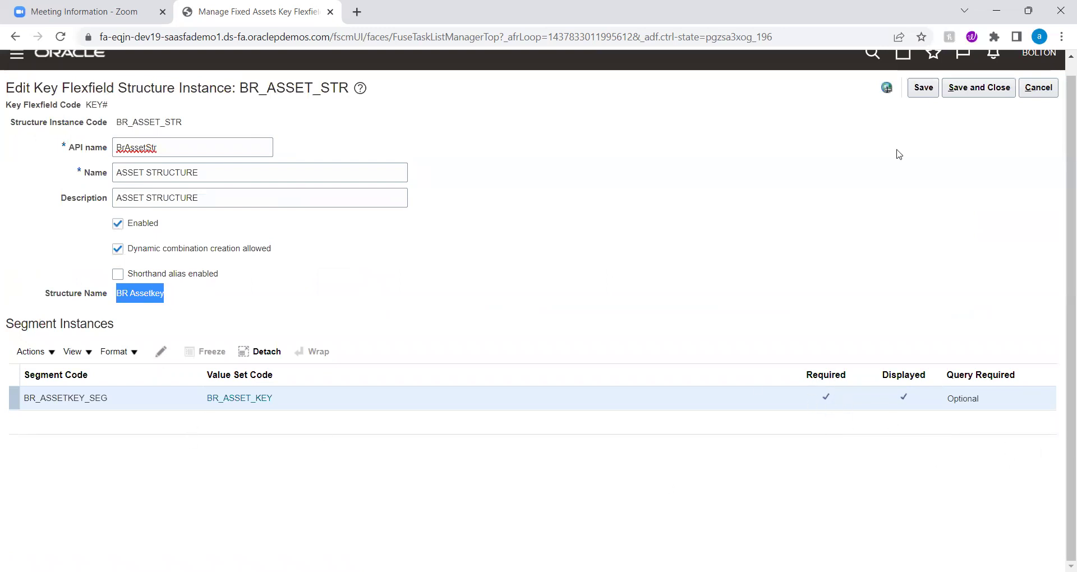
{"action": "left_click", "coordinate": [1039, 88]}
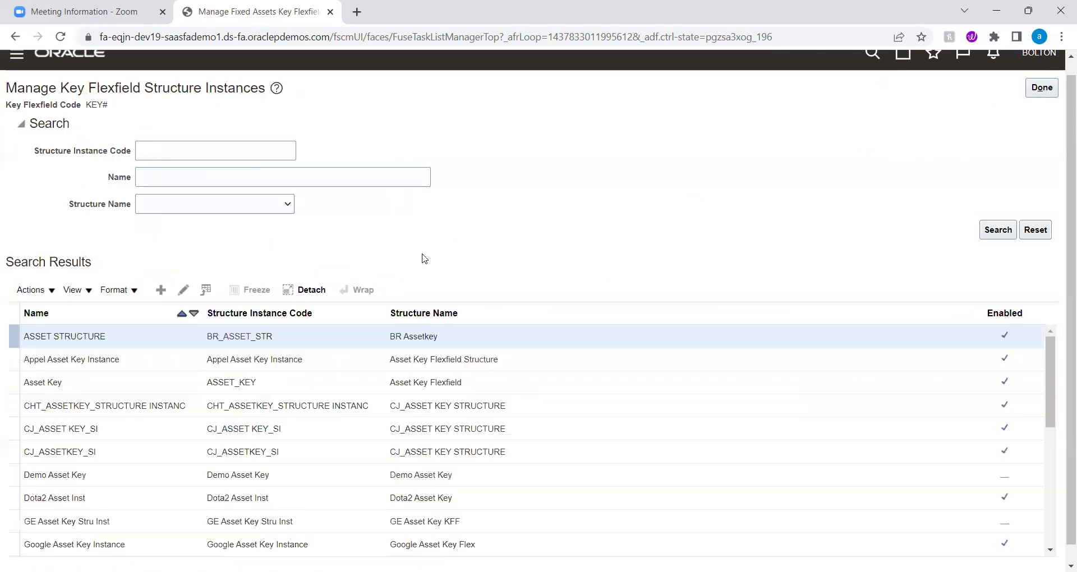
{"action": "left_click", "coordinate": [1042, 88]}
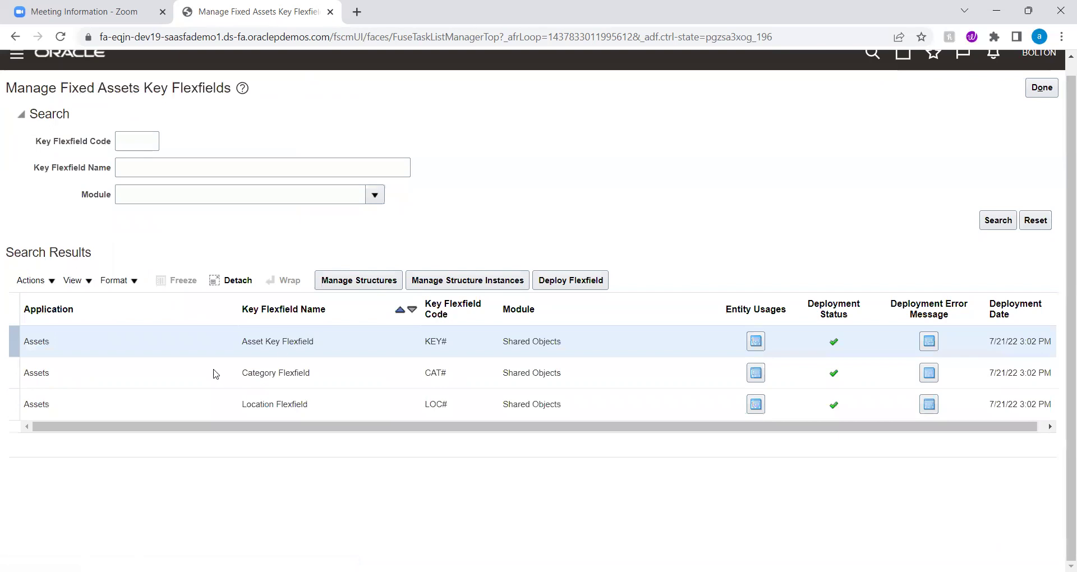
- List all structures of the Location Flexfield, examine the segments of the cma location flexfield structure, and close it without saving
{"action": "left_click", "coordinate": [130, 404]}
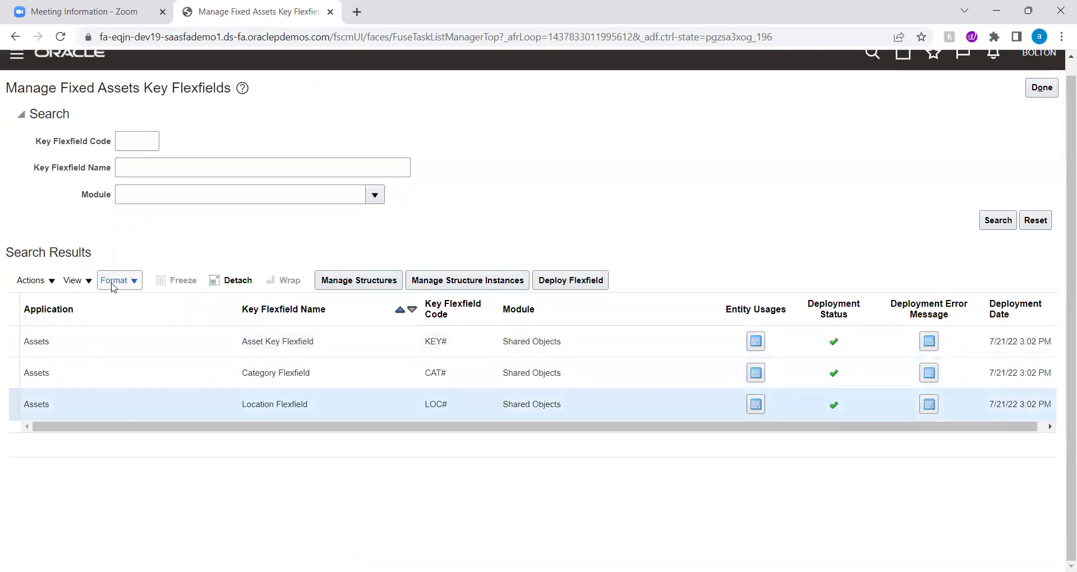
{"action": "left_click", "coordinate": [363, 282]}
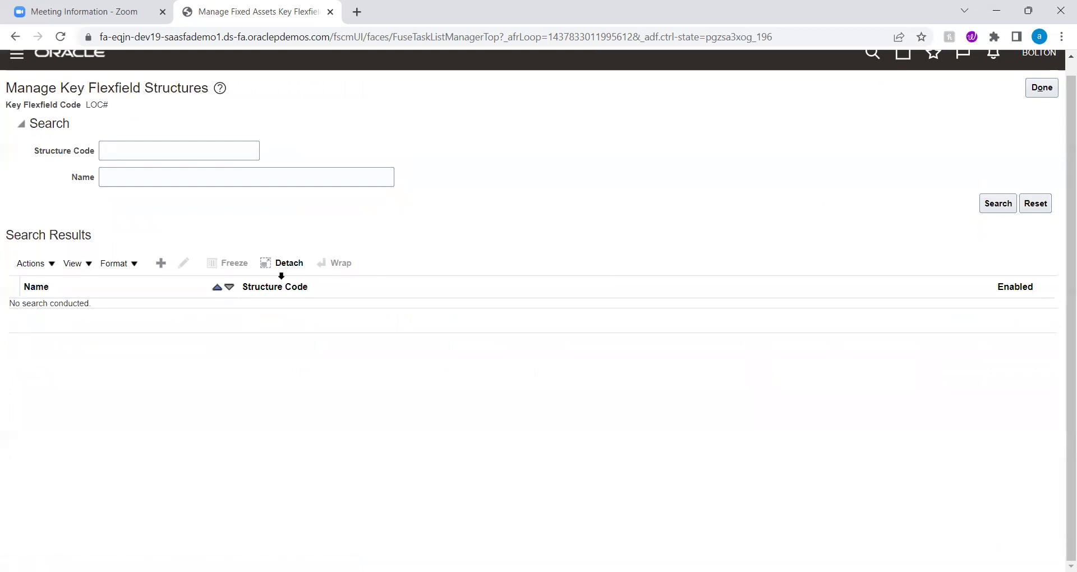
{"action": "left_click", "coordinate": [997, 203]}
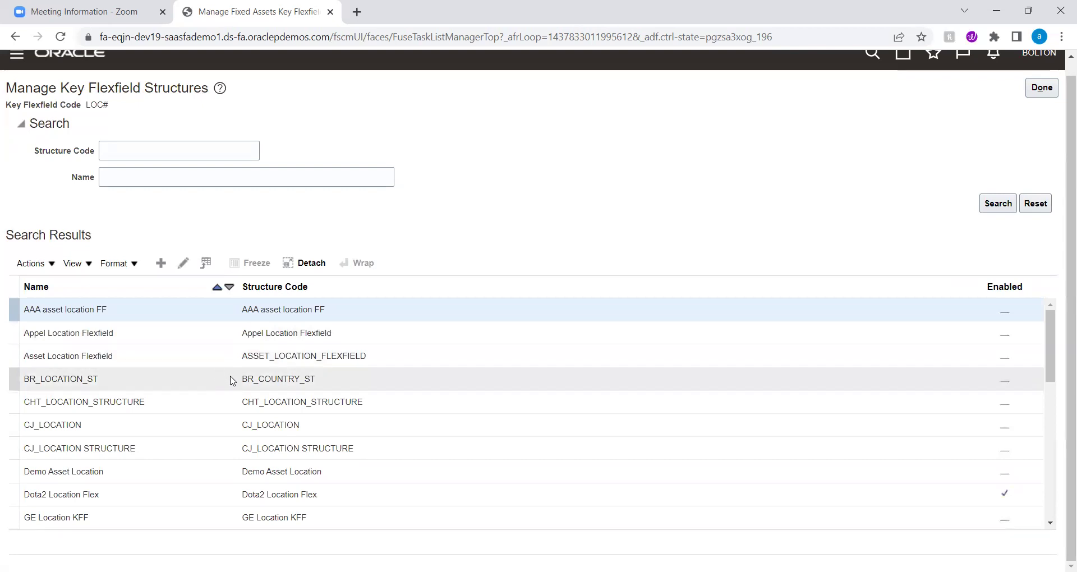
{"action": "scroll", "coordinate": [231, 380], "scroll_direction": "down", "scroll_amount": 5}
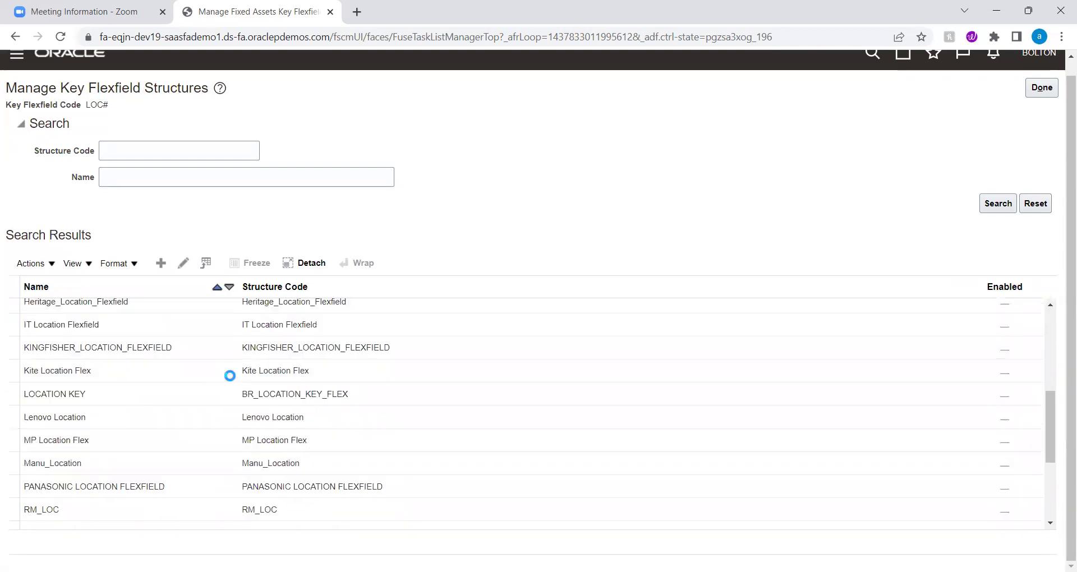
{"action": "scroll", "coordinate": [231, 380], "scroll_direction": "down", "scroll_amount": 4}
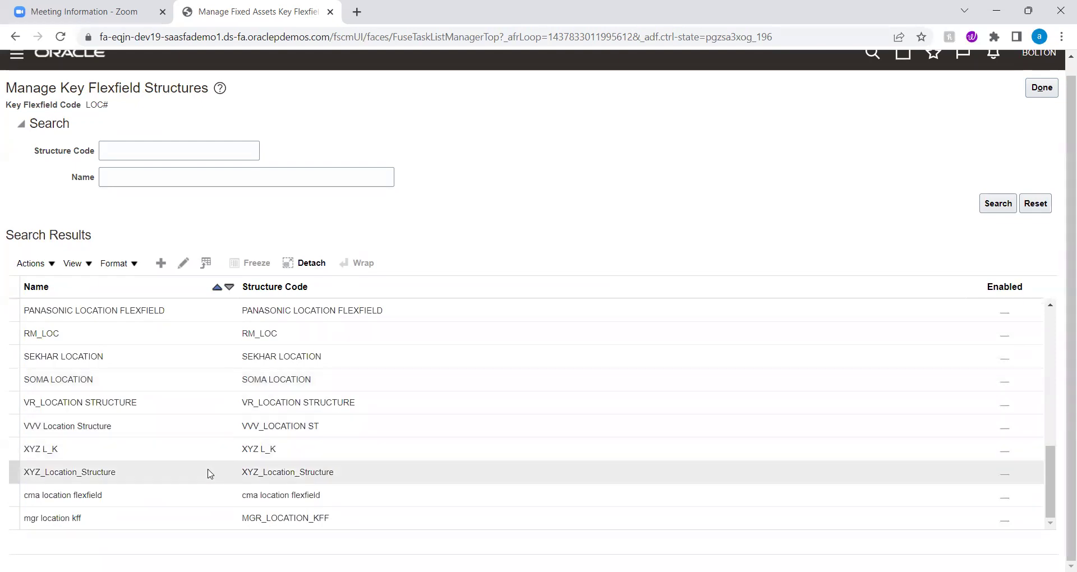
{"action": "left_click", "coordinate": [203, 496]}
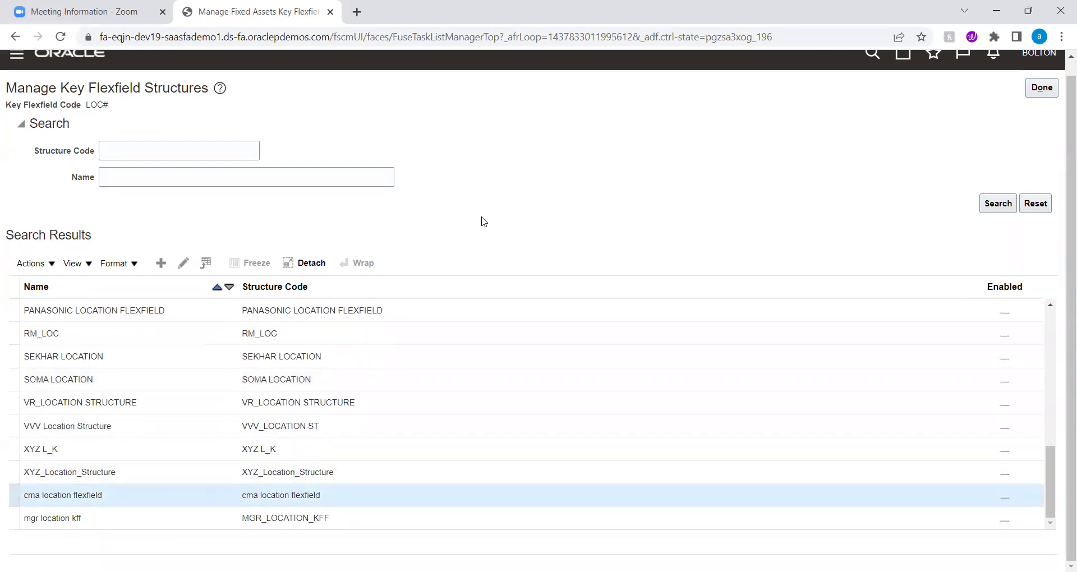
{"action": "left_click", "coordinate": [183, 263]}
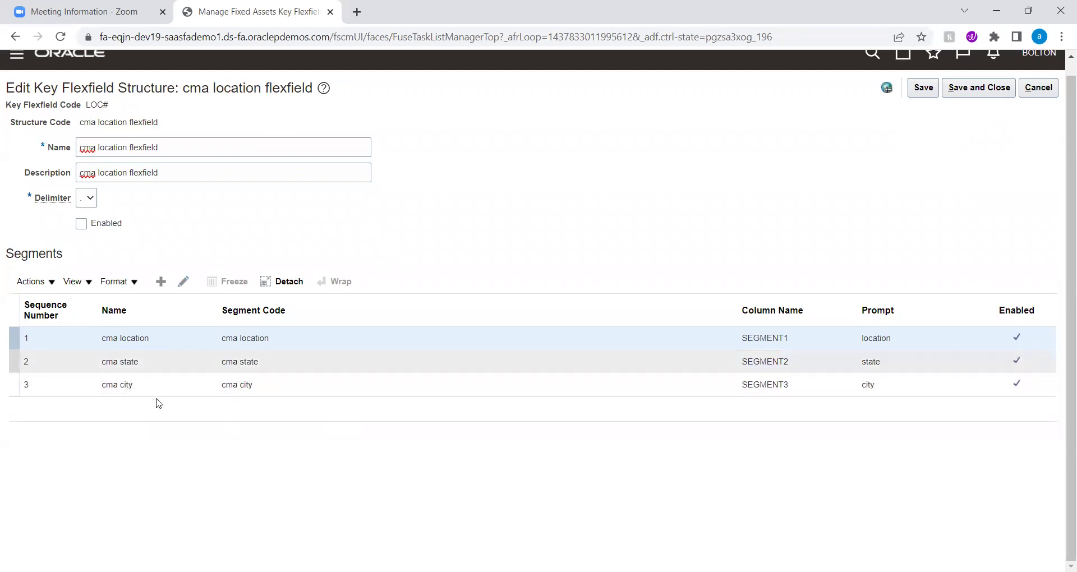
{"action": "left_click", "coordinate": [1038, 87]}
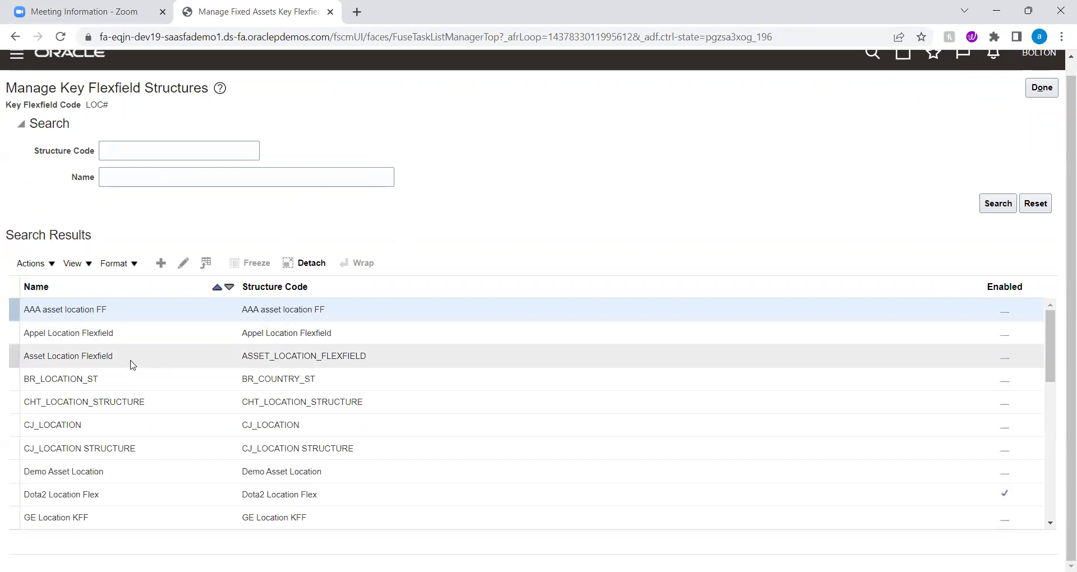
- Examine the segments of the Asset Location Flexfield structure, then return to the key flexfields list without saving
{"action": "left_click", "coordinate": [131, 359]}
{"action": "left_click", "coordinate": [189, 267]}
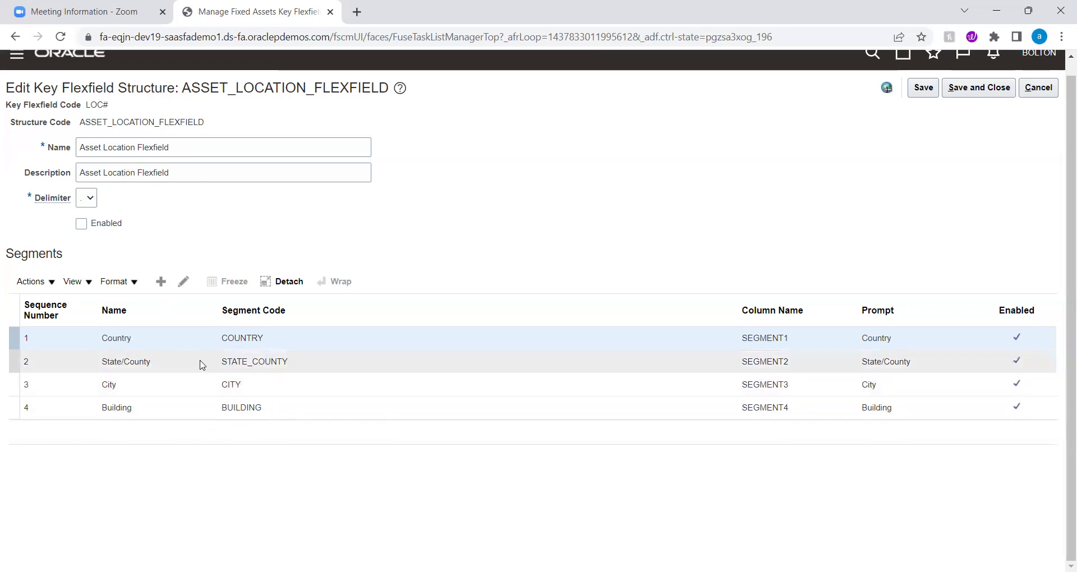
{"action": "left_click", "coordinate": [180, 364]}
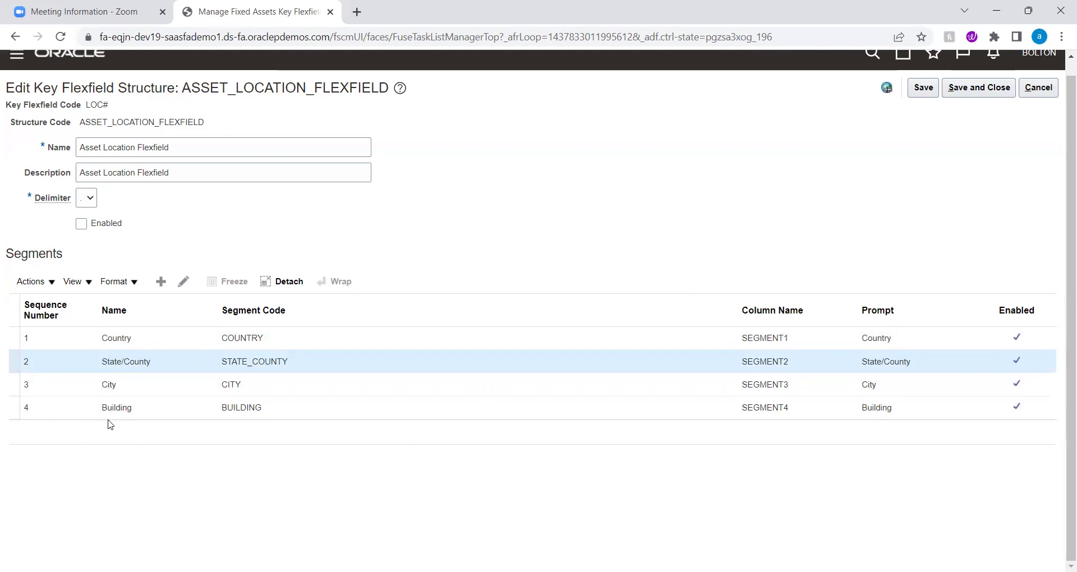
{"action": "left_click", "coordinate": [1037, 88]}
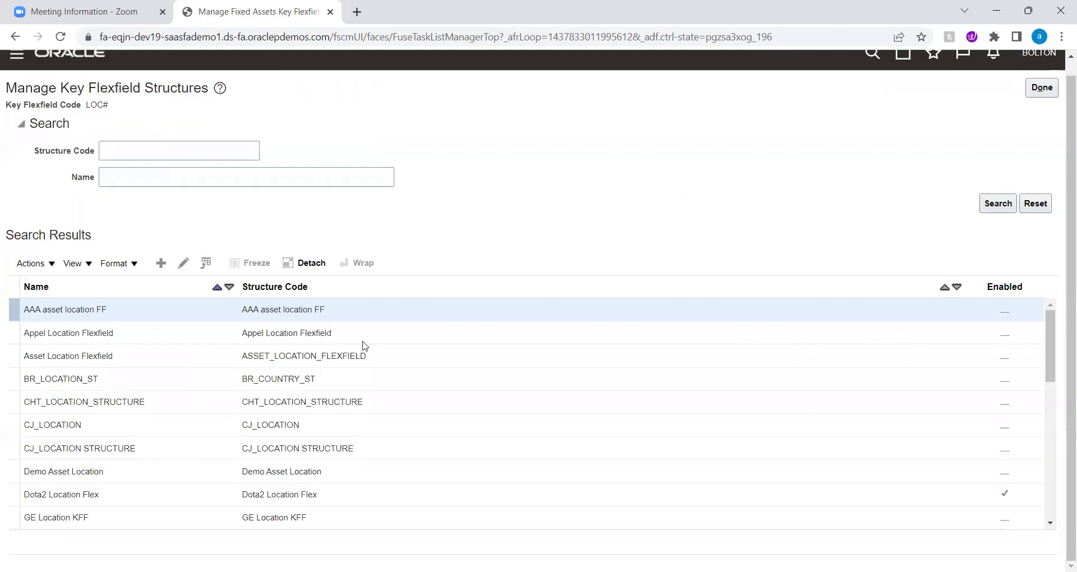
{"action": "left_click", "coordinate": [1039, 88]}
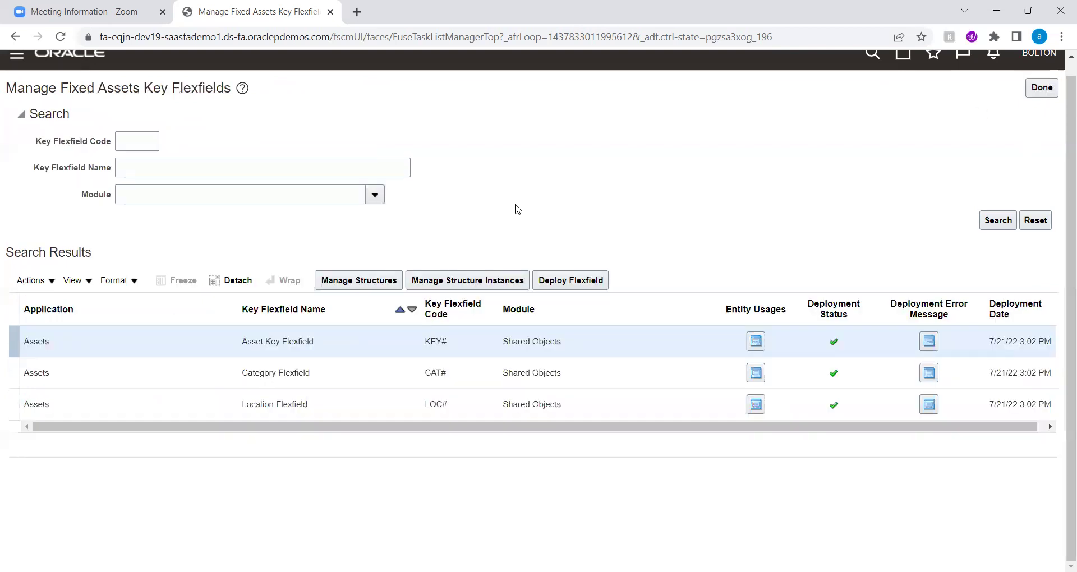
- List all structures of the Category Flexfield and open the AAA Category flexfield structure to examine its segments
{"action": "left_click", "coordinate": [131, 381]}
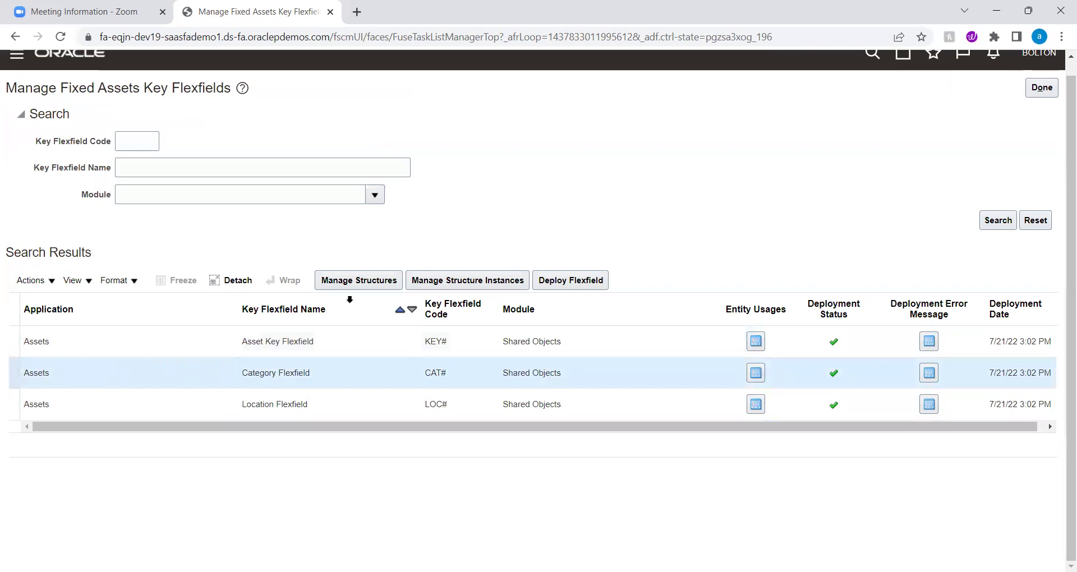
{"action": "left_click", "coordinate": [353, 280]}
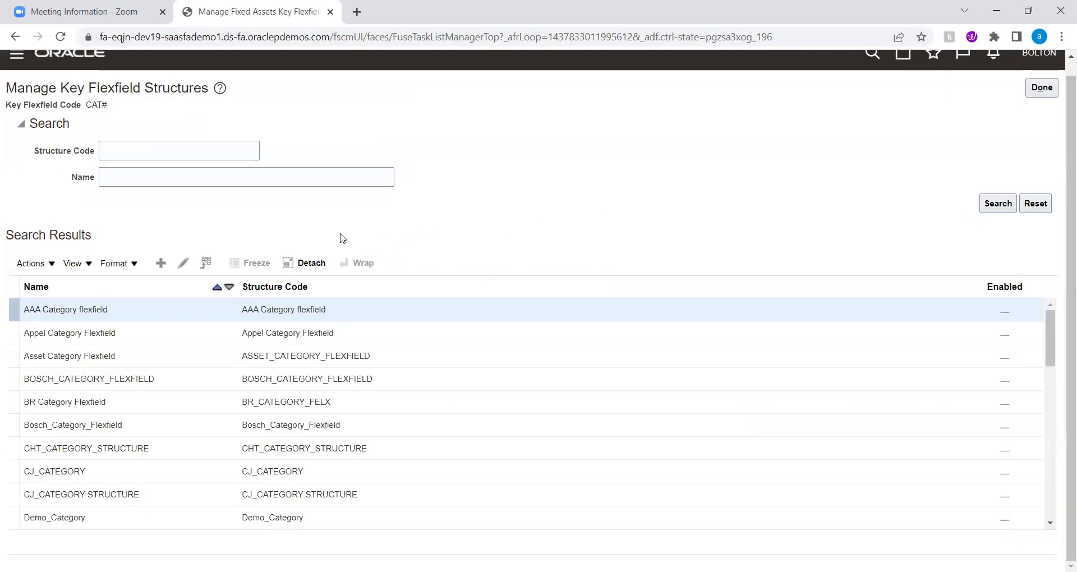
{"action": "left_click", "coordinate": [184, 264]}
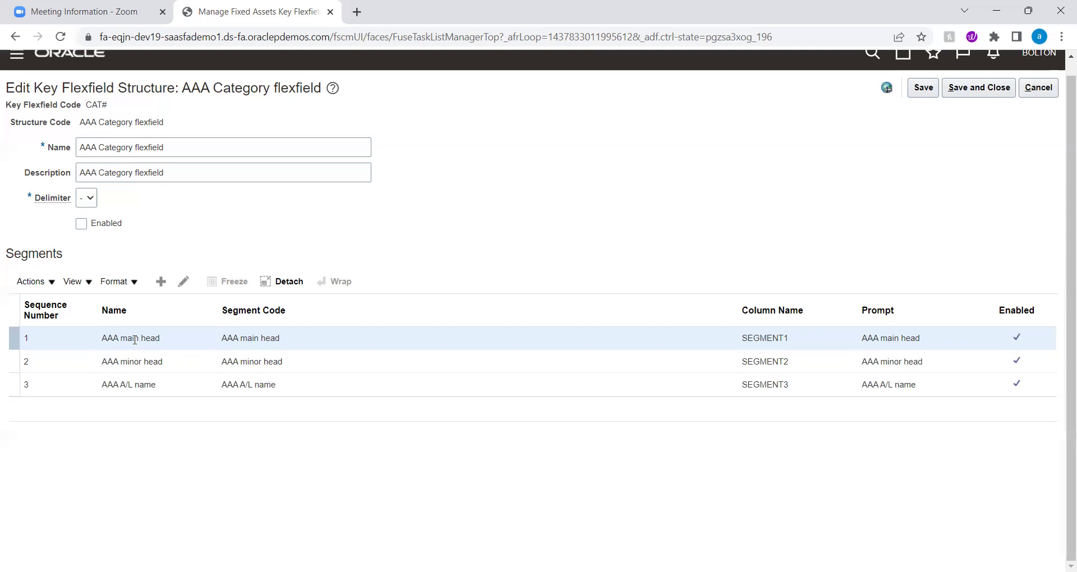
- Examine the AAA main head segment's details and labels, then return to the implementation project's task list without saving
{"action": "left_click", "coordinate": [185, 283]}
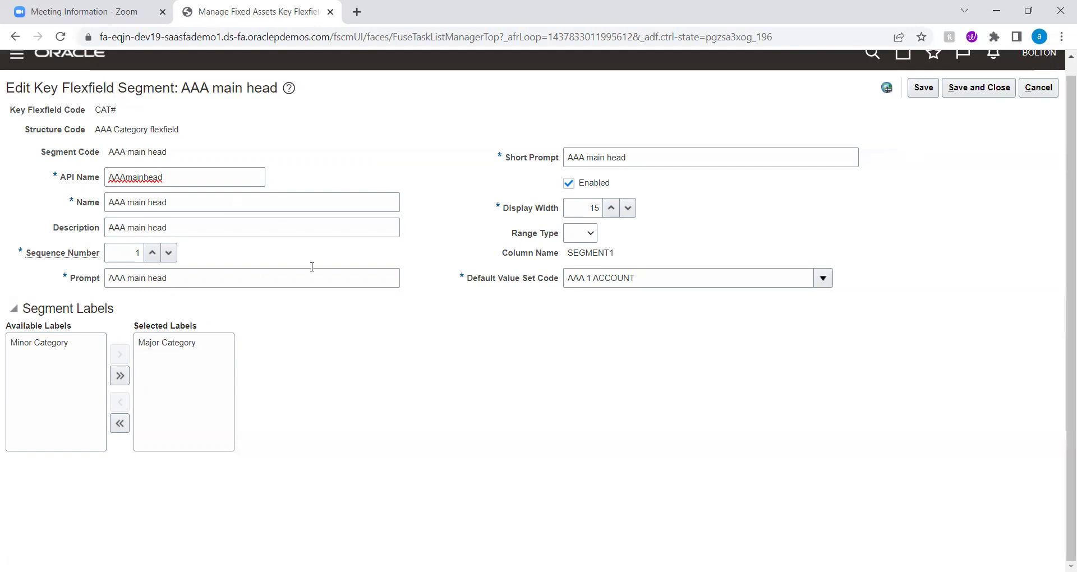
{"action": "left_click", "coordinate": [1037, 88]}
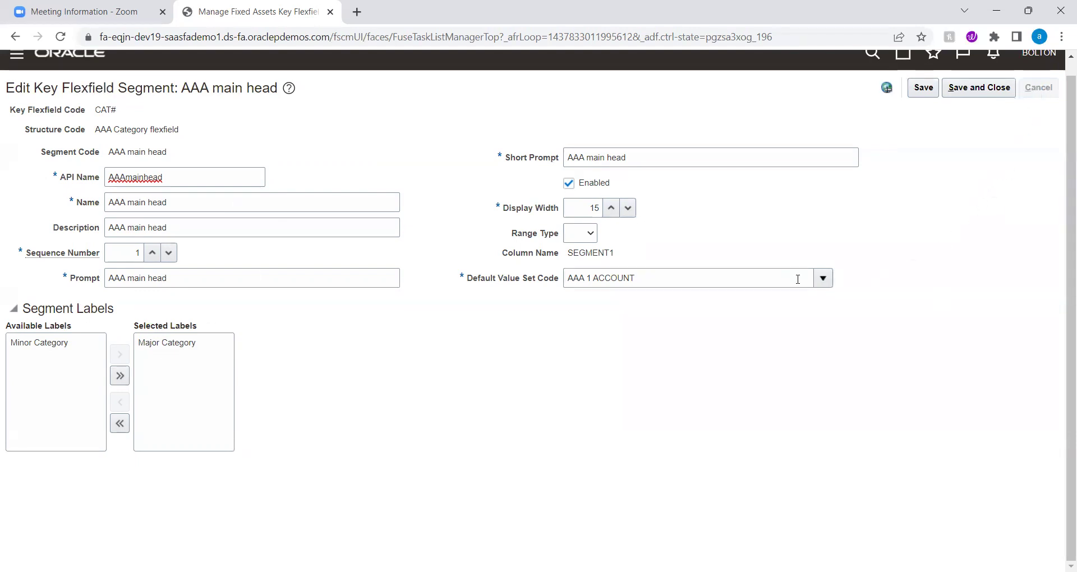
{"action": "left_click", "coordinate": [1037, 88]}
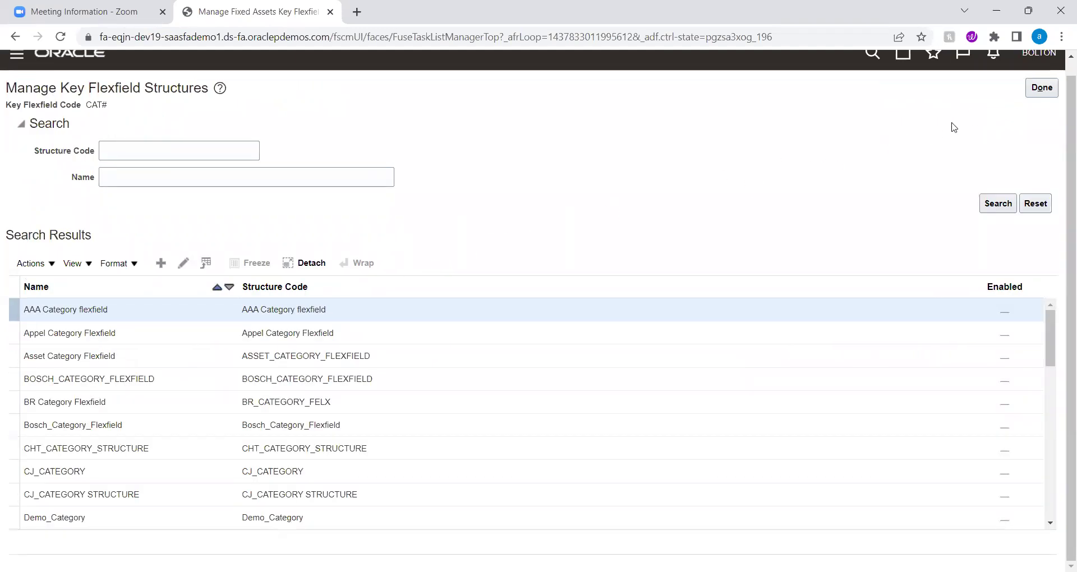
{"action": "left_click", "coordinate": [1045, 90]}
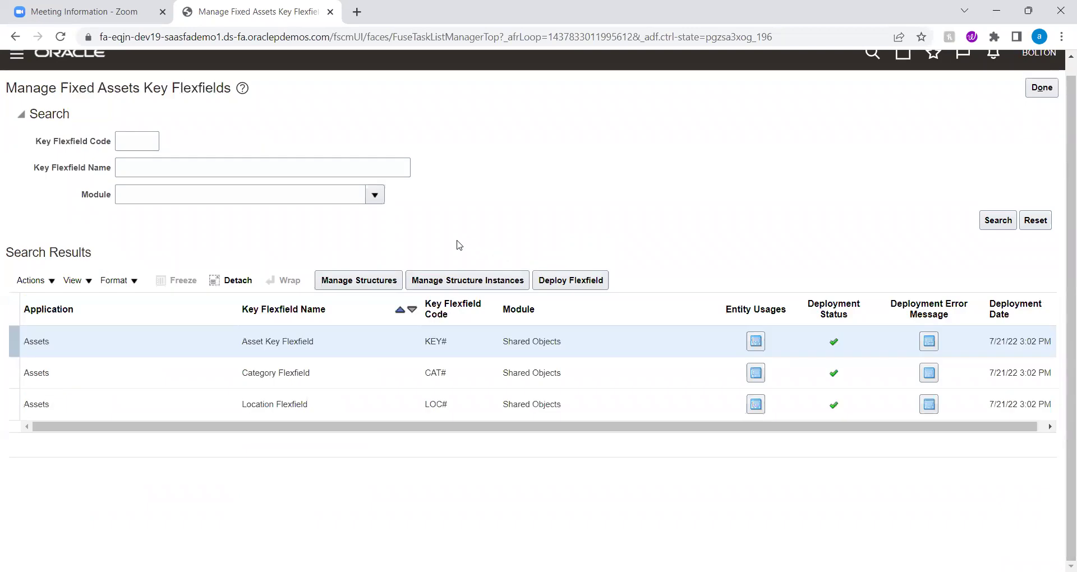
{"action": "left_click", "coordinate": [1044, 90]}
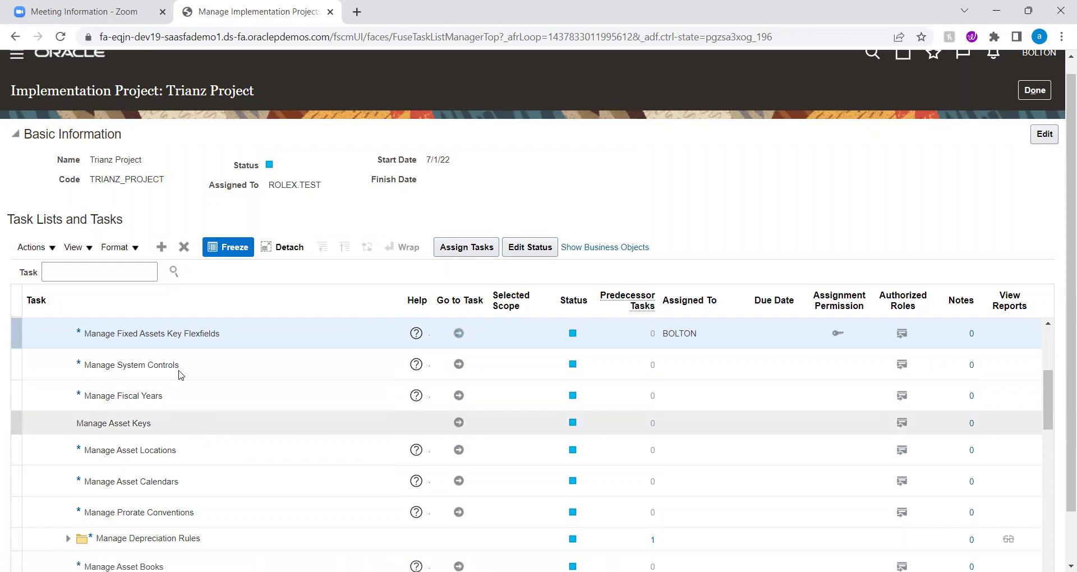
- Open the Manage System Controls task, examine the enterprise name, flexfield structures and automatic asset numbering, and leave without saving
{"action": "left_click", "coordinate": [192, 364]}
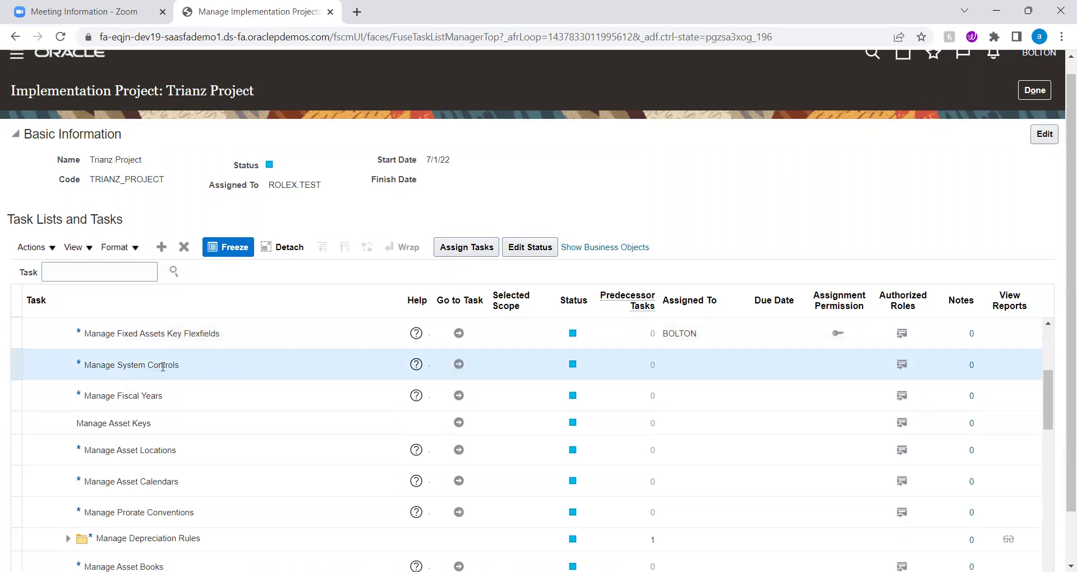
{"action": "left_click", "coordinate": [459, 363]}
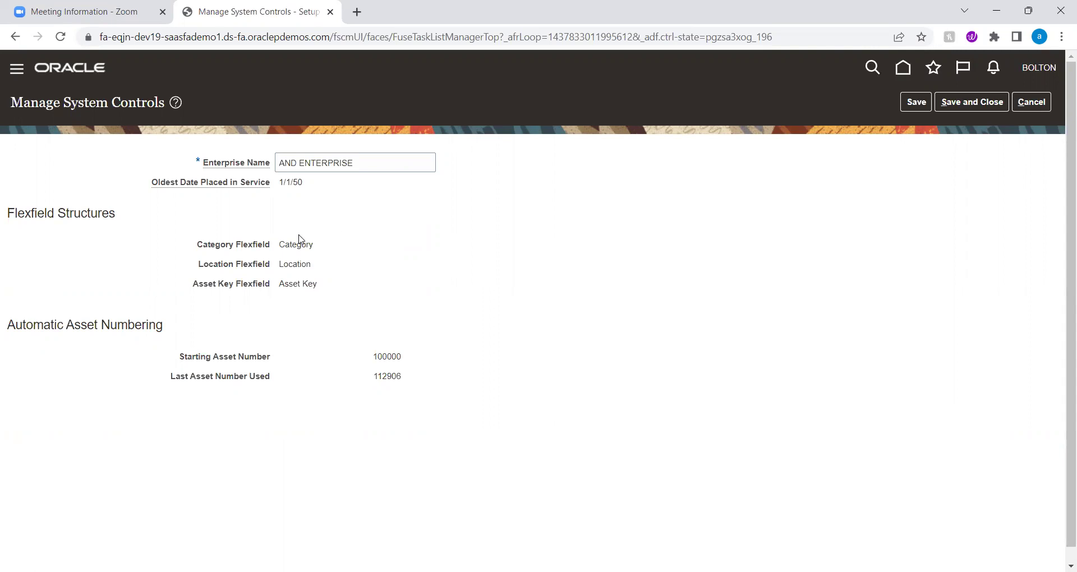
{"action": "double_click", "coordinate": [284, 244]}
{"action": "double_click", "coordinate": [392, 355]}
{"action": "double_click", "coordinate": [293, 245]}
{"action": "left_click", "coordinate": [291, 241]}
{"action": "double_click", "coordinate": [289, 244]}
{"action": "double_click", "coordinate": [315, 162]}
{"action": "left_click", "coordinate": [627, 254]}
{"action": "left_click", "coordinate": [1041, 106]}
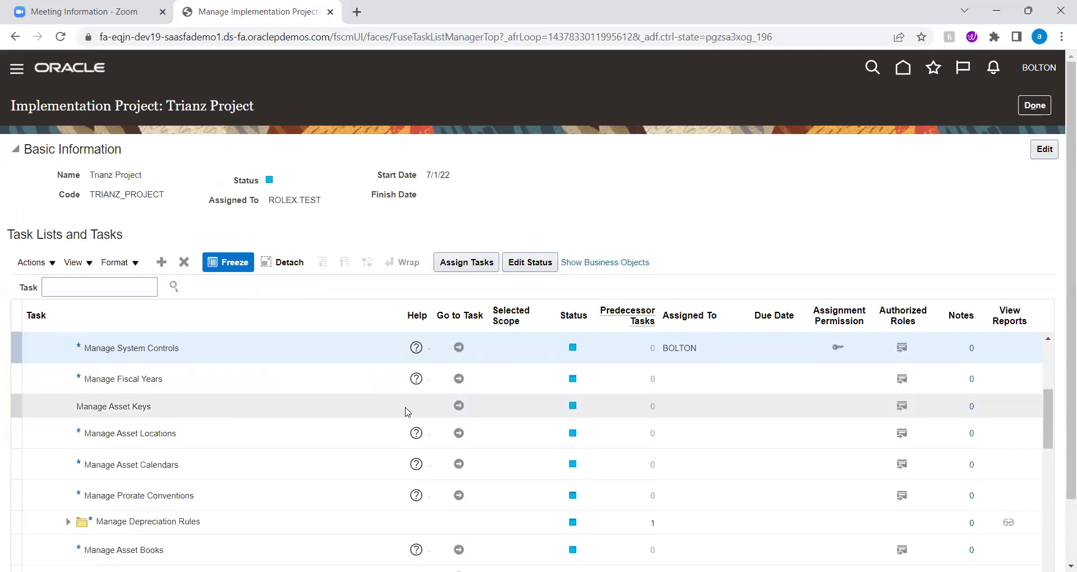
- Open the Manage Asset Keys task, add a row to examine the available asset key values, and leave without saving
{"action": "left_click", "coordinate": [241, 406]}
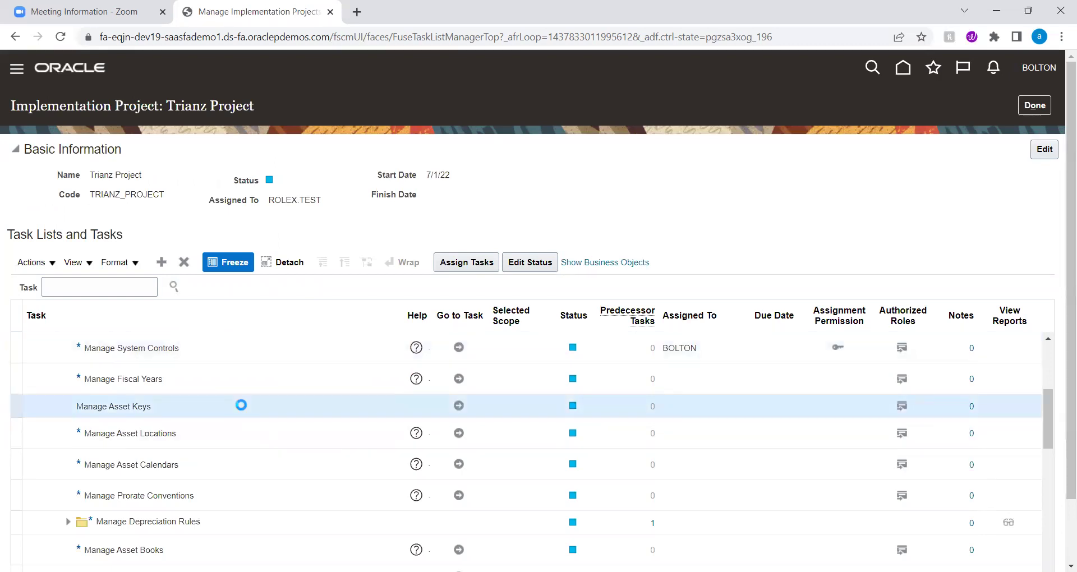
{"action": "left_click", "coordinate": [459, 406]}
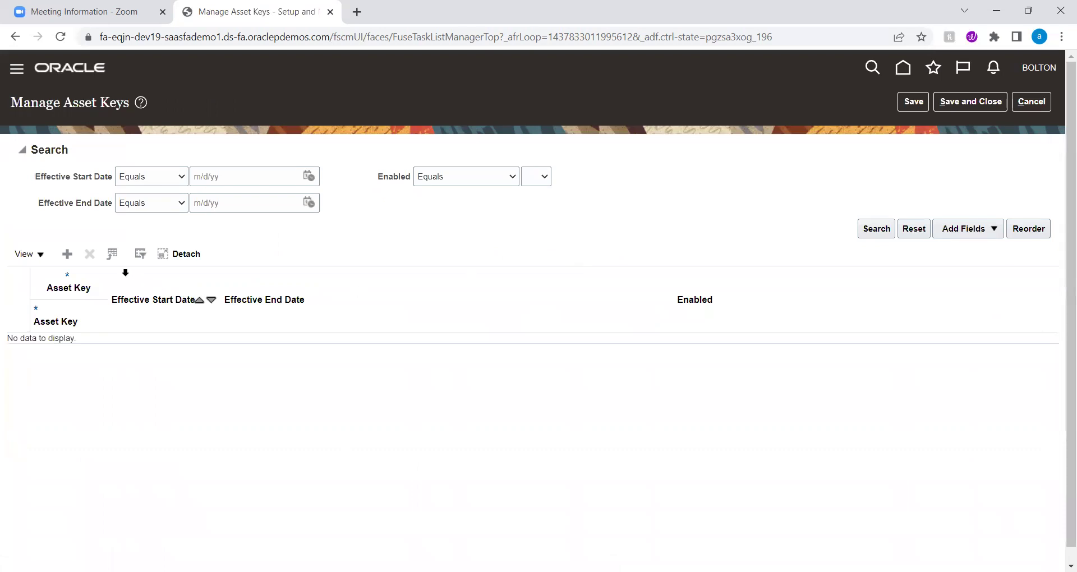
{"action": "left_click", "coordinate": [67, 255]}
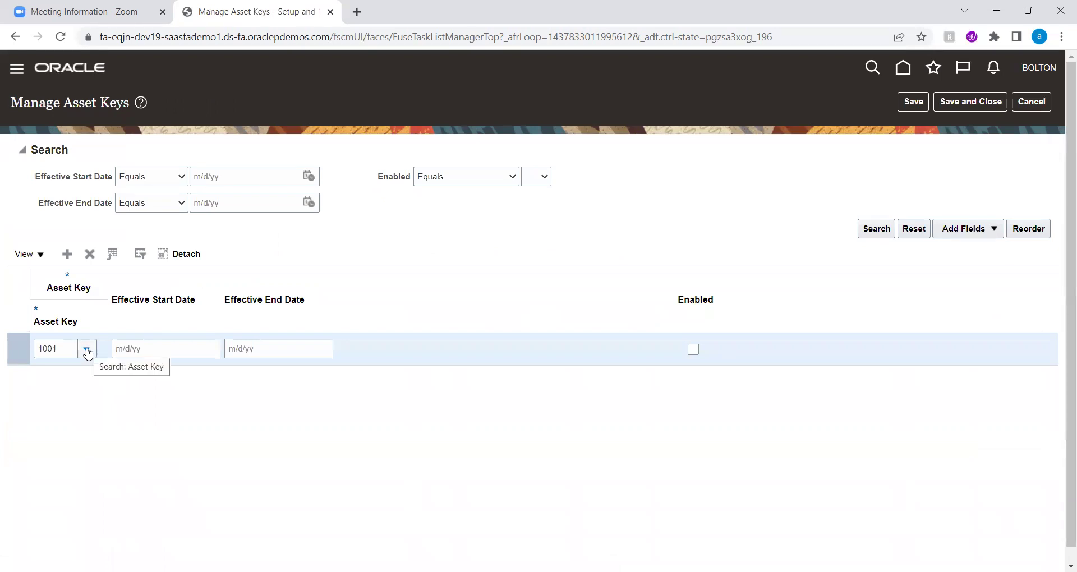
{"action": "left_click", "coordinate": [87, 351]}
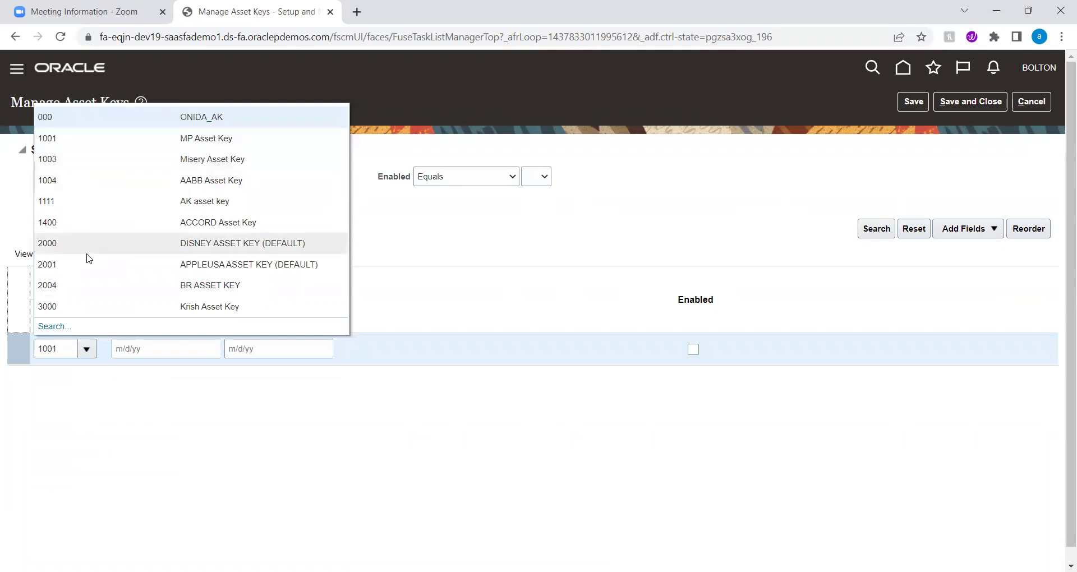
{"action": "left_click", "coordinate": [280, 433]}
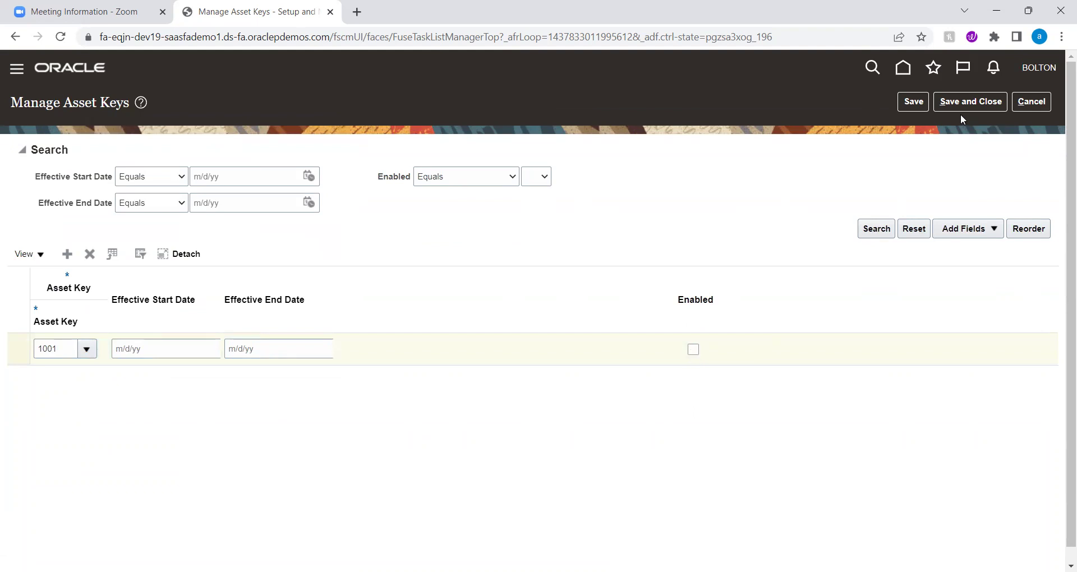
{"action": "left_click", "coordinate": [1030, 103]}
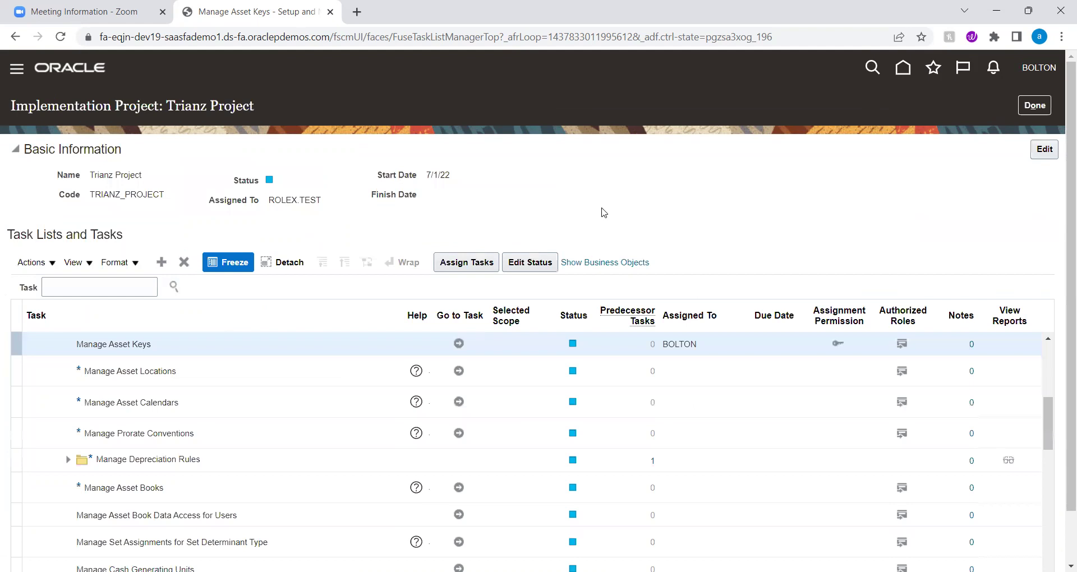
- Open the Manage Asset Locations task, add a blank row to examine the location fields, and leave without saving
{"action": "left_click", "coordinate": [175, 371]}
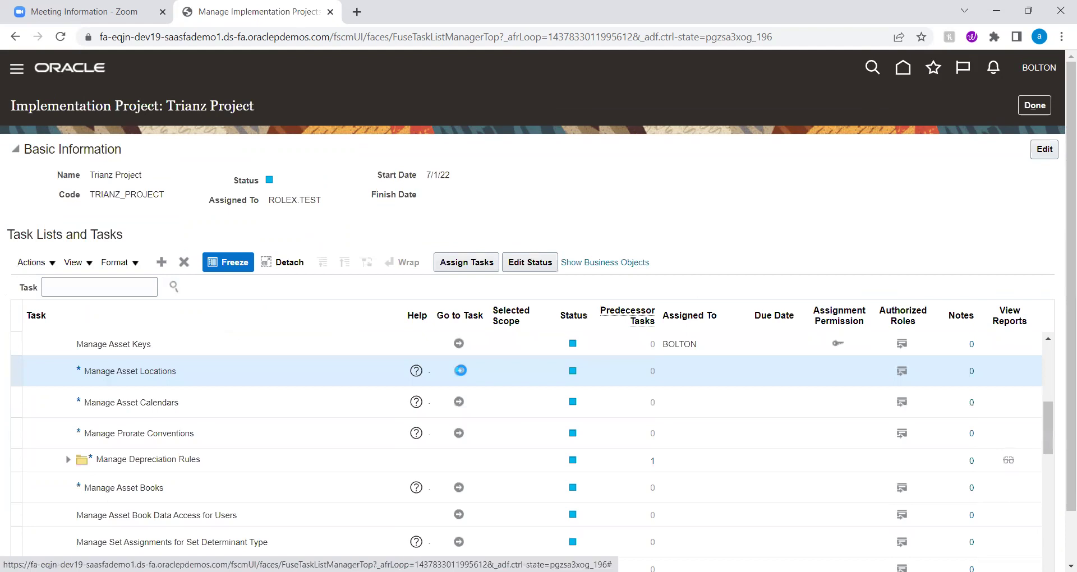
{"action": "left_click", "coordinate": [461, 370]}
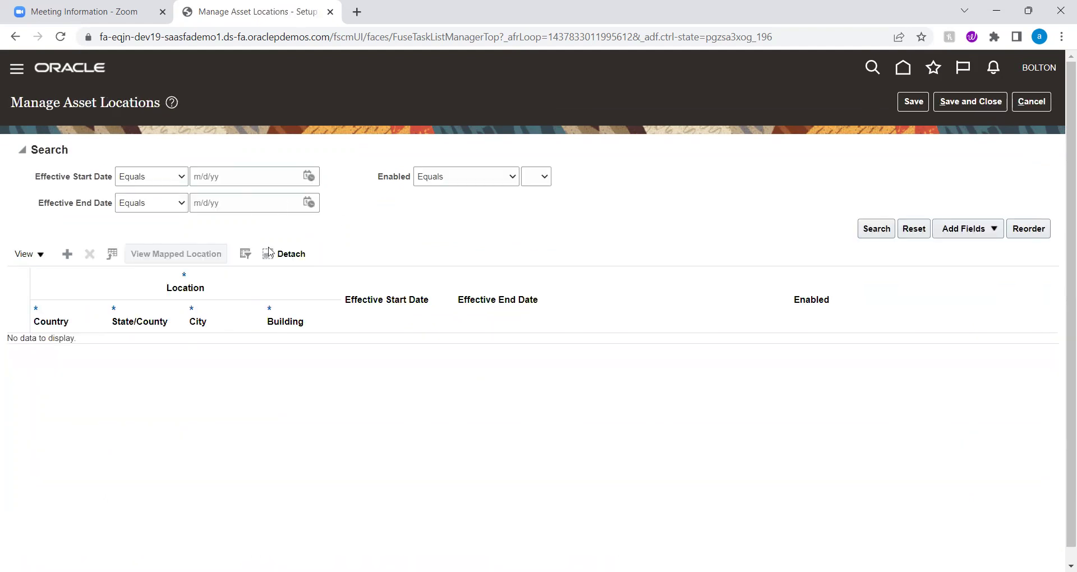
{"action": "left_click", "coordinate": [74, 259]}
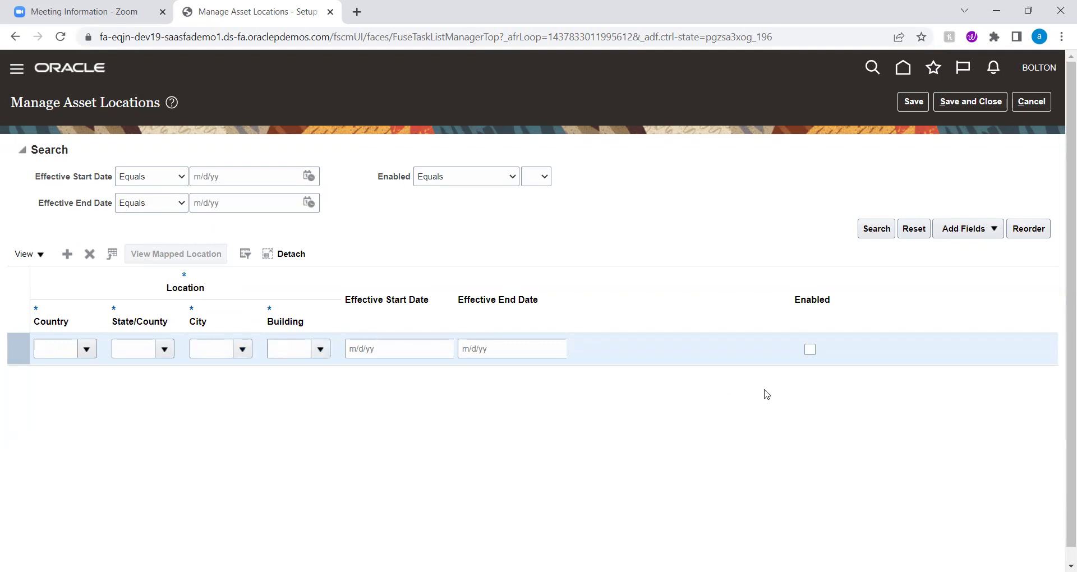
{"action": "left_click", "coordinate": [1039, 102]}
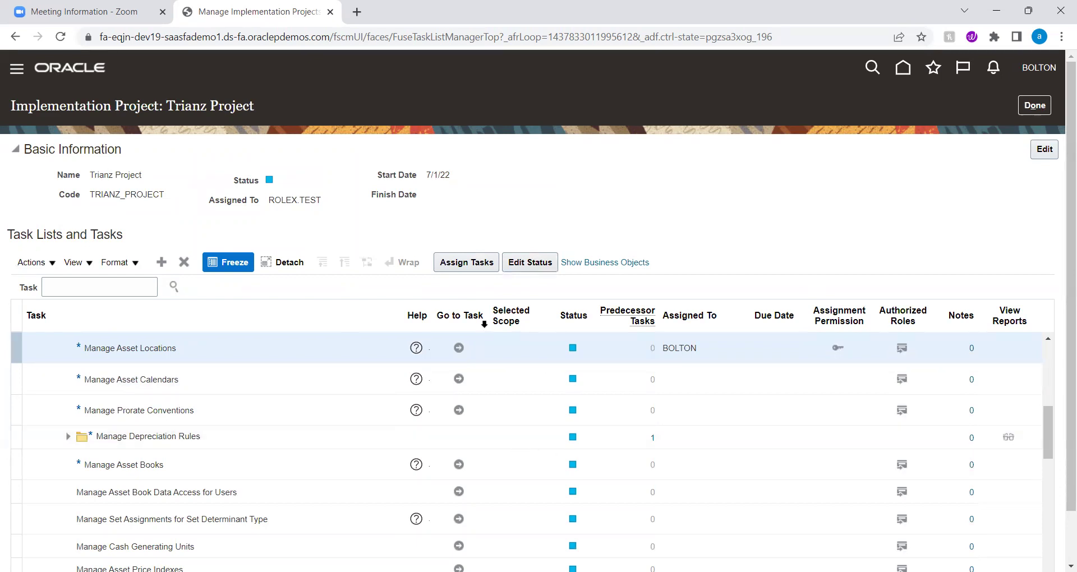
- Open the Manage Fiscal Years task, examine the year dates of ACCOUNTING CAL YEAR, and return to the task list without saving
{"action": "scroll", "coordinate": [281, 436], "scroll_direction": "up", "scroll_amount": 2}
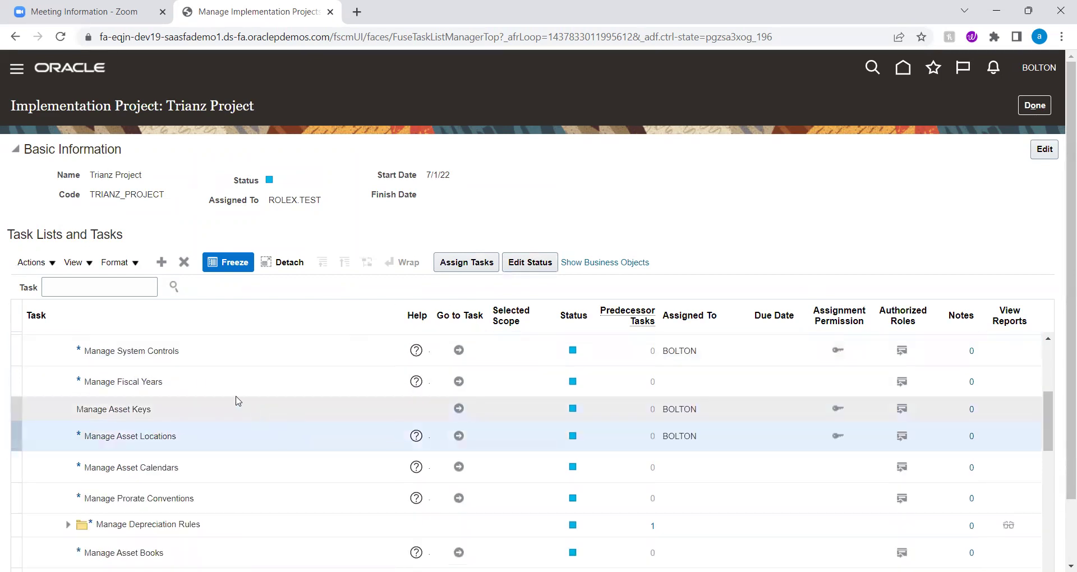
{"action": "left_click", "coordinate": [198, 379]}
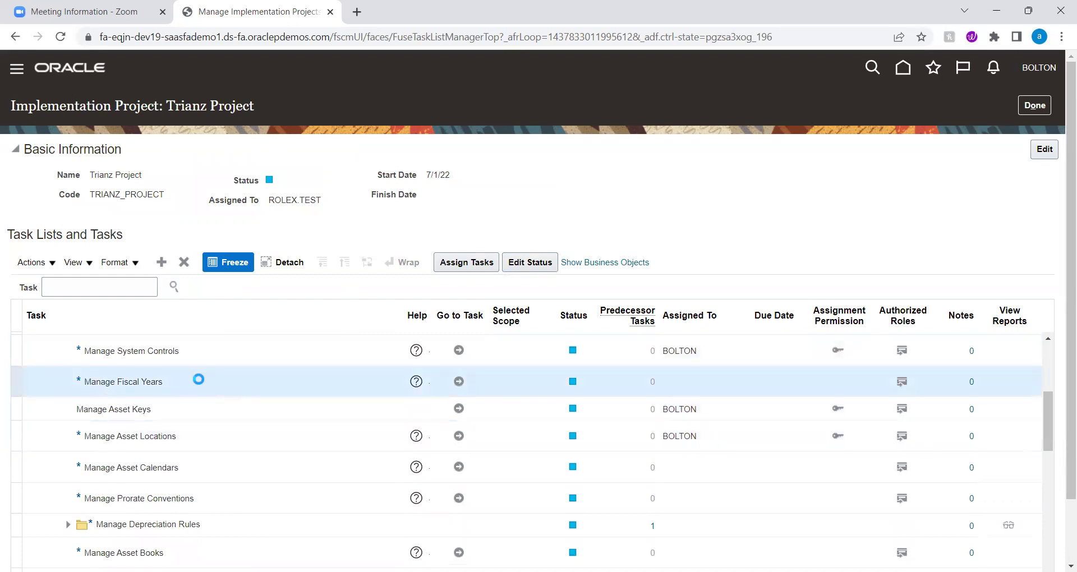
{"action": "left_click", "coordinate": [459, 382]}
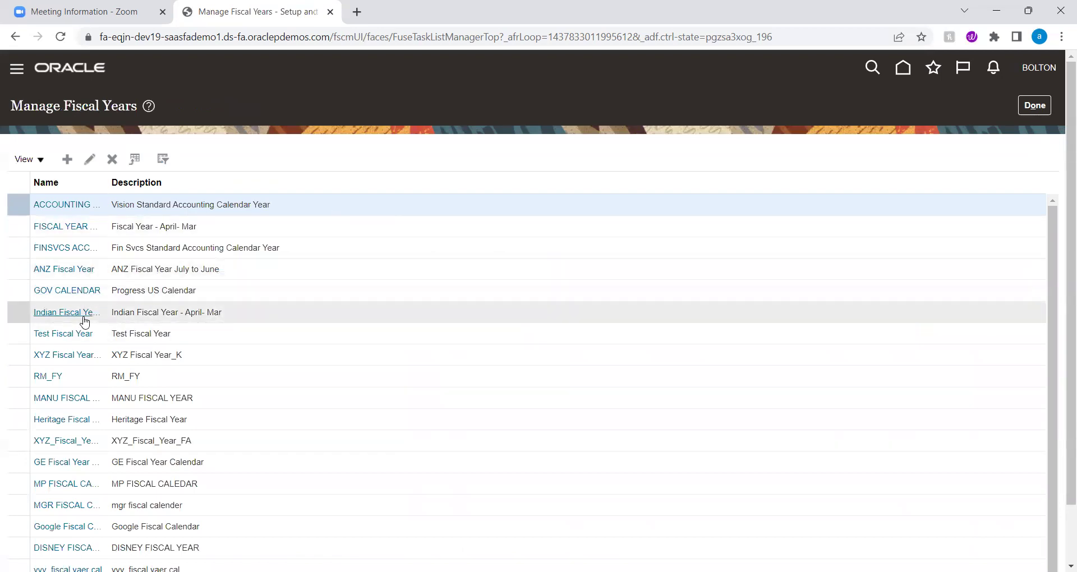
{"action": "left_click", "coordinate": [140, 247]}
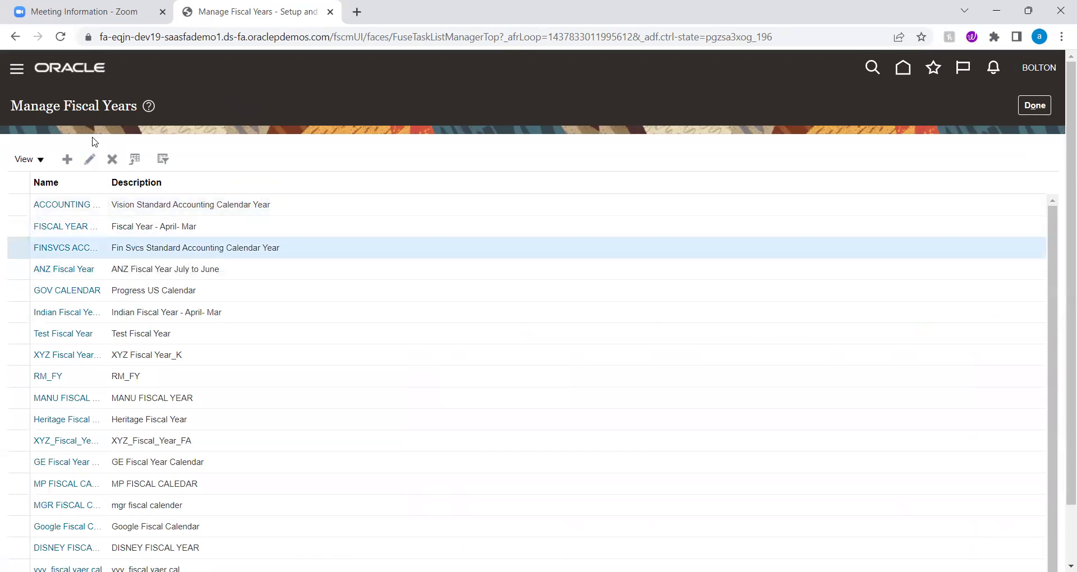
{"action": "left_click", "coordinate": [152, 206]}
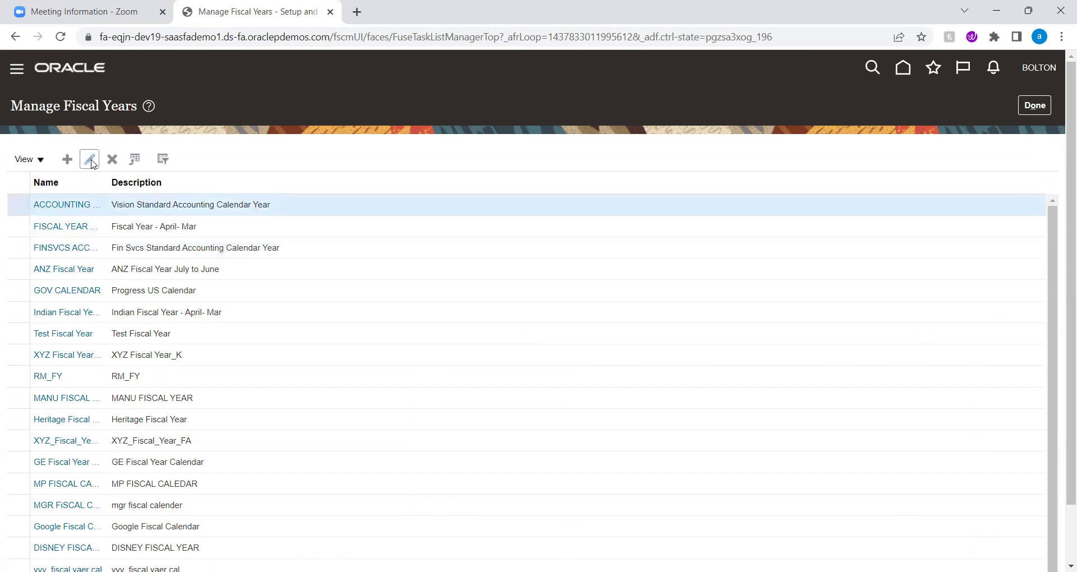
{"action": "left_click", "coordinate": [90, 161]}
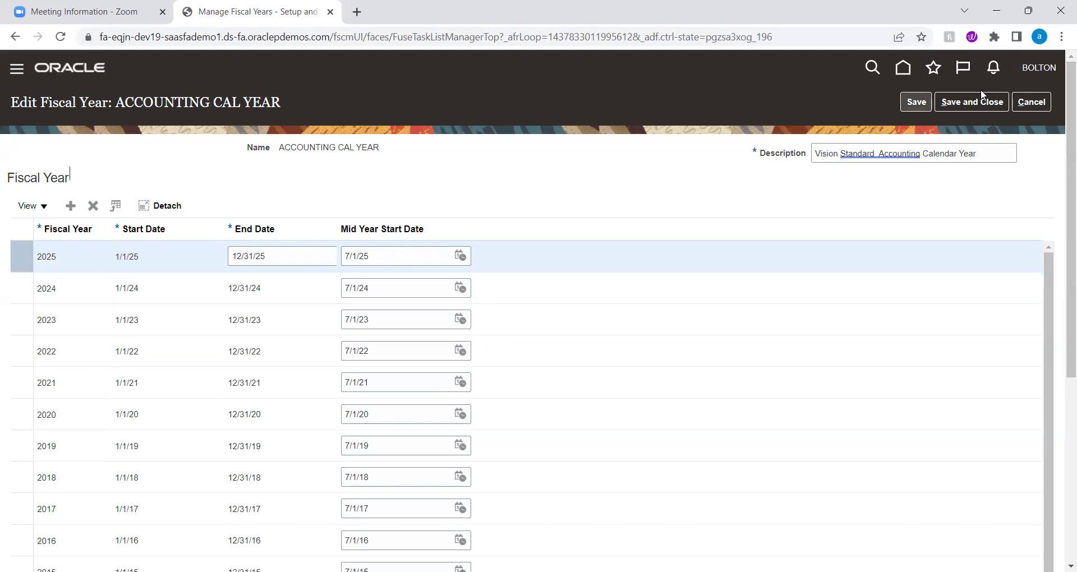
{"action": "left_click", "coordinate": [1030, 103]}
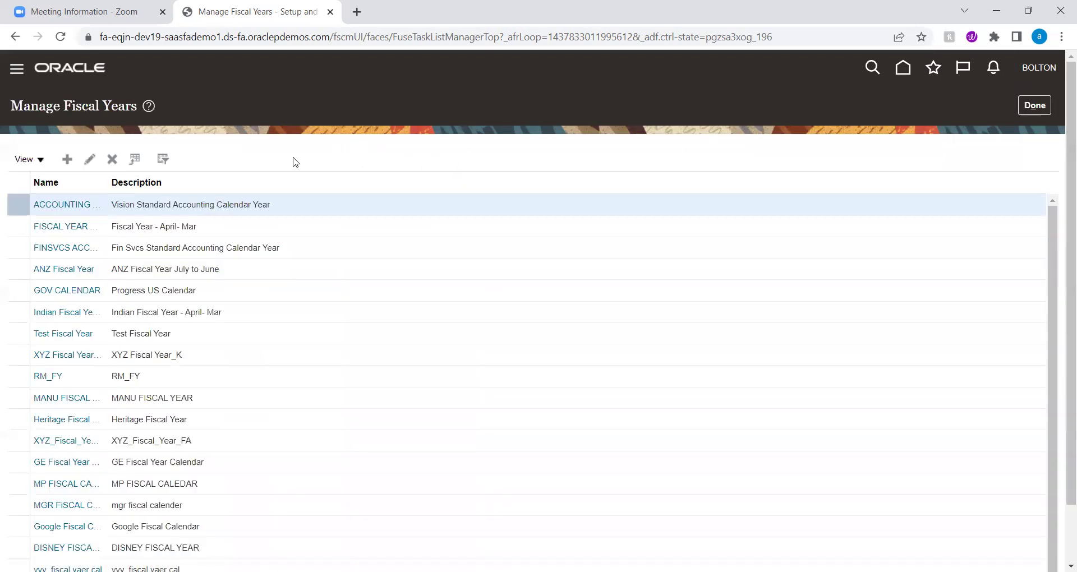
{"action": "left_click", "coordinate": [1035, 106]}
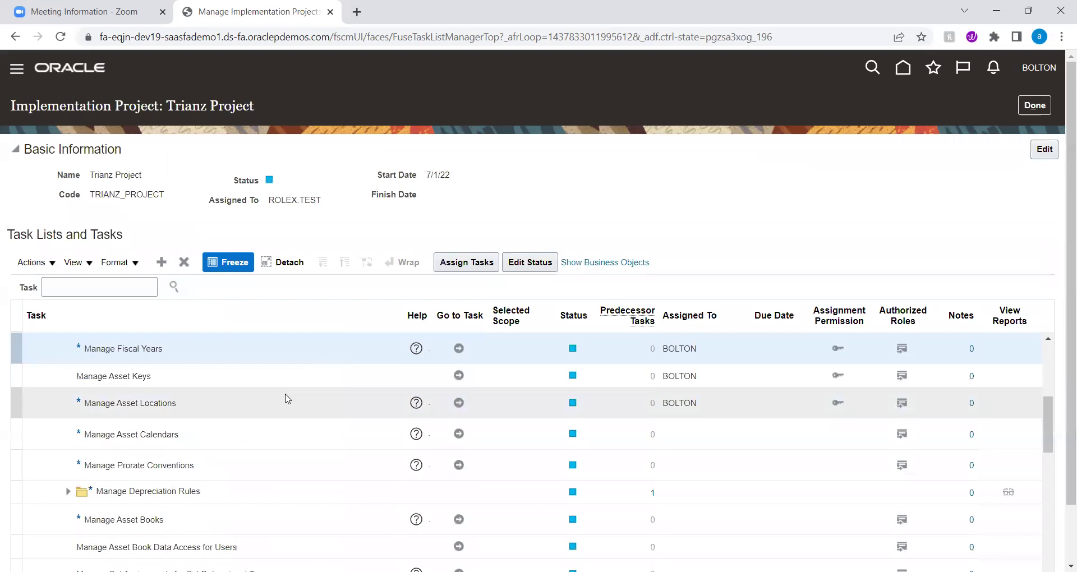
- Open the Manage Asset Calendars task, examine the ACCORD AssetCal calendar's fiscal year name and periods, and leave without saving
{"action": "left_click", "coordinate": [245, 432]}
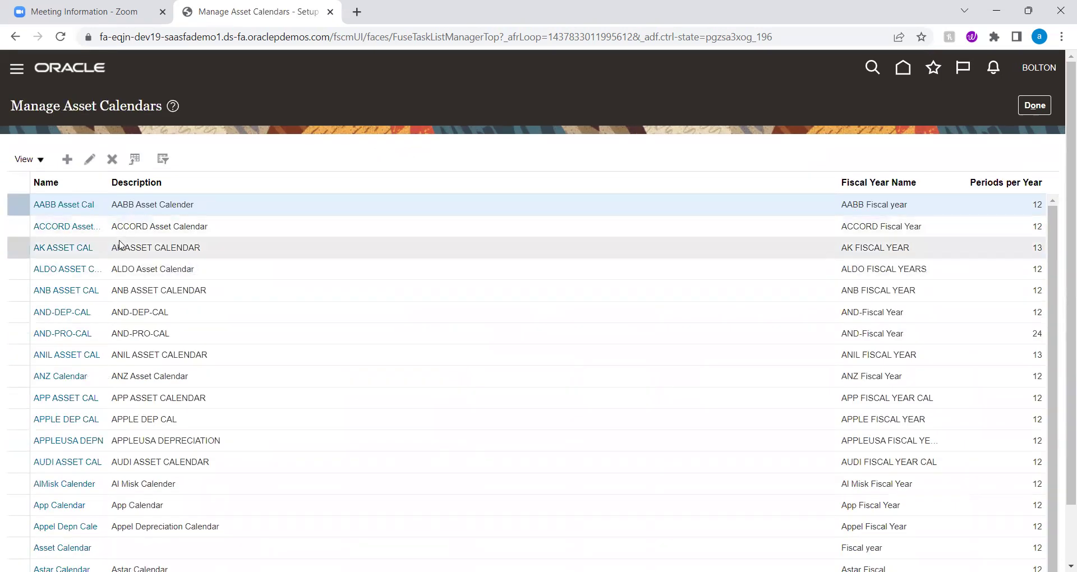
{"action": "left_click", "coordinate": [118, 226]}
{"action": "left_click", "coordinate": [91, 160]}
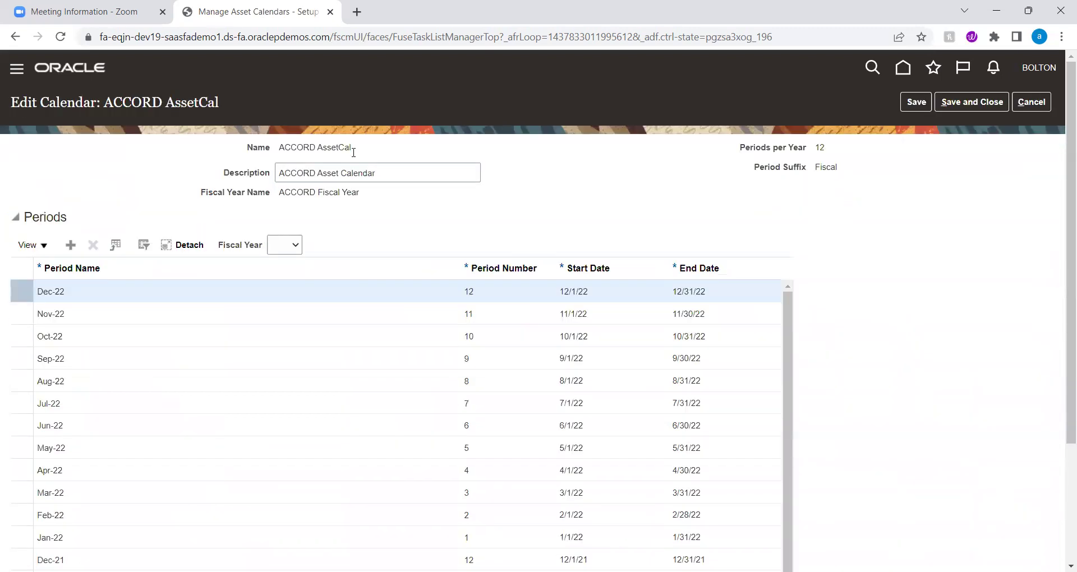
{"action": "left_click_drag", "start_coordinate": [280, 195], "coordinate": [383, 192]}
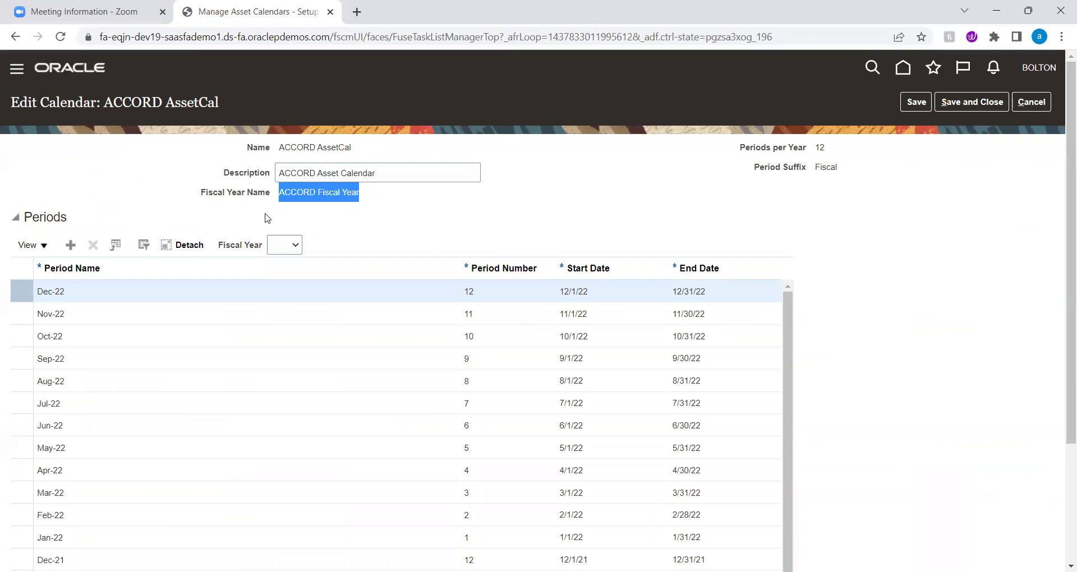
{"action": "left_click", "coordinate": [139, 174]}
{"action": "scroll", "coordinate": [145, 165], "scroll_direction": "down", "scroll_amount": 1}
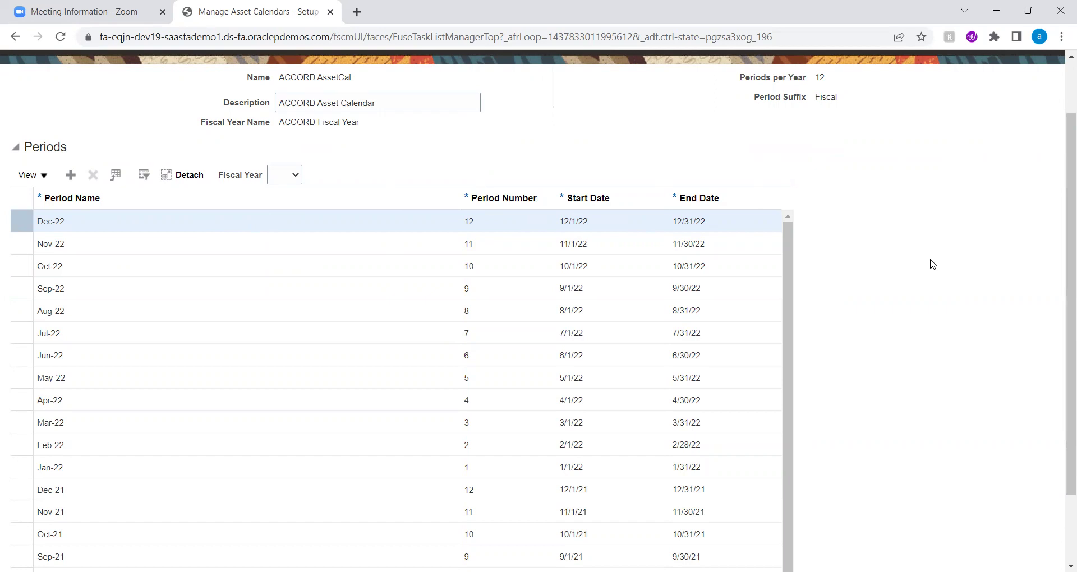
{"action": "scroll", "coordinate": [930, 264], "scroll_direction": "up", "scroll_amount": 2}
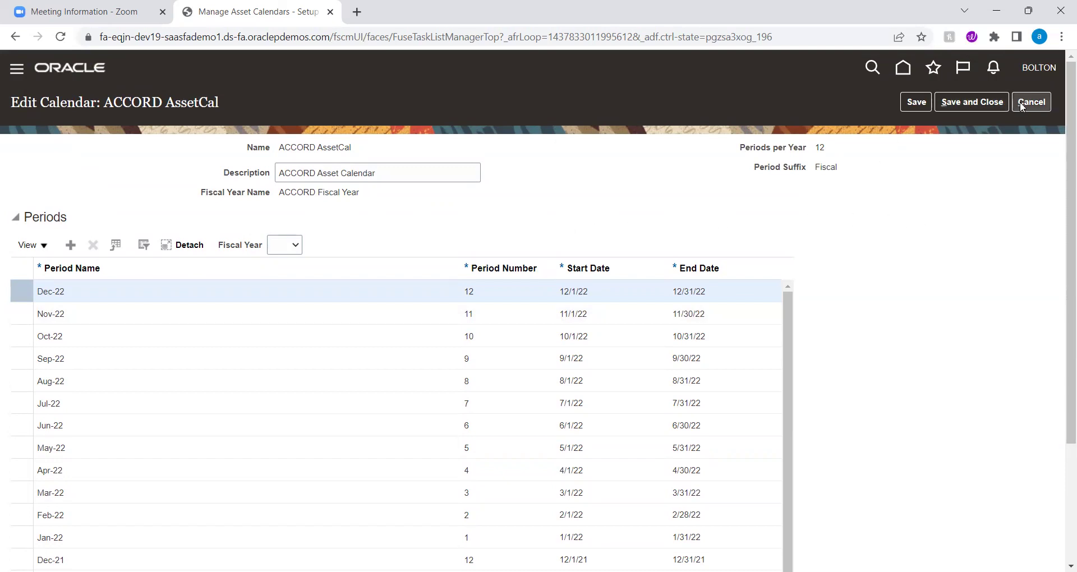
{"action": "left_click", "coordinate": [1035, 105]}
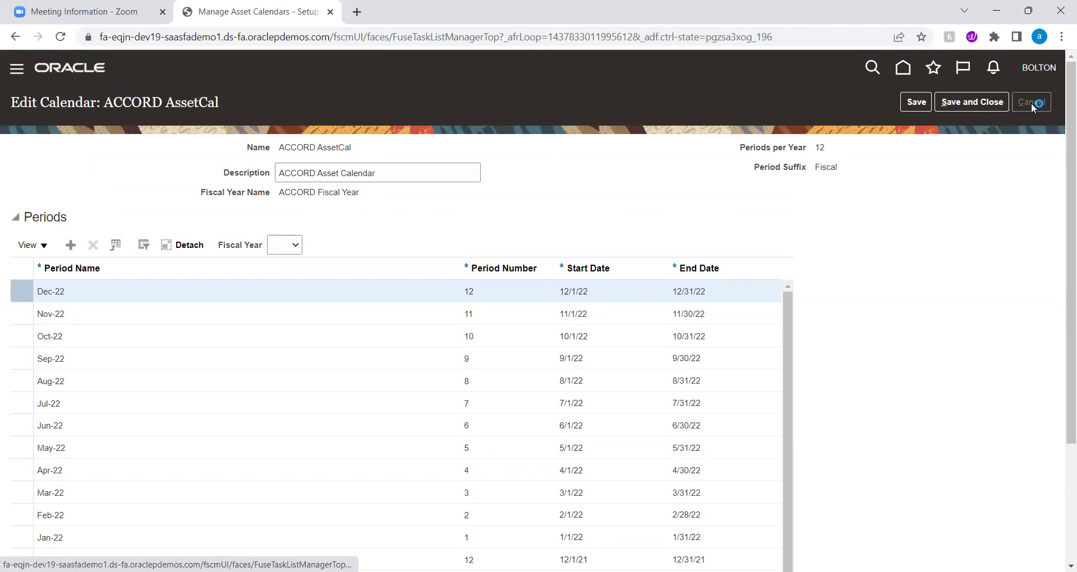
{"action": "left_click", "coordinate": [1037, 109]}
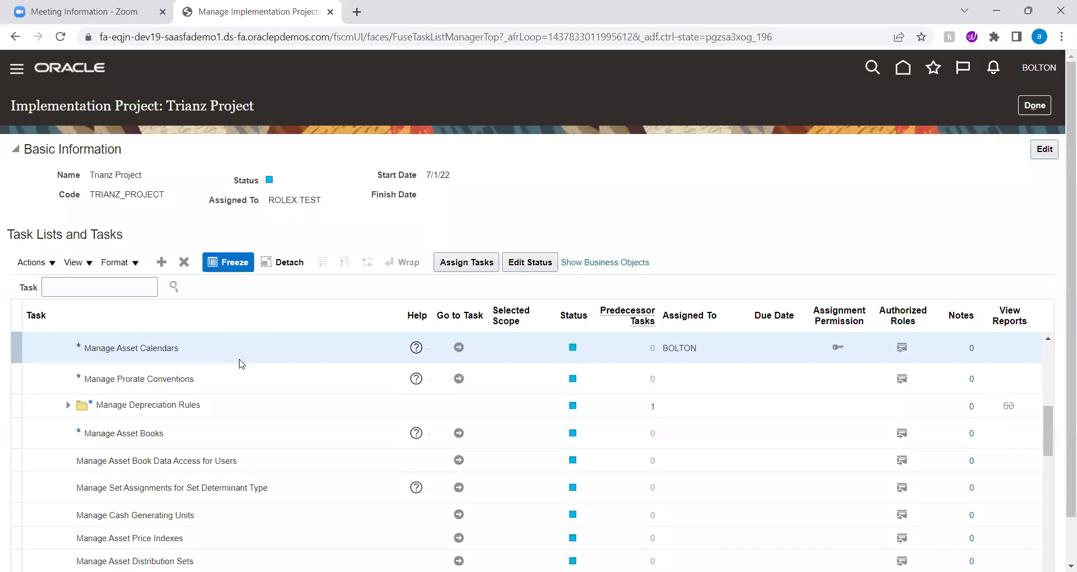
- Open the Manage Prorate Conventions task, examine the ACCORD EM convention's prorate dates, and return to the task list without saving
{"action": "left_click", "coordinate": [242, 379]}
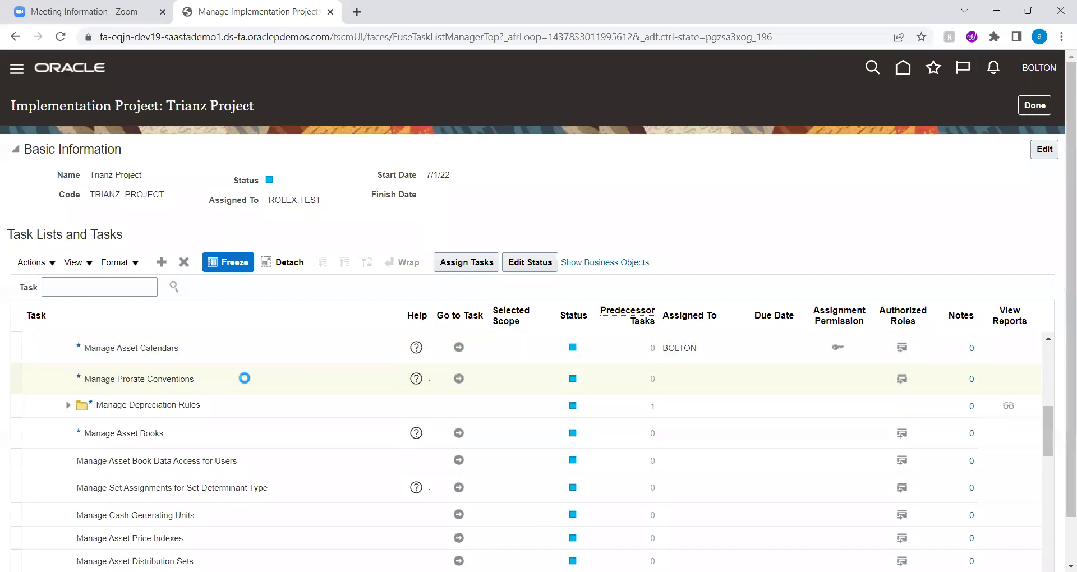
{"action": "left_click", "coordinate": [458, 378]}
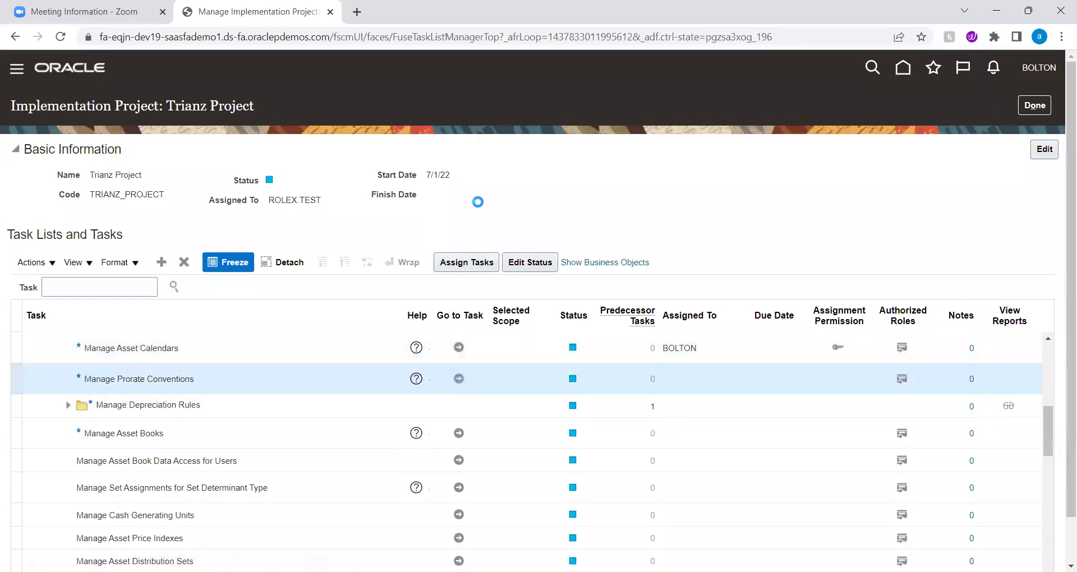
{"action": "left_click", "coordinate": [691, 205]}
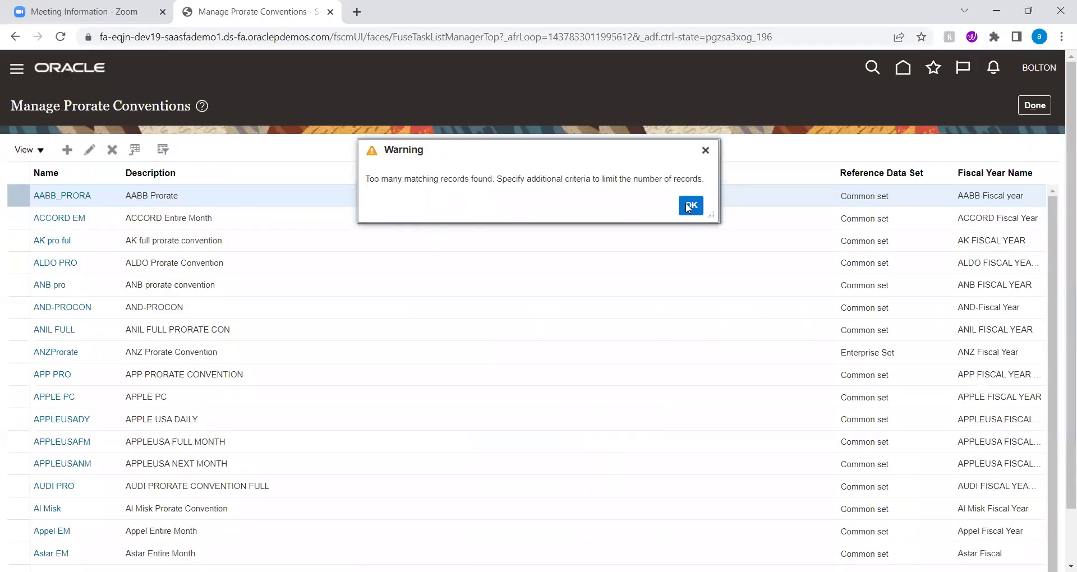
{"action": "left_click", "coordinate": [230, 220]}
{"action": "scroll", "coordinate": [171, 201], "scroll_direction": "down", "scroll_amount": 1}
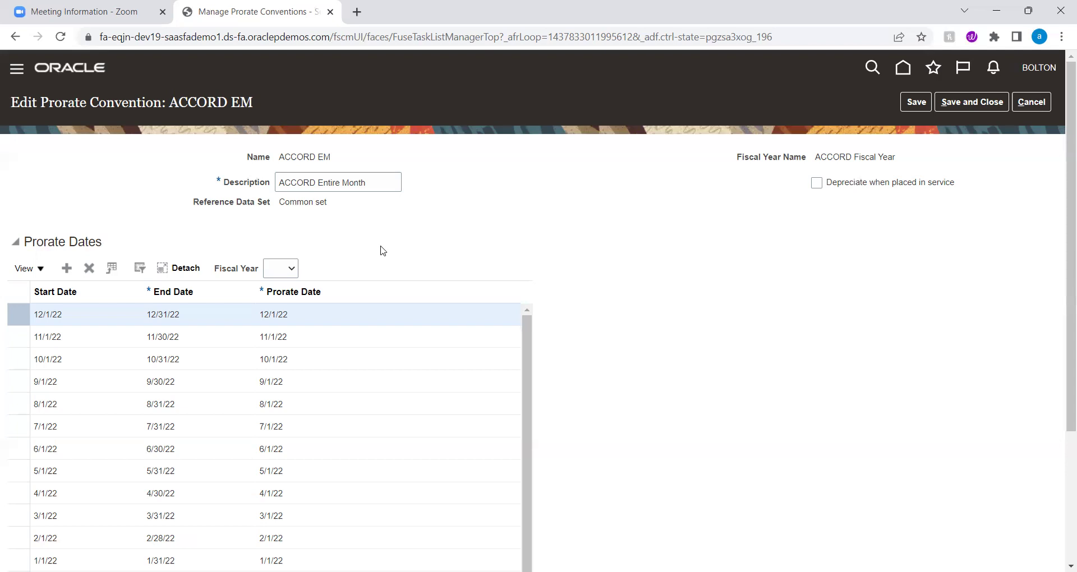
{"action": "double_click", "coordinate": [277, 314]}
{"action": "left_click", "coordinate": [1035, 103]}
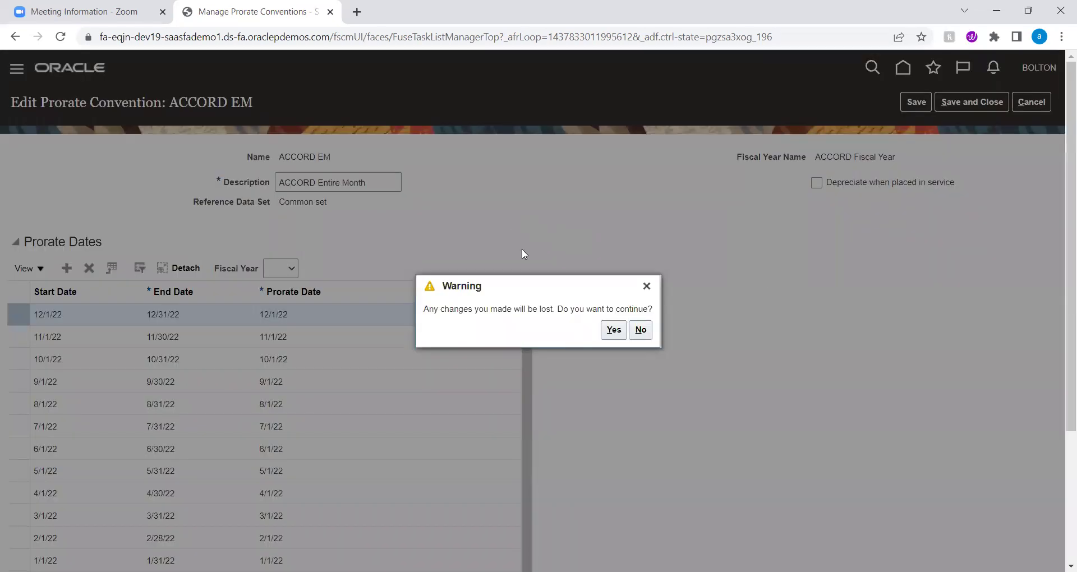
{"action": "key", "text": "Return"}
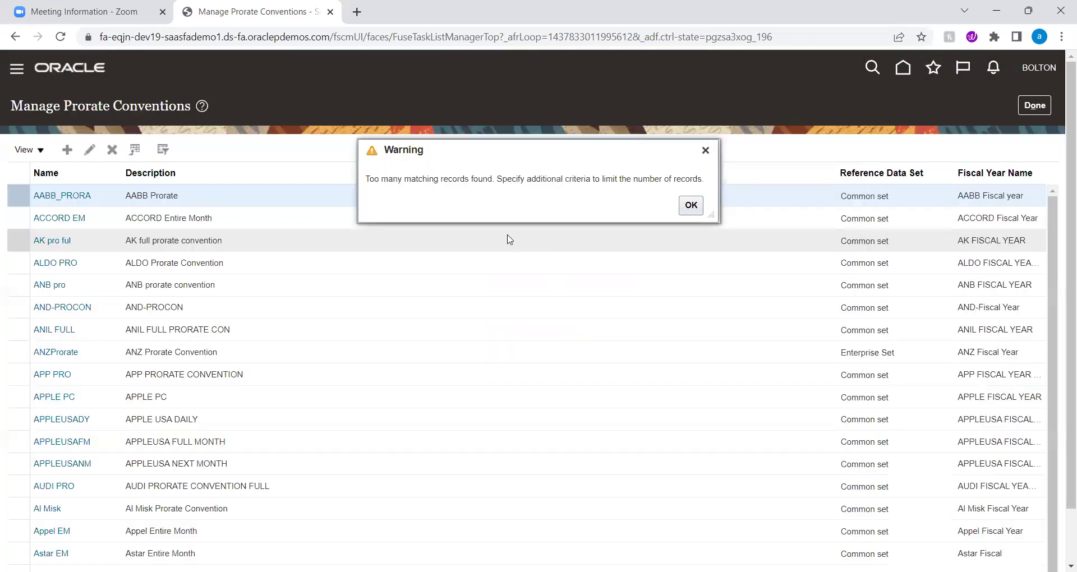
{"action": "left_click", "coordinate": [691, 205]}
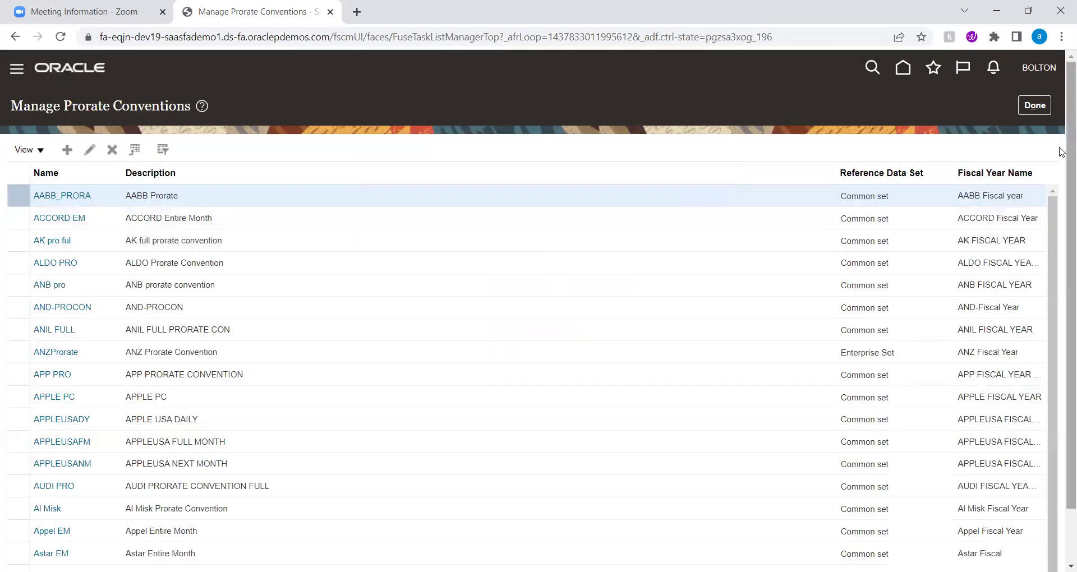
{"action": "left_click", "coordinate": [1034, 106]}
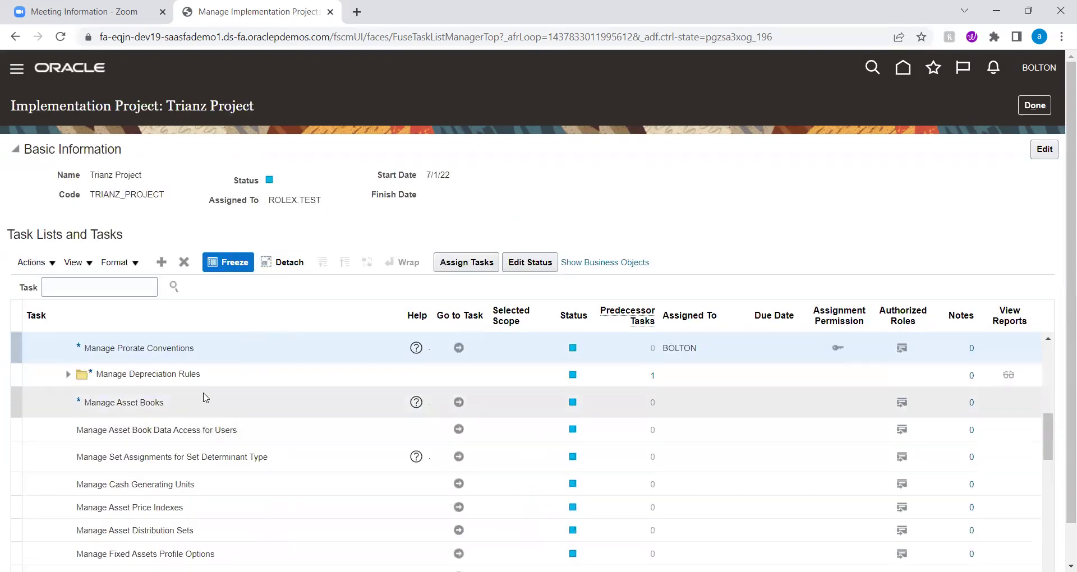
- Open the Manage Asset Books task and search for all books with the associated corporate book filter left blank
{"action": "scroll", "coordinate": [205, 397], "scroll_direction": "up", "scroll_amount": 2}
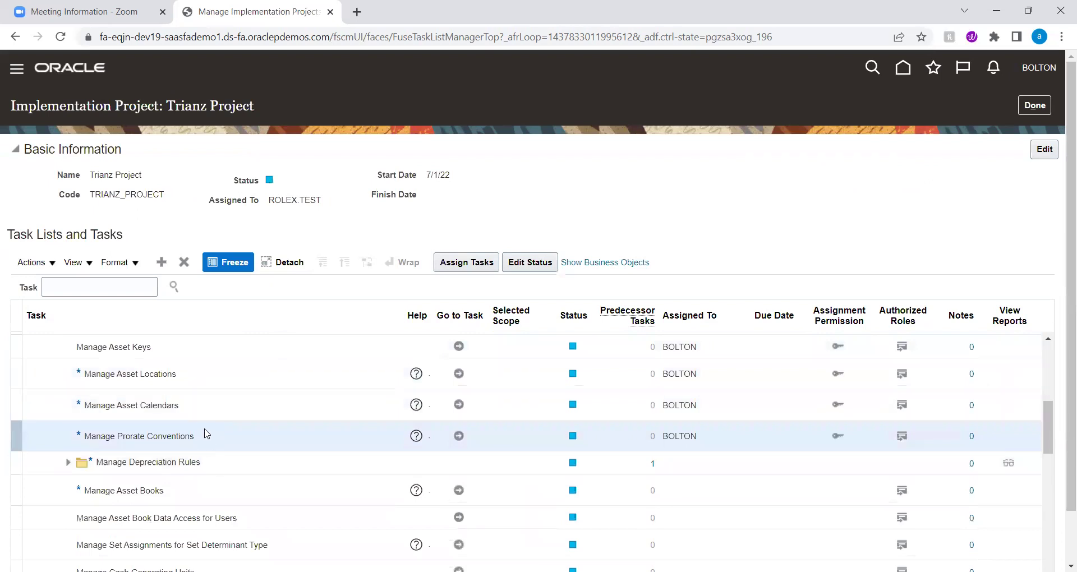
{"action": "scroll", "coordinate": [207, 432], "scroll_direction": "up", "scroll_amount": 2}
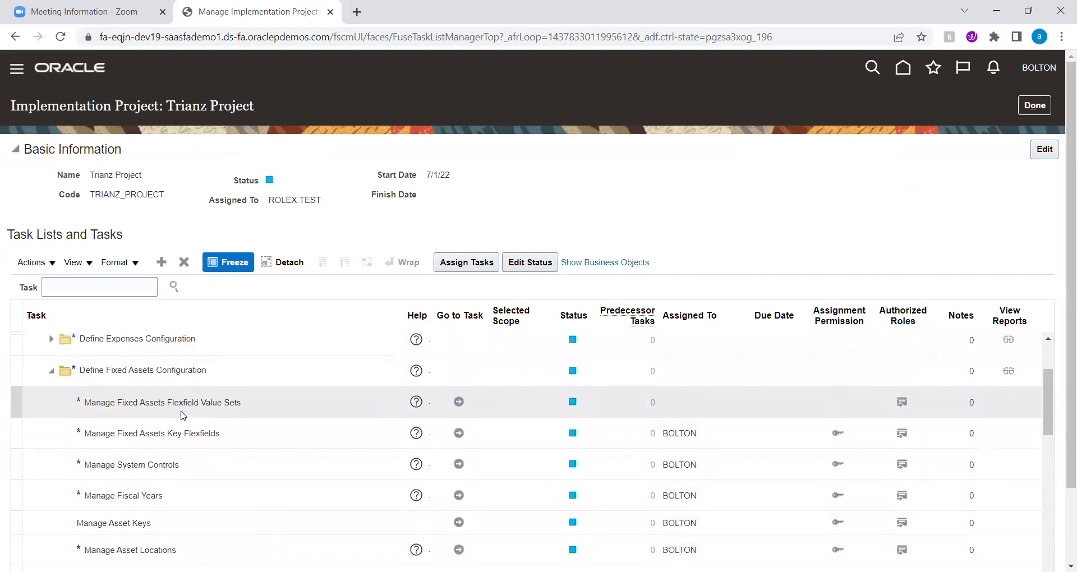
{"action": "scroll", "coordinate": [181, 418], "scroll_direction": "down", "scroll_amount": 10}
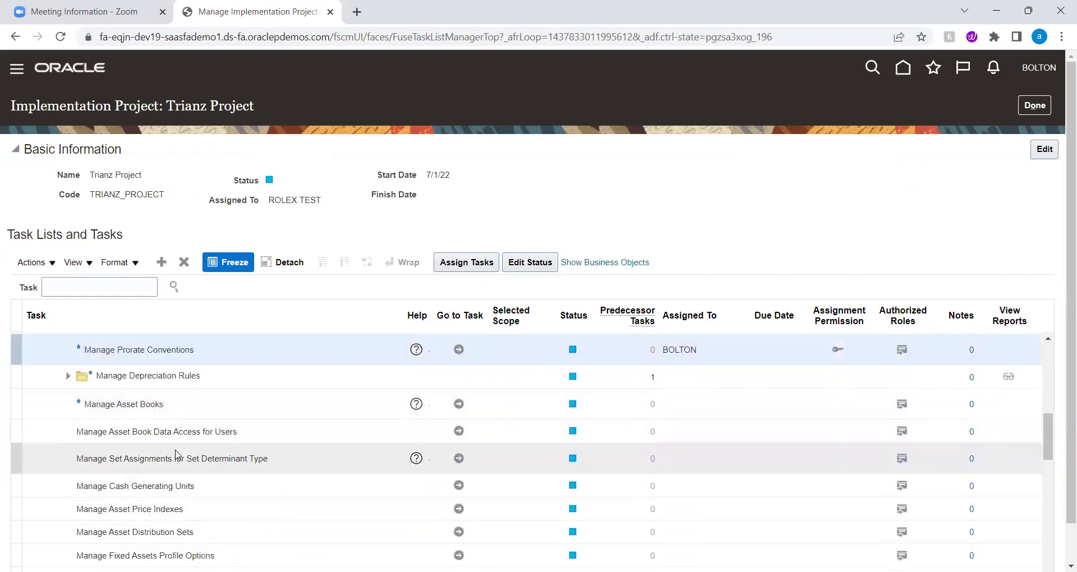
{"action": "left_click", "coordinate": [164, 404]}
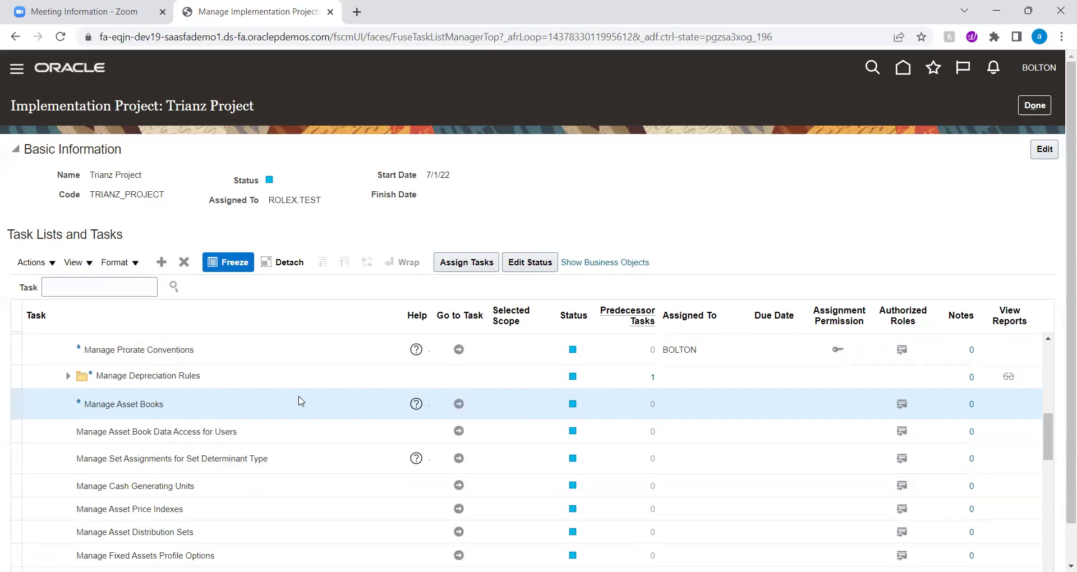
{"action": "scroll", "coordinate": [301, 401], "scroll_direction": "down", "scroll_amount": 3}
{"action": "scroll", "coordinate": [331, 394], "scroll_direction": "up", "scroll_amount": 3}
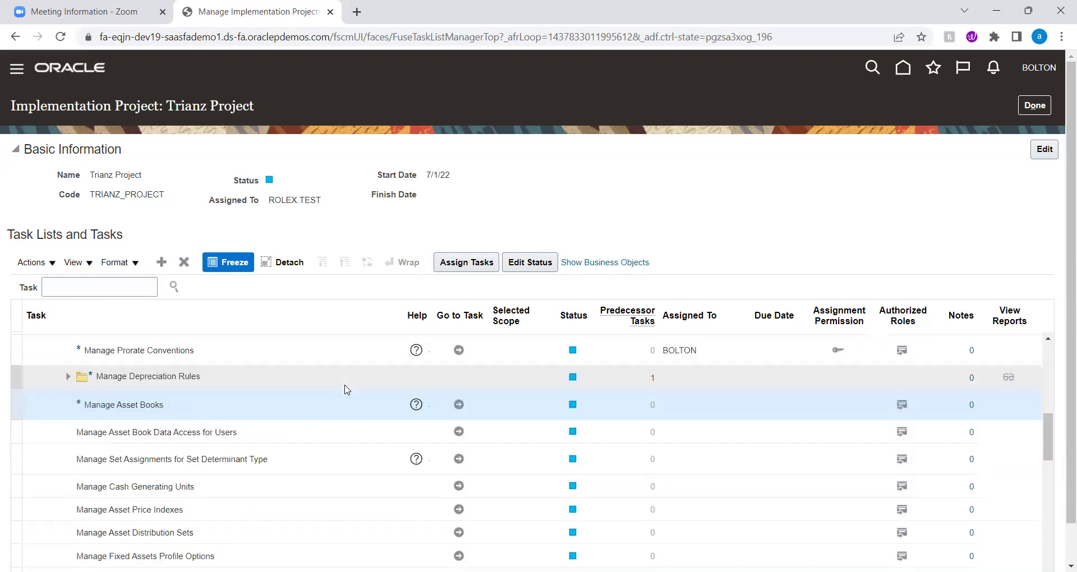
{"action": "left_click", "coordinate": [458, 404]}
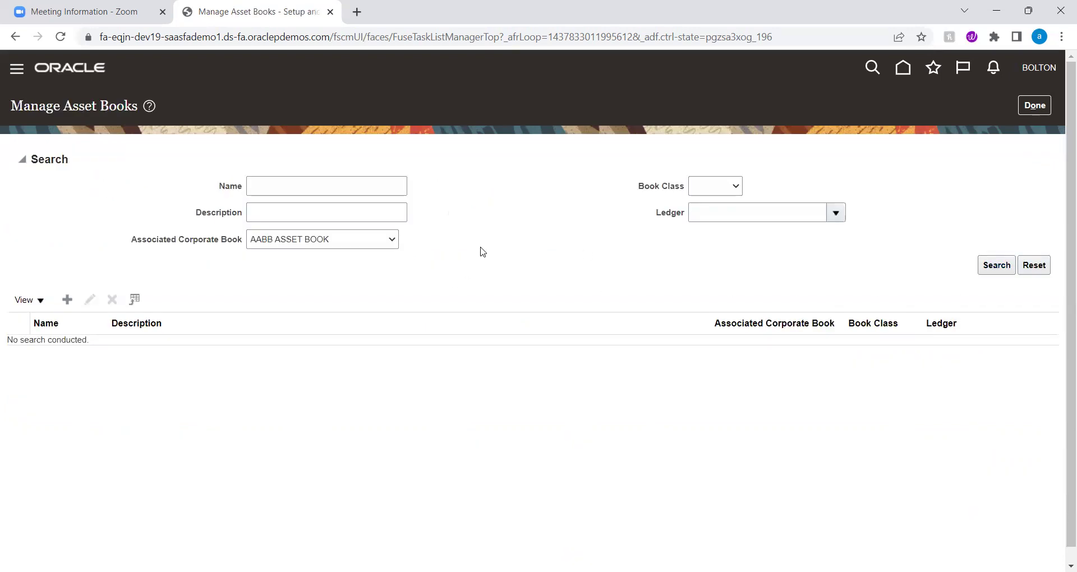
{"action": "left_click", "coordinate": [360, 242]}
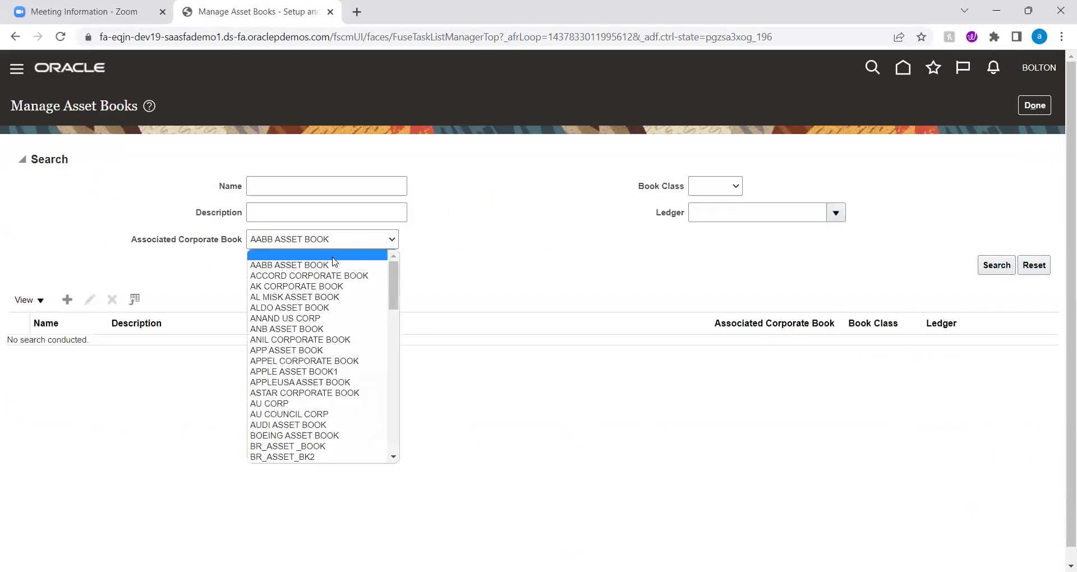
{"action": "left_click", "coordinate": [333, 257]}
{"action": "left_click", "coordinate": [997, 267]}
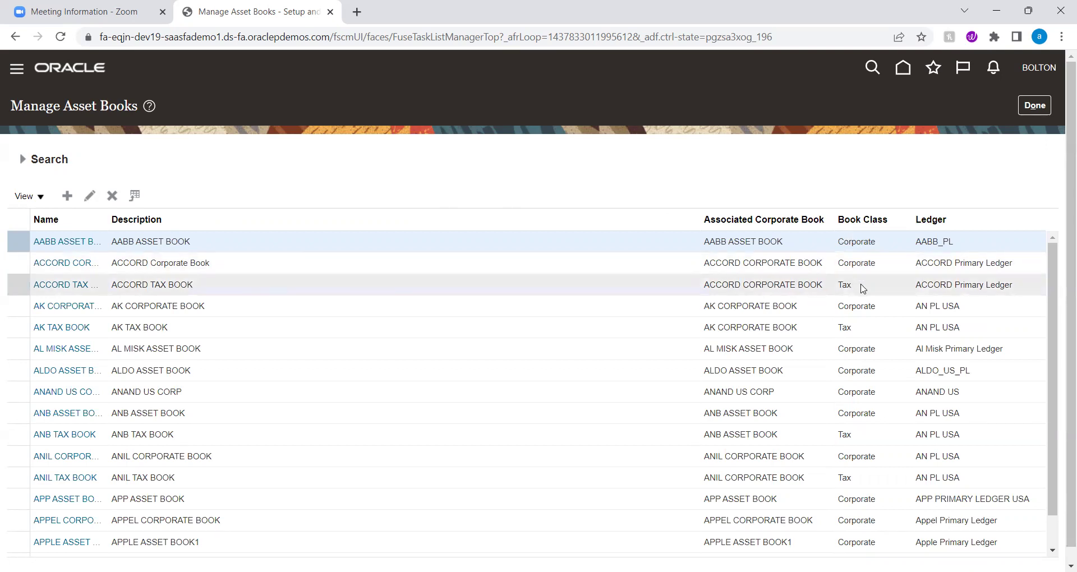
- Compare the ACCORD corporate and tax books in the search results, and open the ACCORD Corporate Book for editing
{"action": "left_click", "coordinate": [889, 267]}
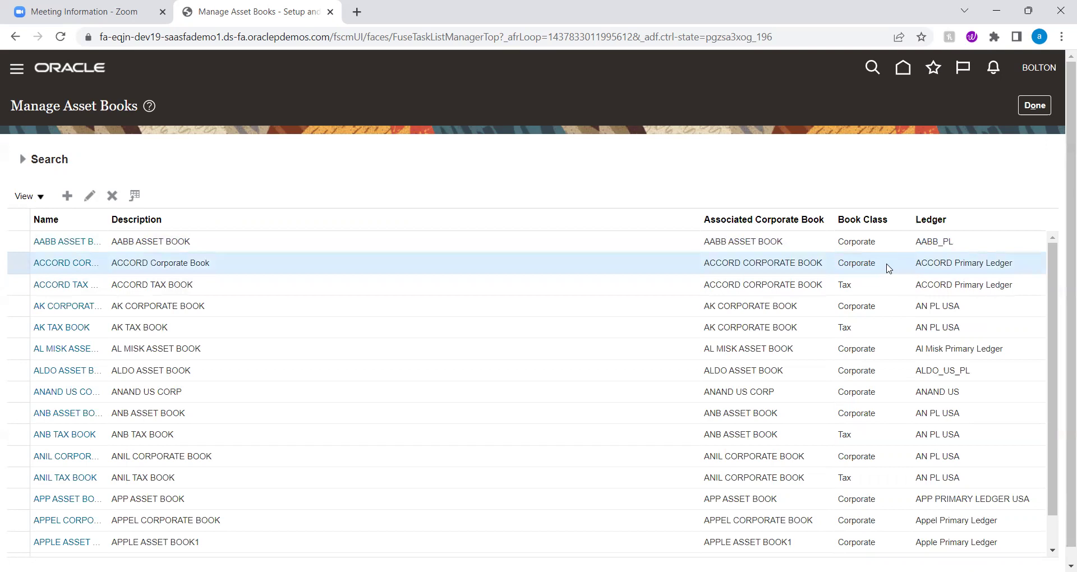
{"action": "left_click", "coordinate": [885, 287]}
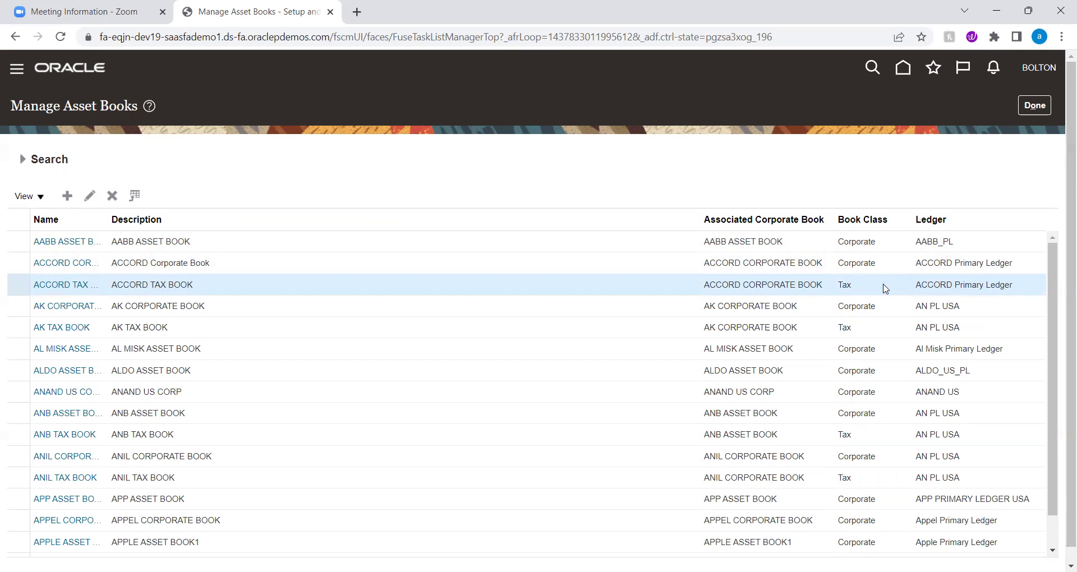
{"action": "left_click", "coordinate": [891, 263]}
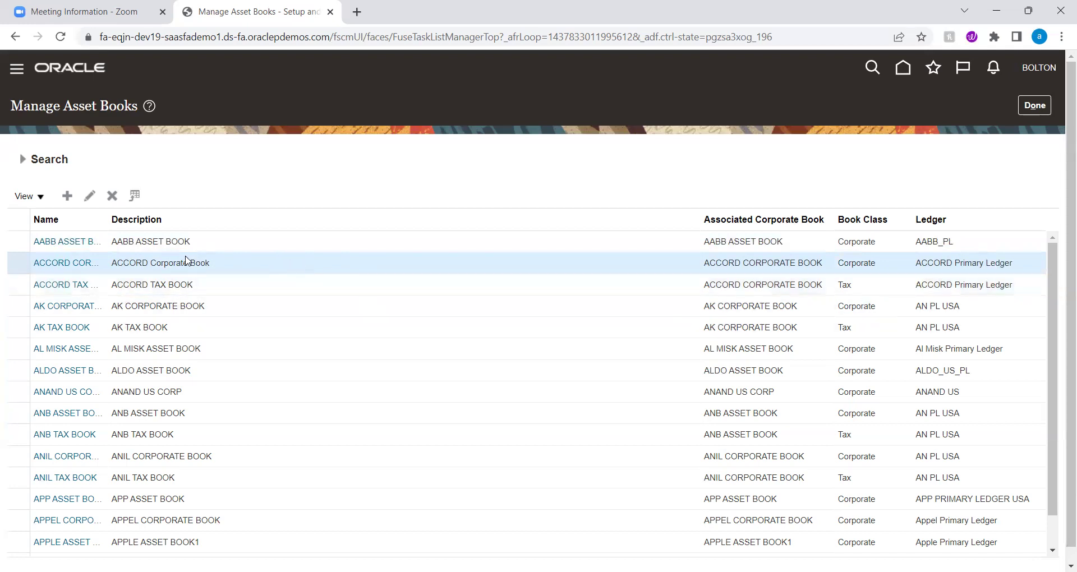
{"action": "left_click", "coordinate": [89, 196]}
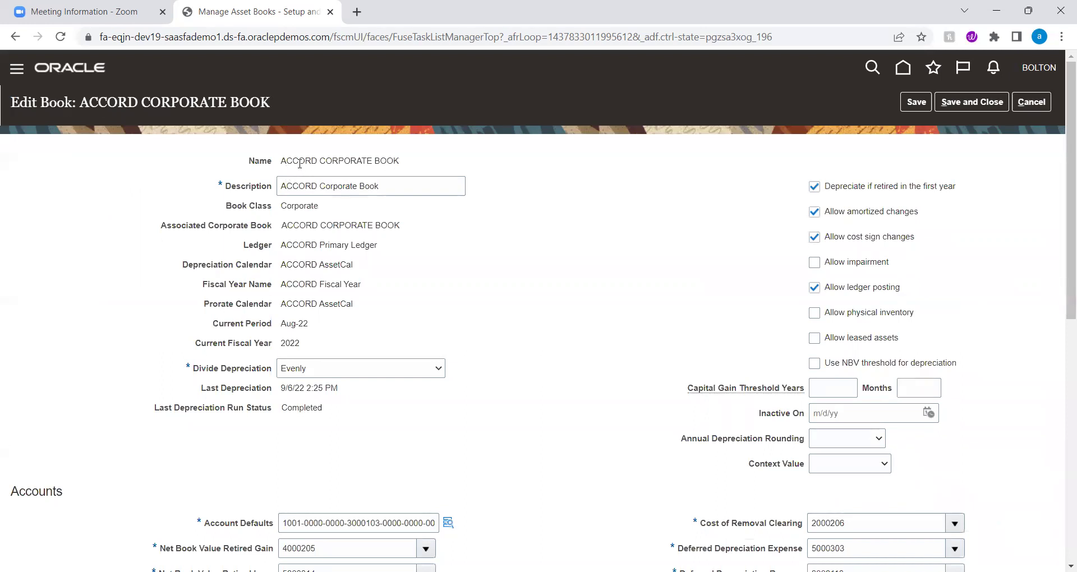
- Examine the ACCORD Corporate Book's description, book class and associated corporate book
{"action": "double_click", "coordinate": [287, 205]}
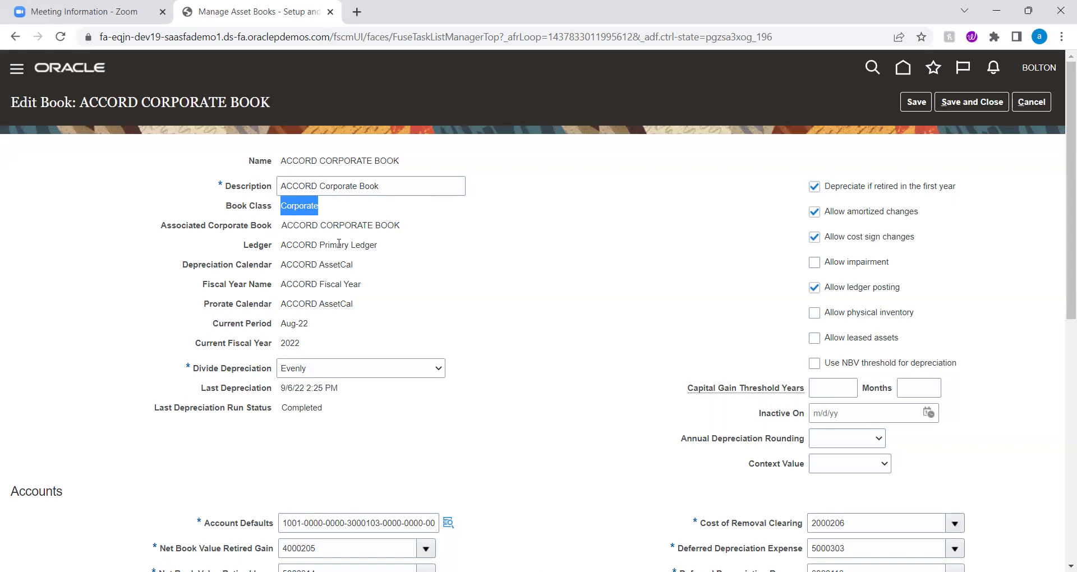
{"action": "double_click", "coordinate": [287, 226]}
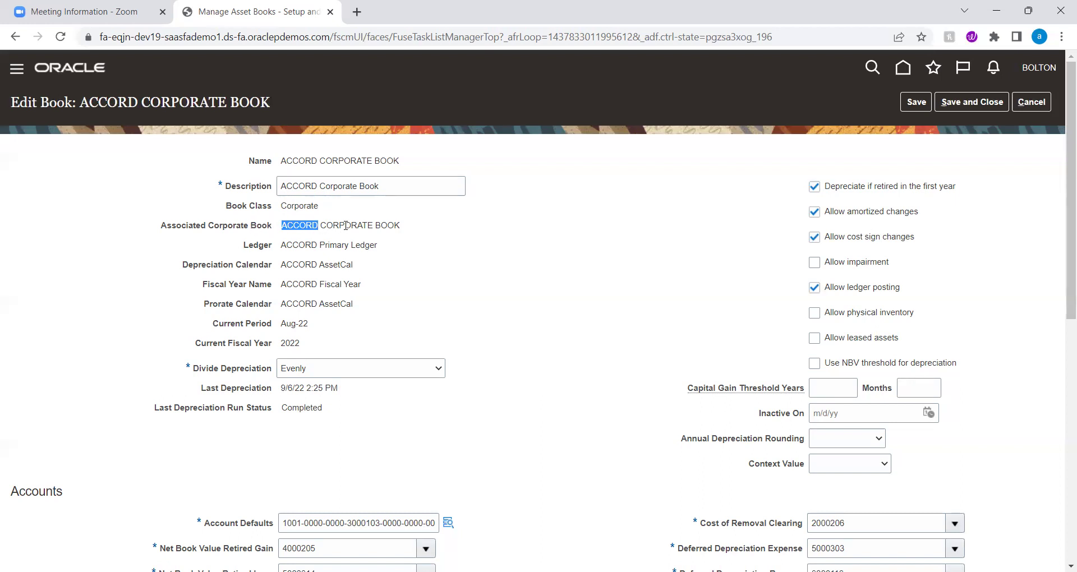
{"action": "double_click", "coordinate": [286, 205]}
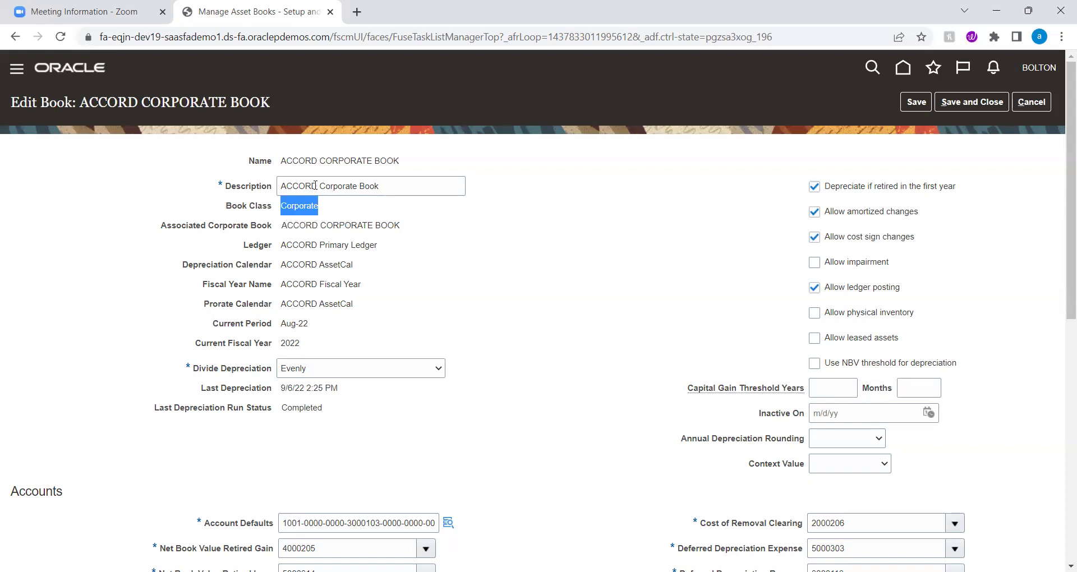
{"action": "double_click", "coordinate": [366, 186]}
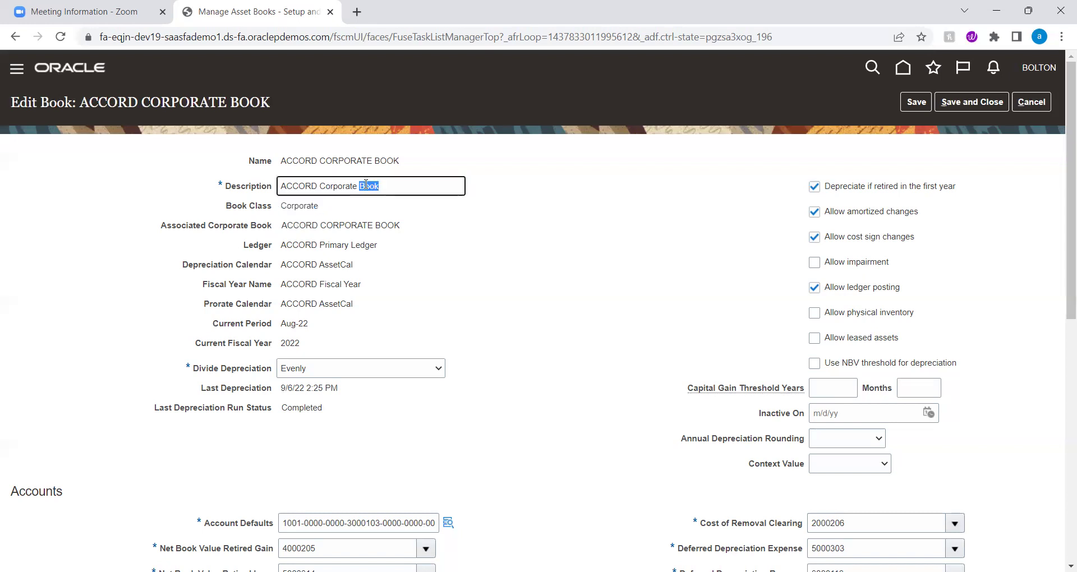
{"action": "double_click", "coordinate": [300, 206]}
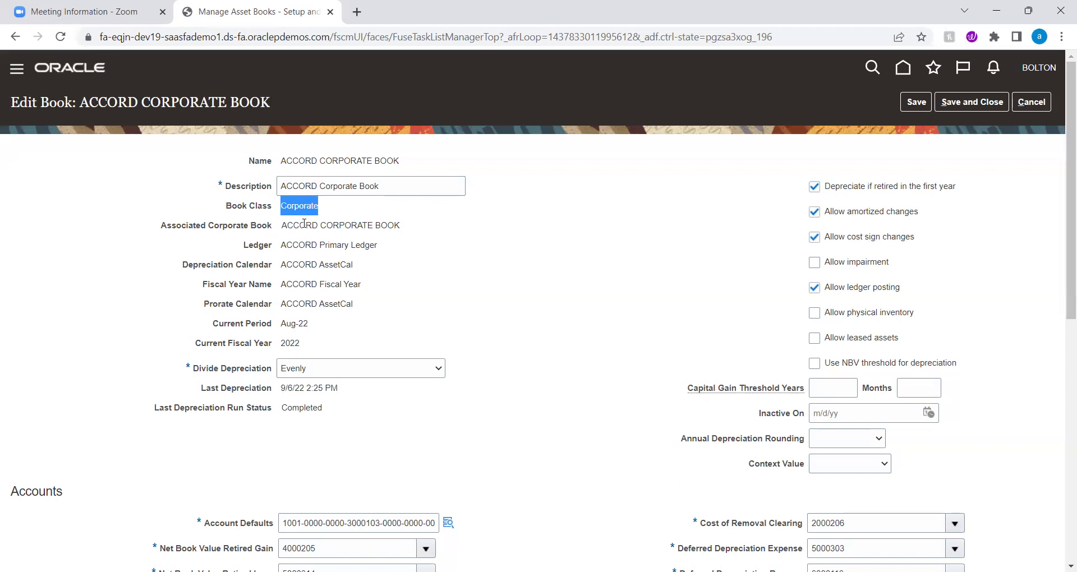
{"action": "double_click", "coordinate": [303, 225]}
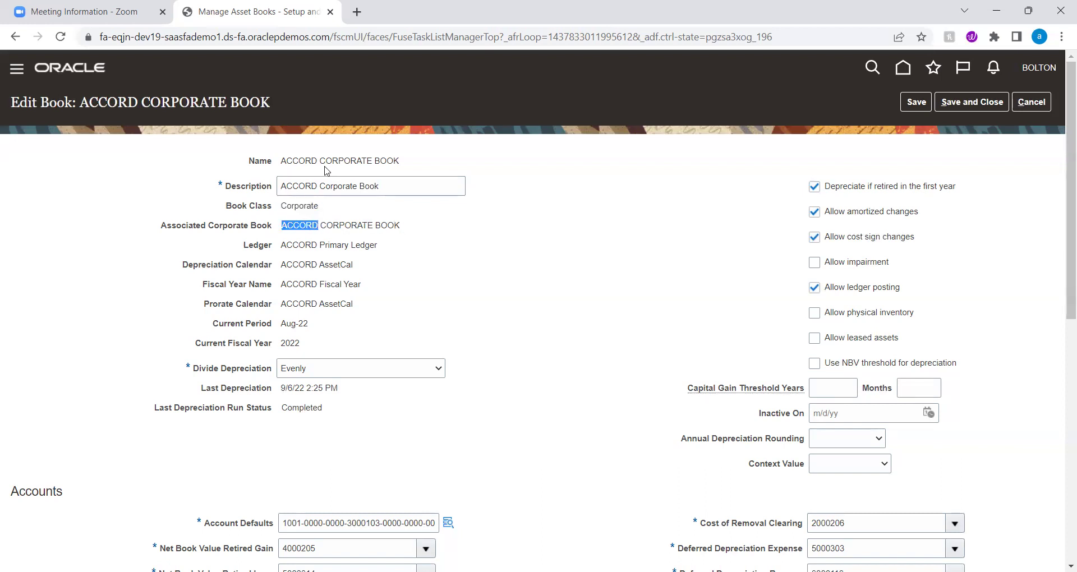
{"action": "double_click", "coordinate": [296, 208]}
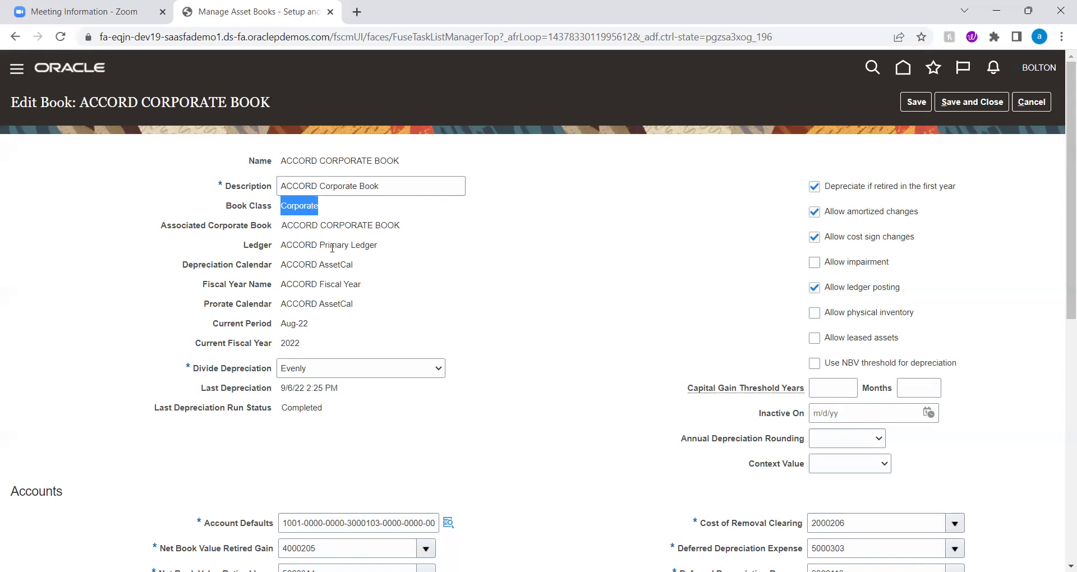
- Check the corporate book's ledger, depreciation calendar, fiscal year name, prorate calendar and current period
{"action": "double_click", "coordinate": [296, 245]}
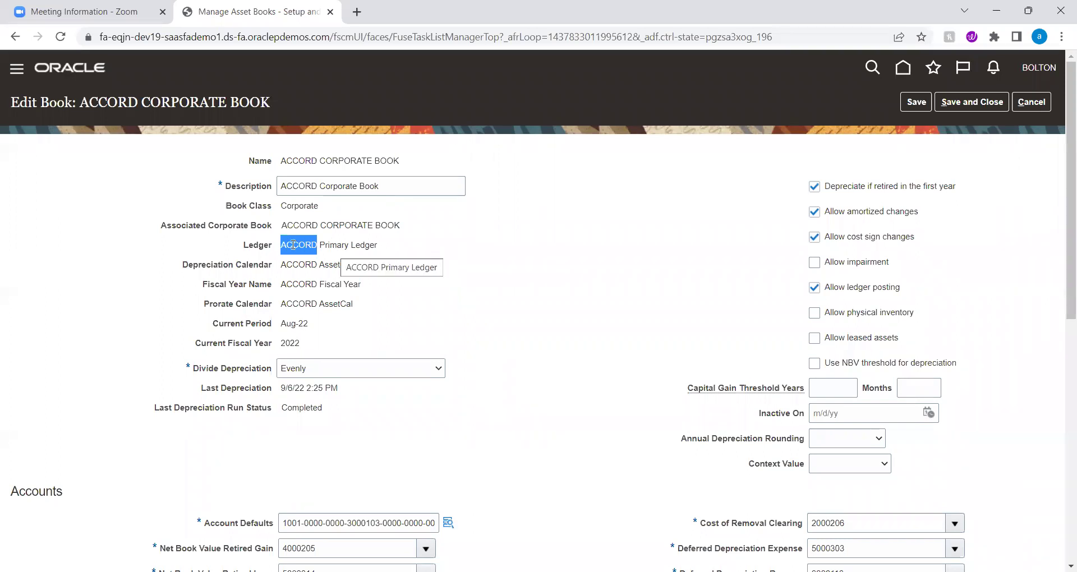
{"action": "double_click", "coordinate": [366, 241]}
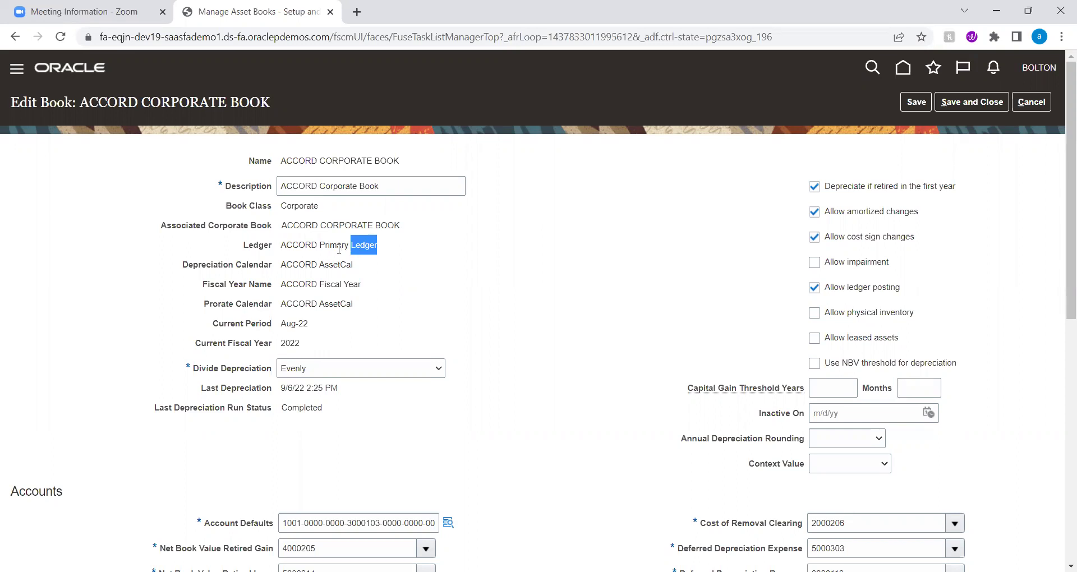
{"action": "double_click", "coordinate": [290, 246]}
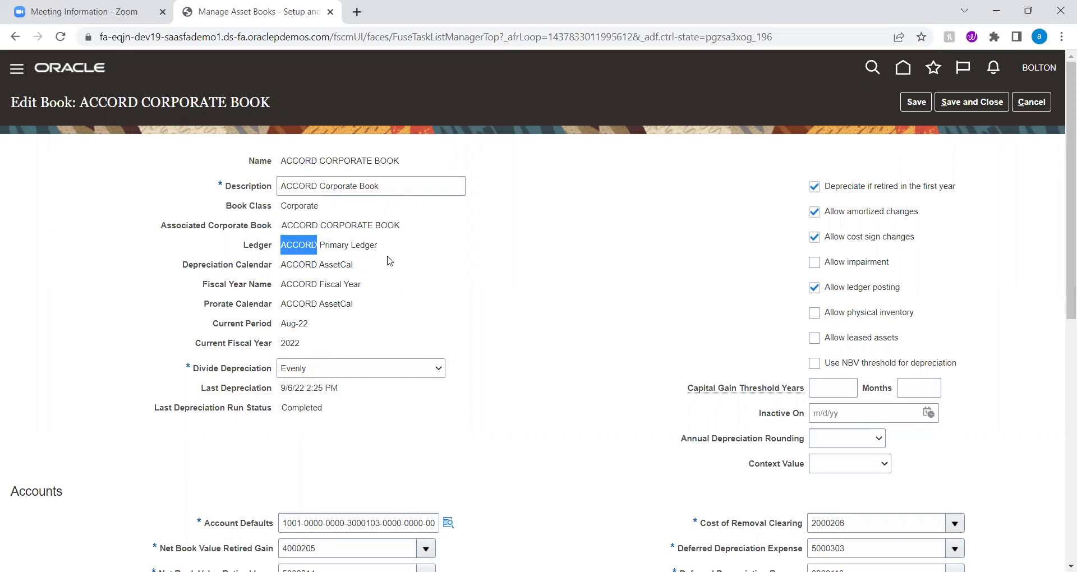
{"action": "double_click", "coordinate": [286, 265]}
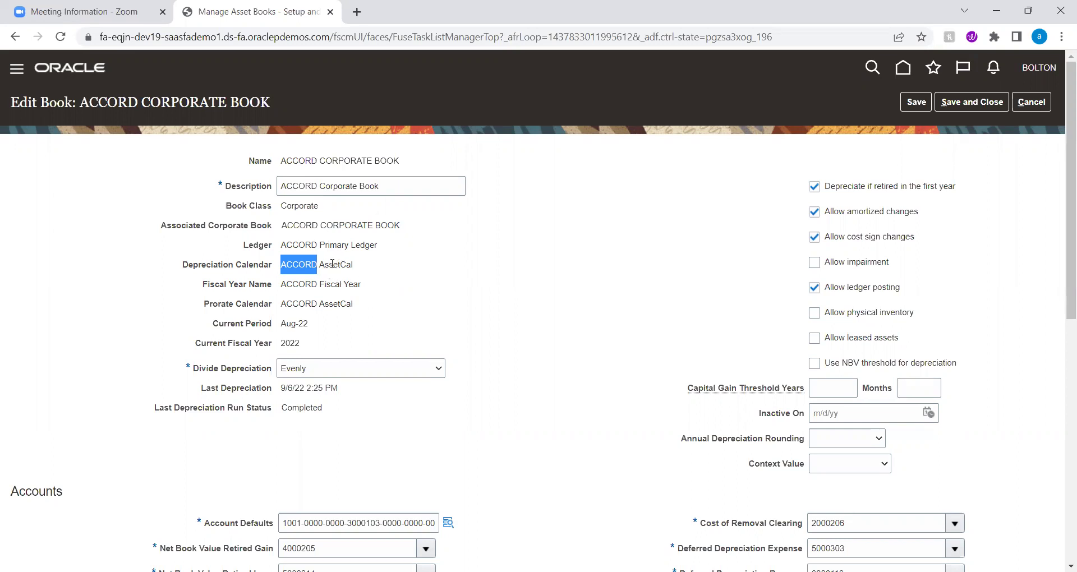
{"action": "left_click", "coordinate": [301, 284]}
{"action": "double_click", "coordinate": [298, 302]}
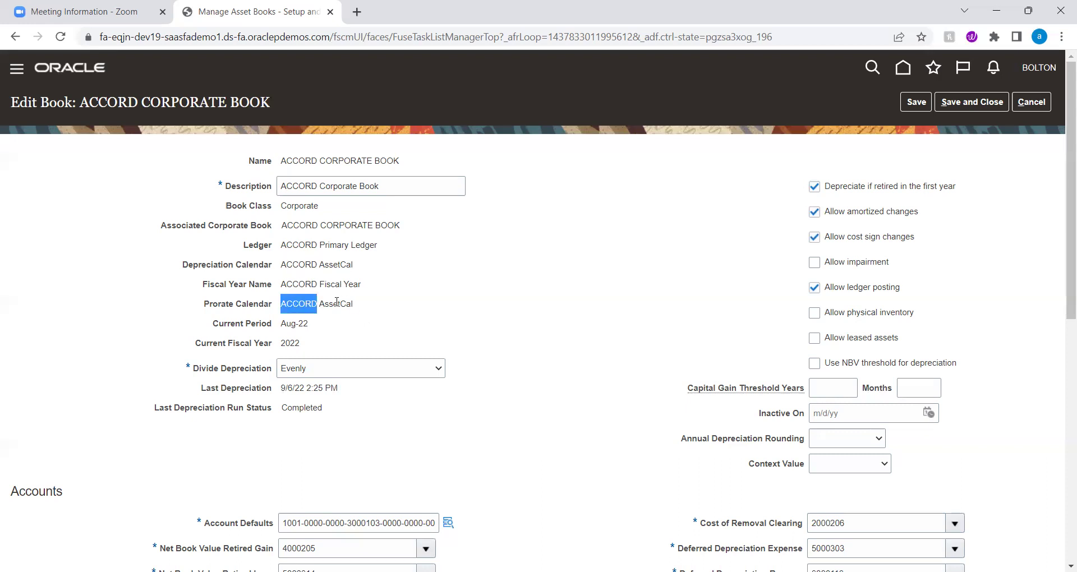
{"action": "double_click", "coordinate": [286, 323]}
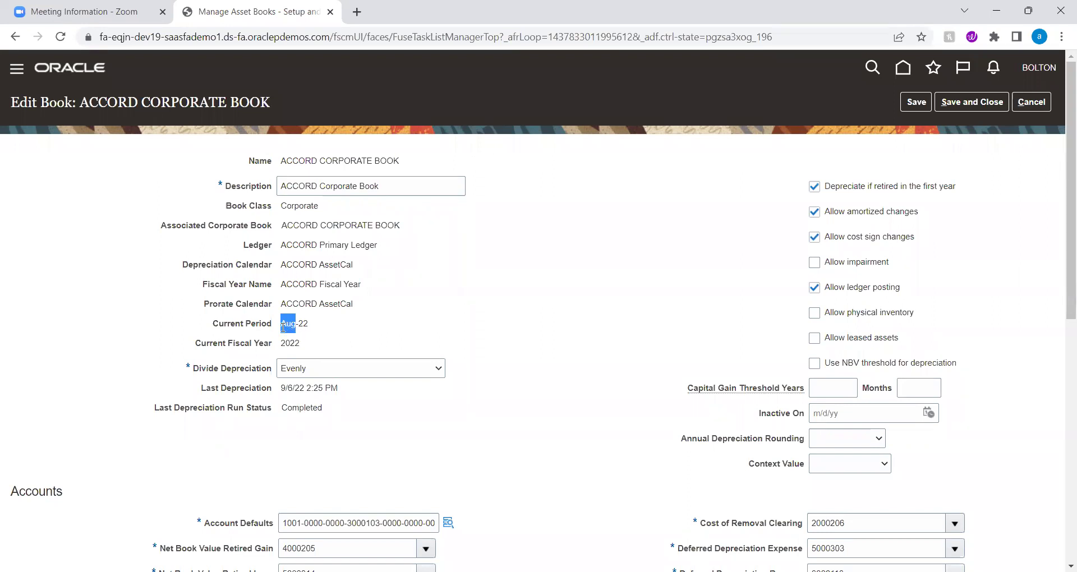
- Review the book's Divide Depreciation choices, last depreciation date and run status, and the Allow ledger posting option without changing them
{"action": "left_click", "coordinate": [406, 375]}
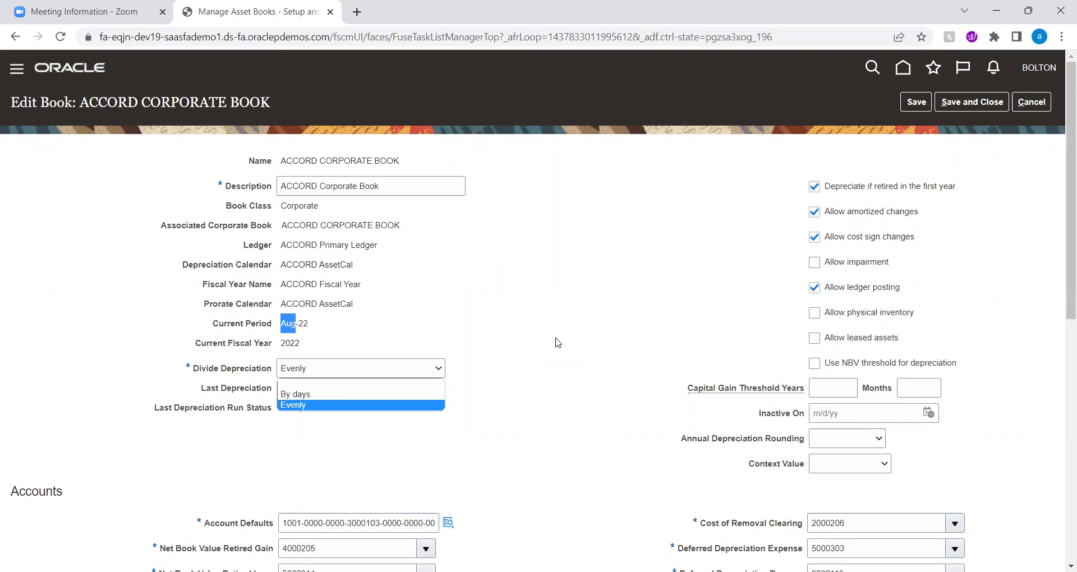
{"action": "left_click", "coordinate": [557, 342]}
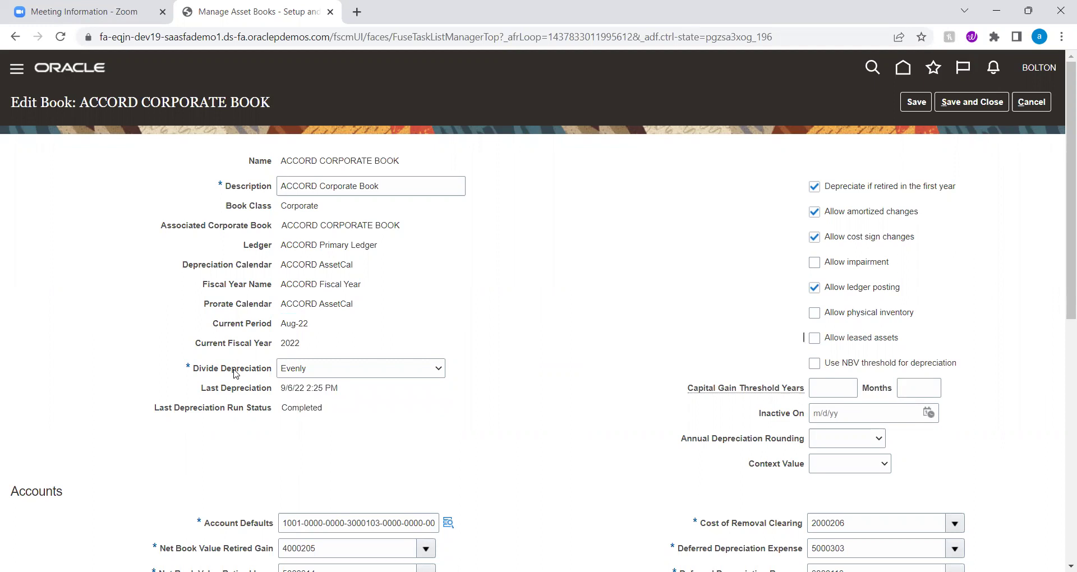
{"action": "double_click", "coordinate": [297, 389]}
{"action": "left_click", "coordinate": [299, 408]}
{"action": "double_click", "coordinate": [298, 408]}
{"action": "left_click", "coordinate": [814, 289]}
{"action": "left_click", "coordinate": [814, 289]}
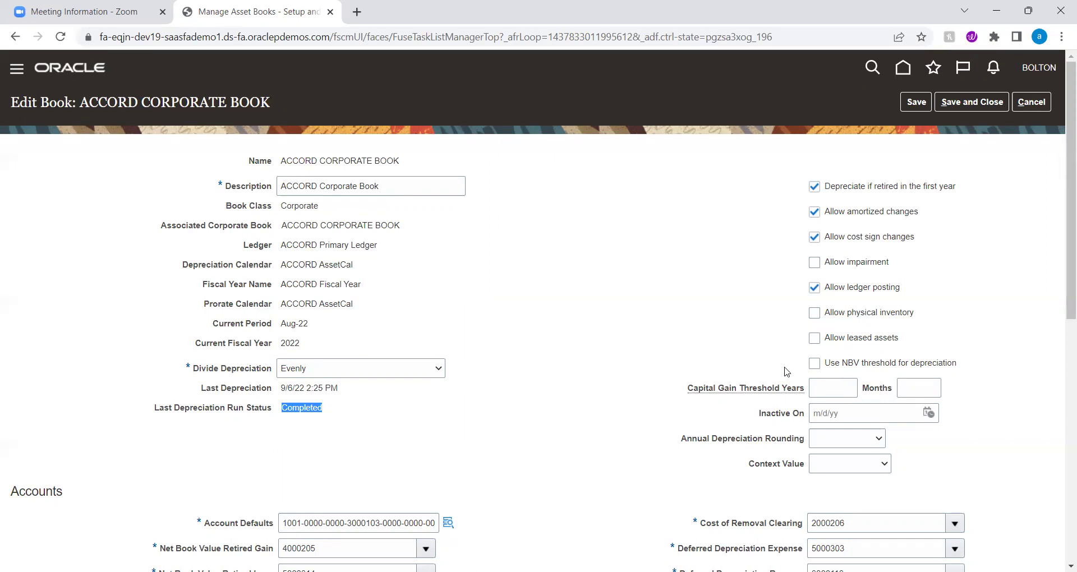
{"action": "left_click", "coordinate": [670, 344]}
- Examine the book's Accounts section, covering account defaults and the net book value retired, proceeds of sale and cost of removal accounts
{"action": "scroll", "coordinate": [671, 342], "scroll_direction": "down", "scroll_amount": 3}
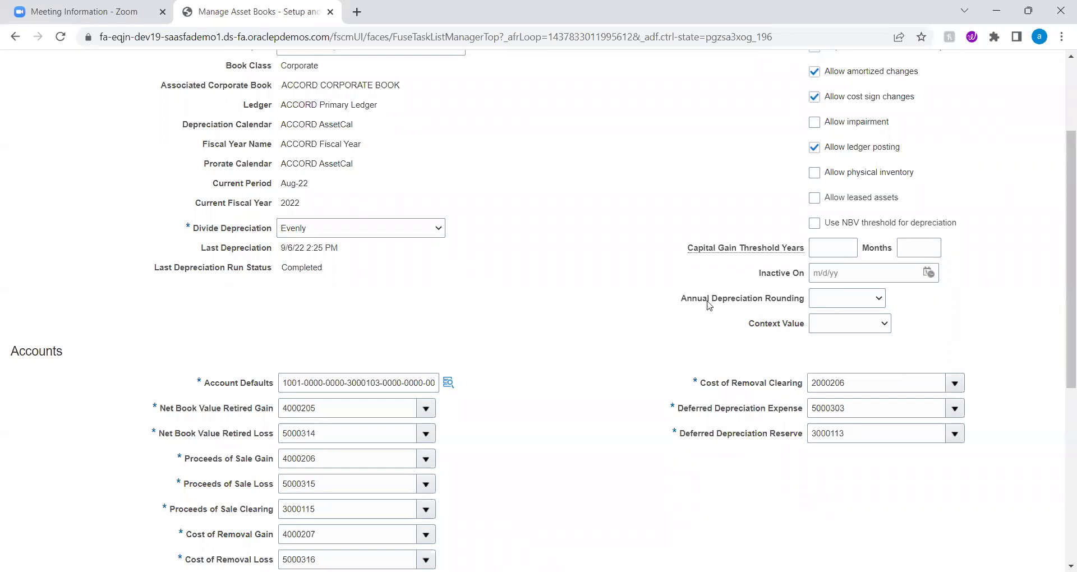
{"action": "scroll", "coordinate": [519, 281], "scroll_direction": "down", "scroll_amount": 1}
{"action": "scroll", "coordinate": [519, 281], "scroll_direction": "down", "scroll_amount": 2}
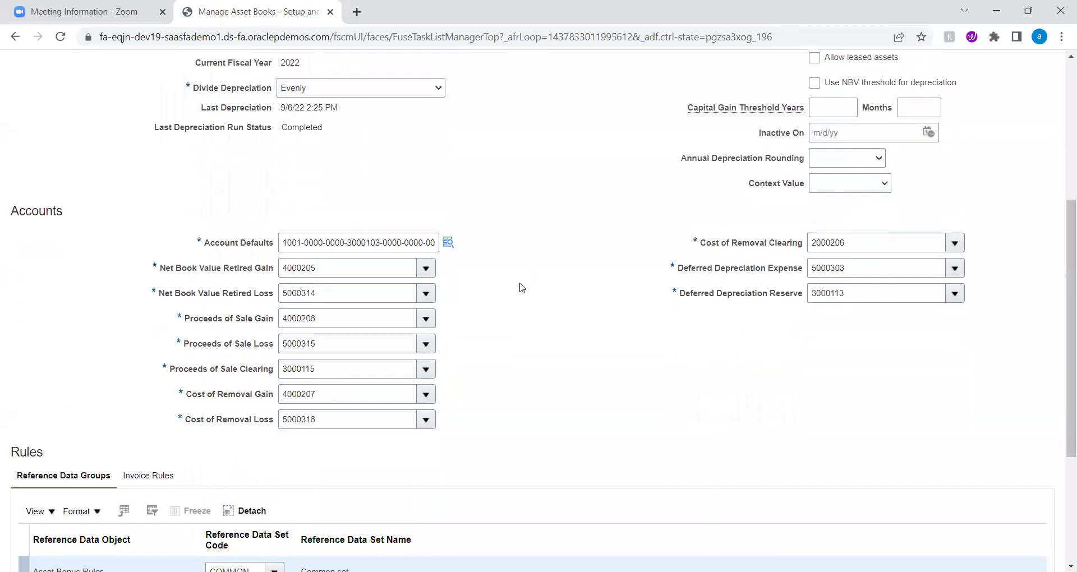
{"action": "left_click_drag", "start_coordinate": [21, 211], "coordinate": [93, 216]}
{"action": "left_click", "coordinate": [137, 211]}
{"action": "left_click_drag", "start_coordinate": [210, 243], "coordinate": [271, 246]}
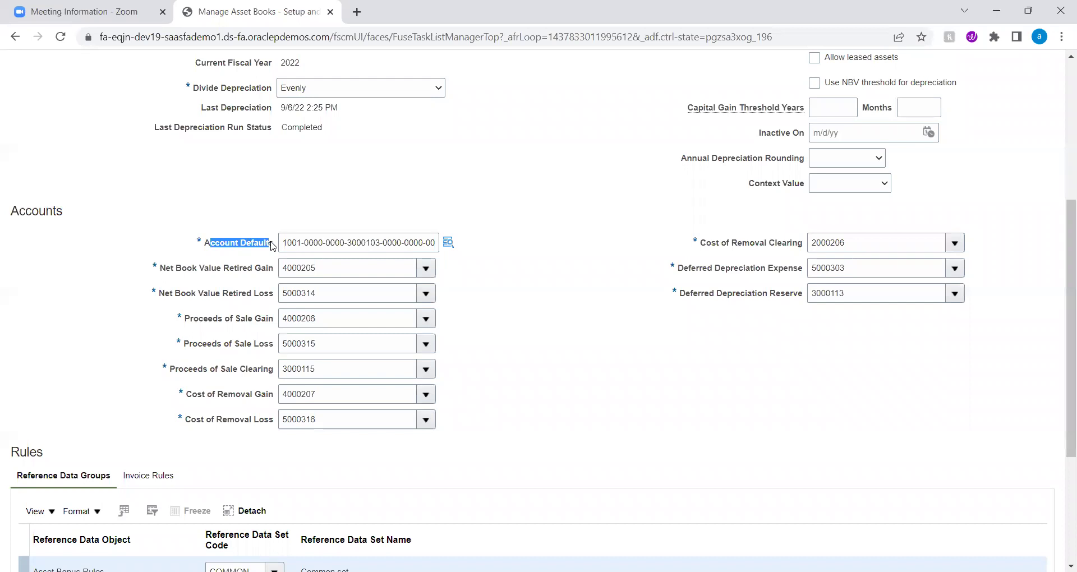
{"action": "left_click", "coordinate": [522, 291]}
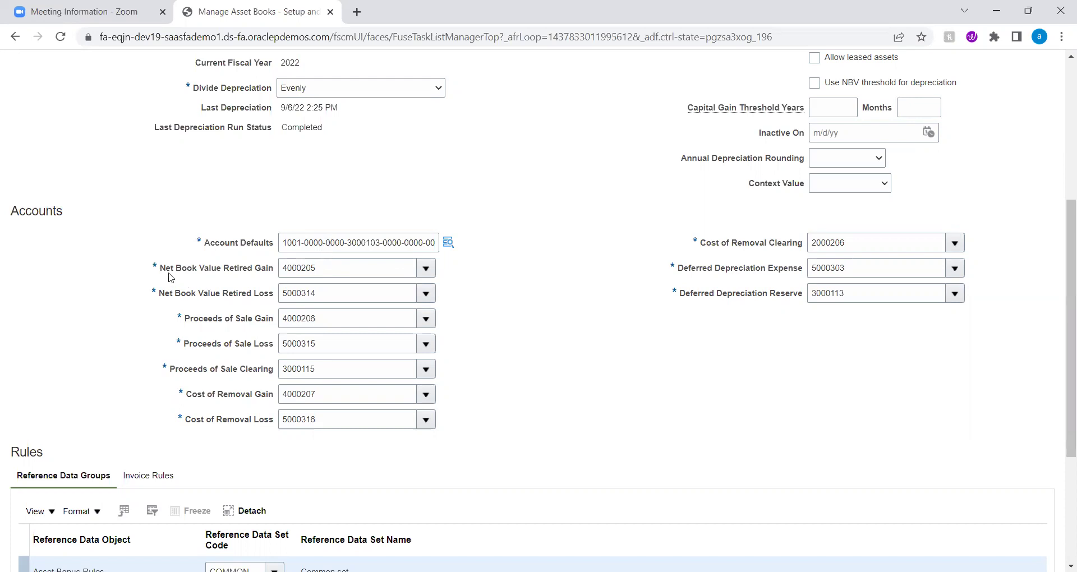
{"action": "left_click_drag", "start_coordinate": [161, 269], "coordinate": [210, 270]}
{"action": "left_click_drag", "start_coordinate": [191, 318], "coordinate": [259, 318]}
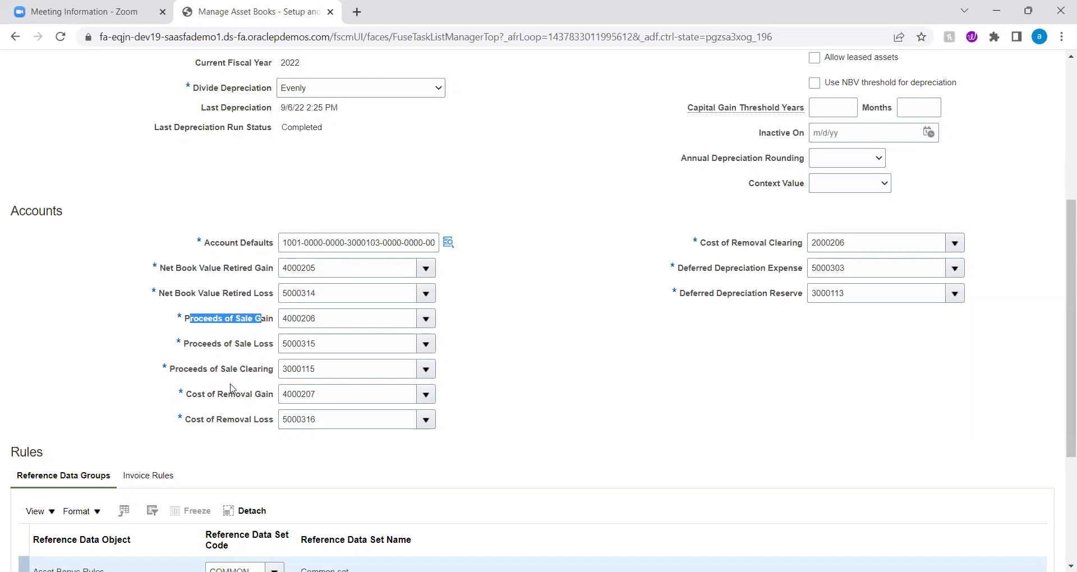
{"action": "left_click_drag", "start_coordinate": [207, 395], "coordinate": [240, 396]}
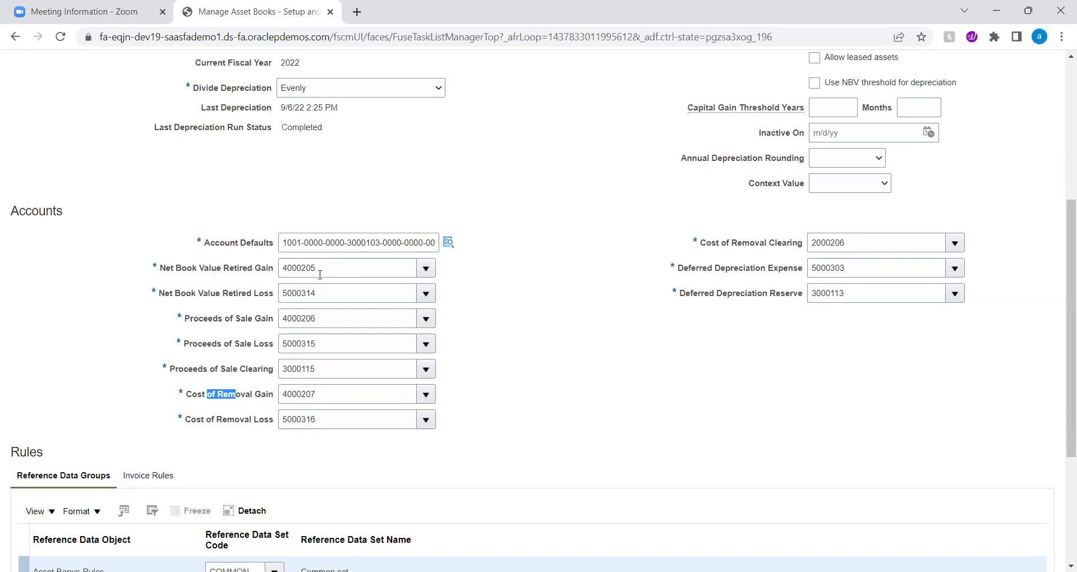
{"action": "left_click_drag", "start_coordinate": [302, 243], "coordinate": [357, 243]}
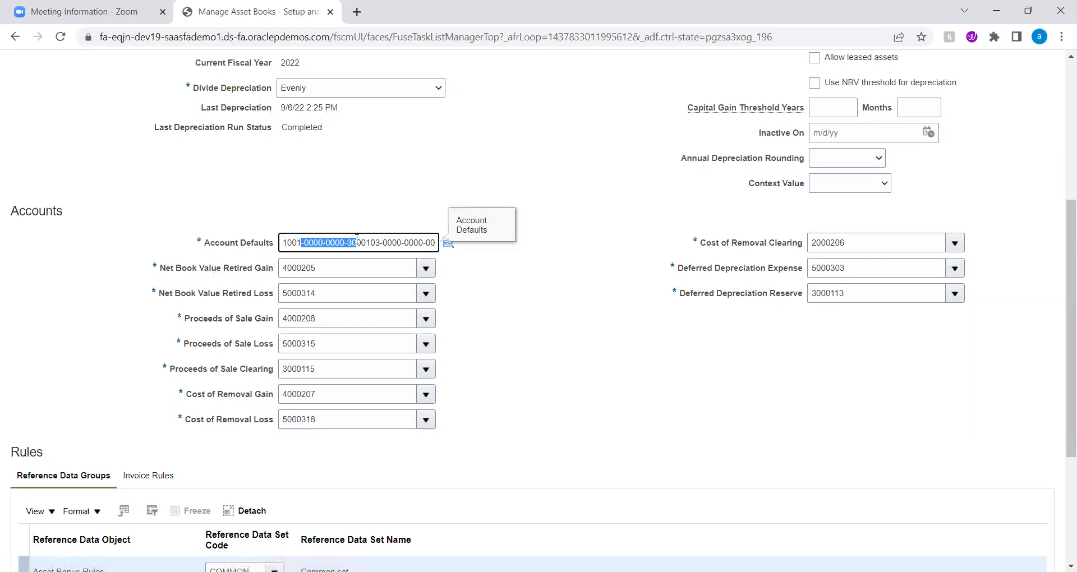
{"action": "double_click", "coordinate": [293, 268]}
{"action": "left_click", "coordinate": [585, 275]}
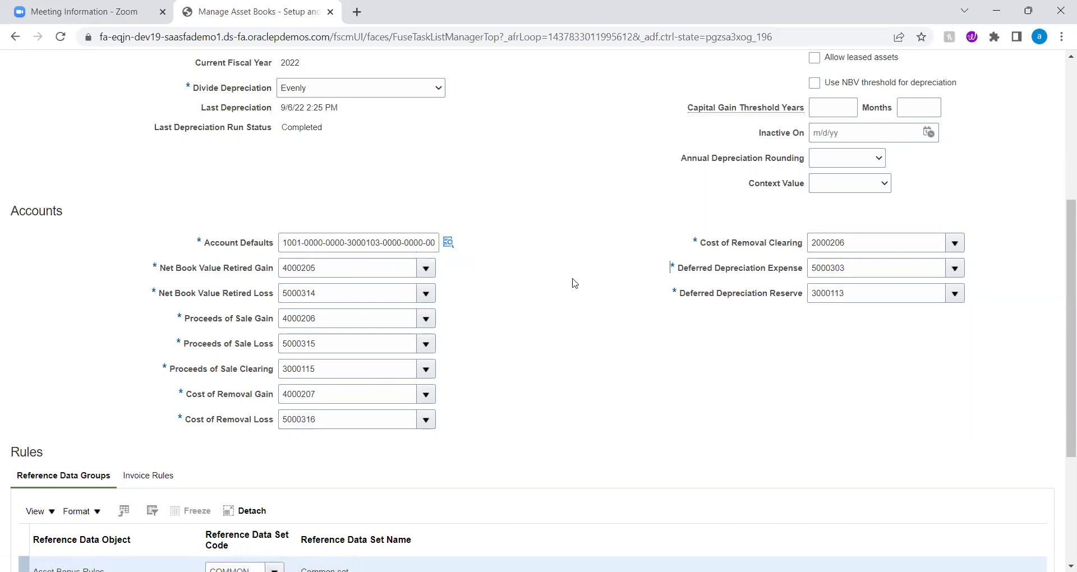
- Recheck the book name and compare the Net Book Value Retired Gain account with the Account Defaults combination
{"action": "scroll", "coordinate": [517, 251], "scroll_direction": "up", "scroll_amount": 5}
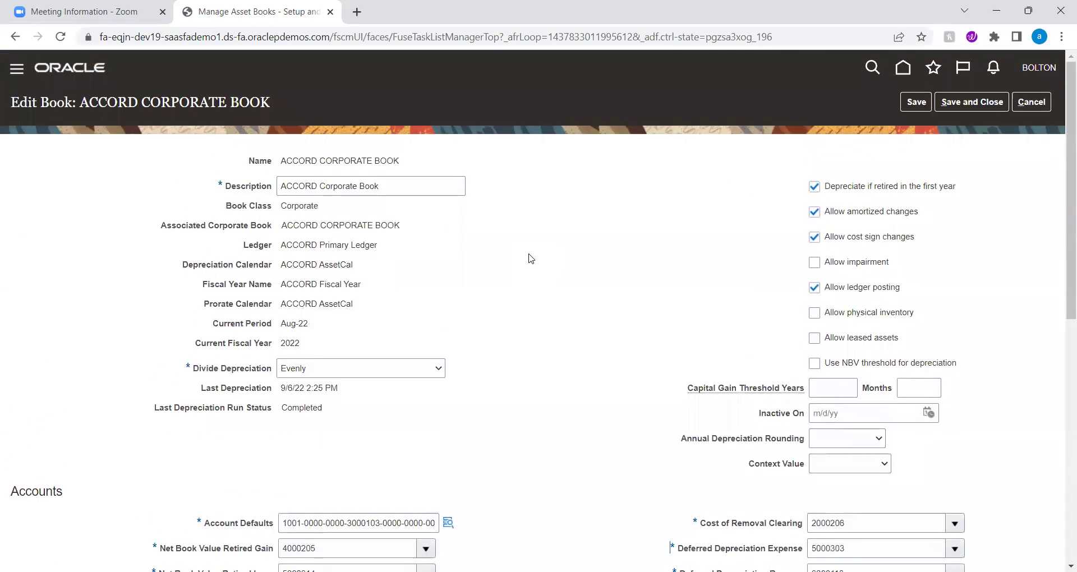
{"action": "left_click_drag", "start_coordinate": [288, 160], "coordinate": [399, 161]}
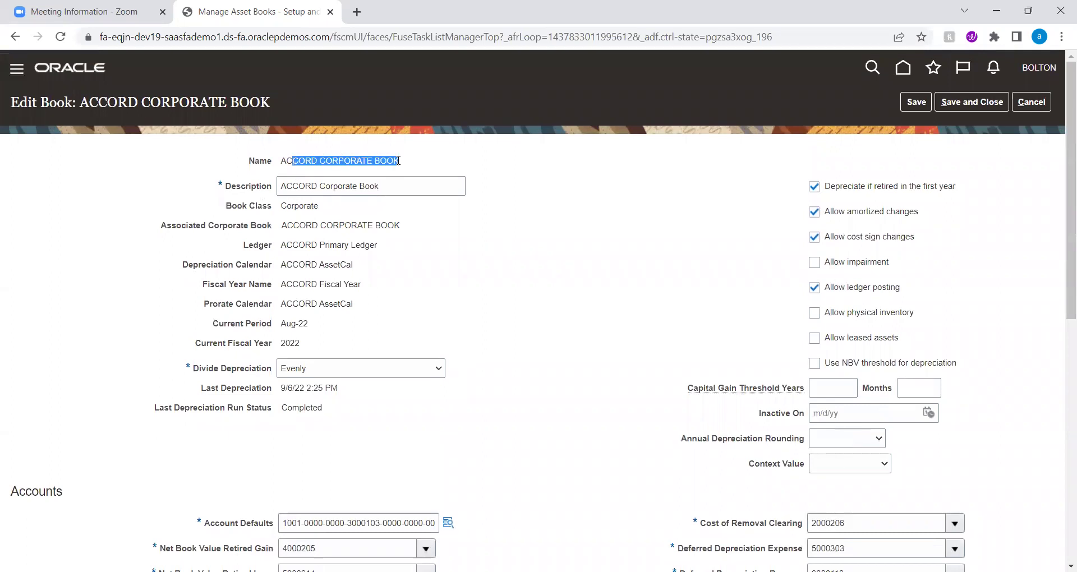
{"action": "left_click", "coordinate": [567, 330]}
{"action": "scroll", "coordinate": [567, 336], "scroll_direction": "down", "scroll_amount": 6}
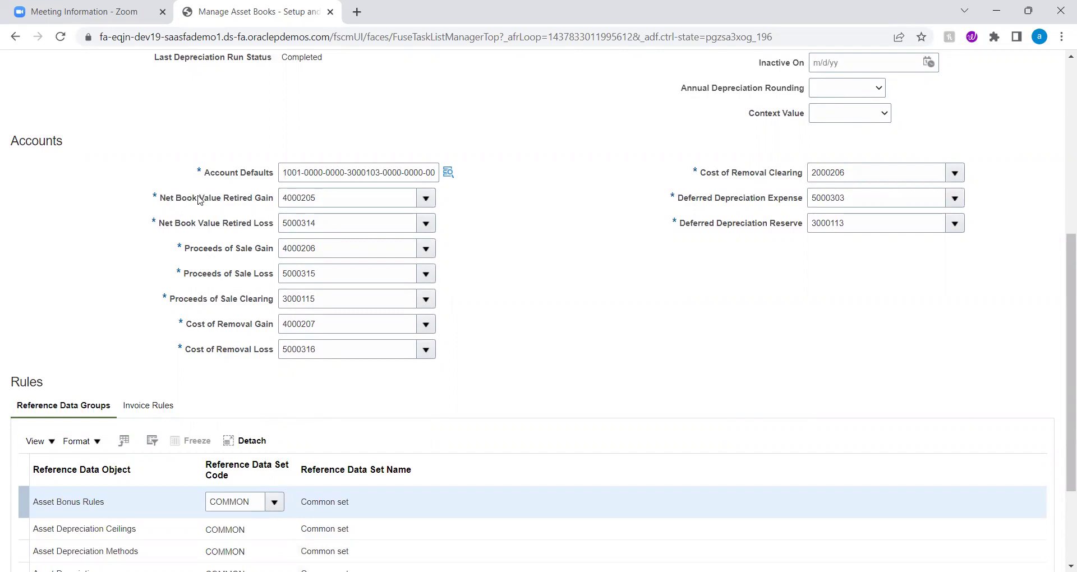
{"action": "left_click_drag", "start_coordinate": [171, 201], "coordinate": [222, 202]}
{"action": "left_click", "coordinate": [234, 203]}
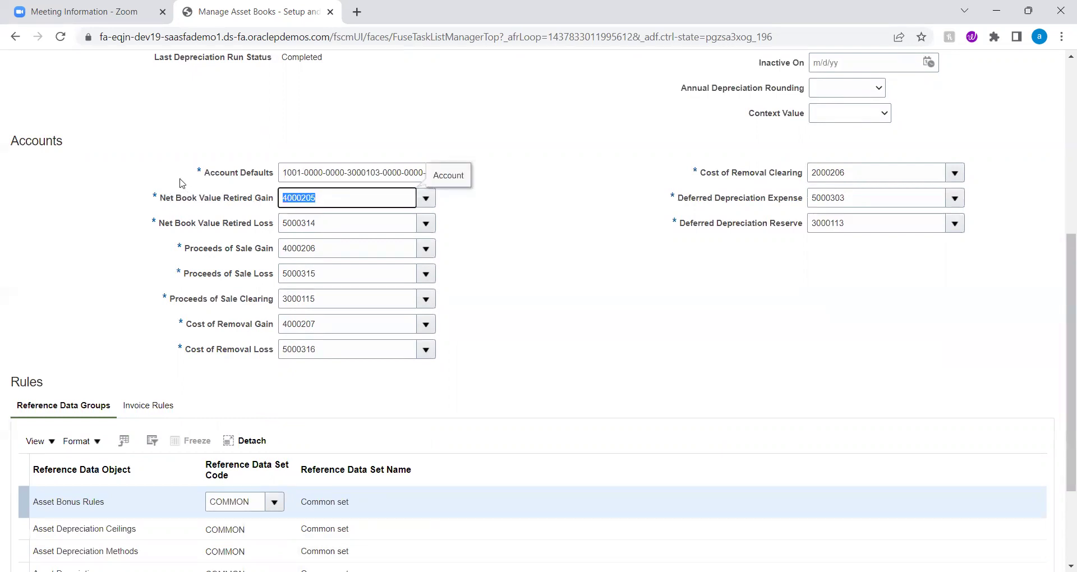
{"action": "left_click", "coordinate": [164, 179]}
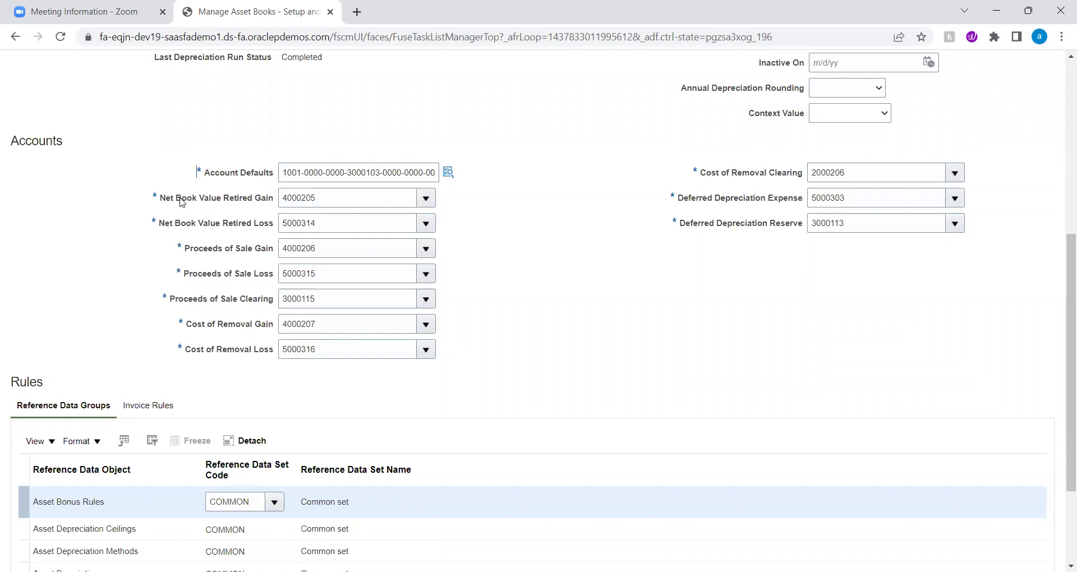
{"action": "left_click_drag", "start_coordinate": [175, 199], "coordinate": [244, 199]}
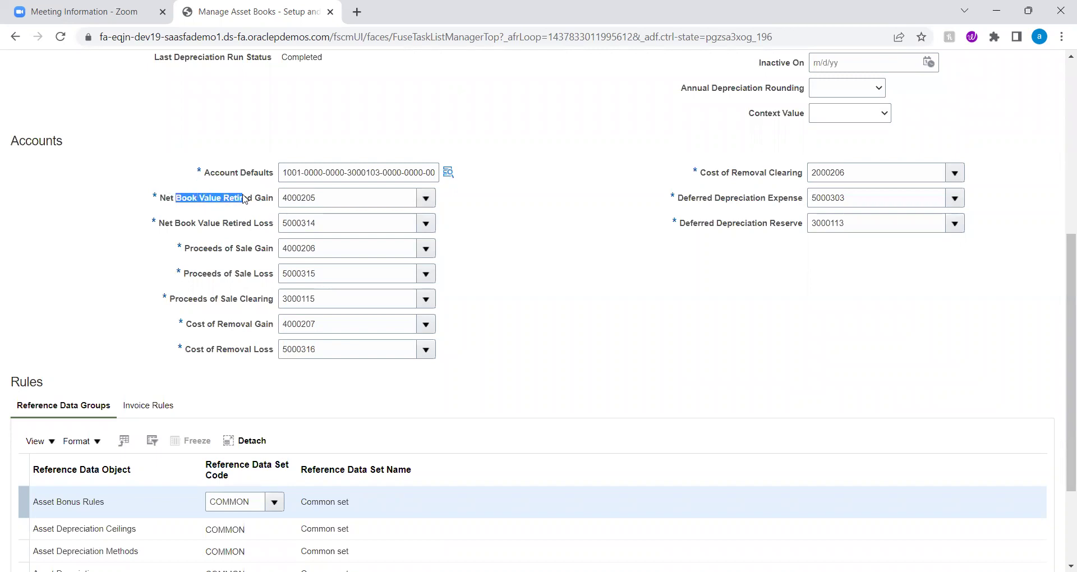
{"action": "double_click", "coordinate": [290, 199]}
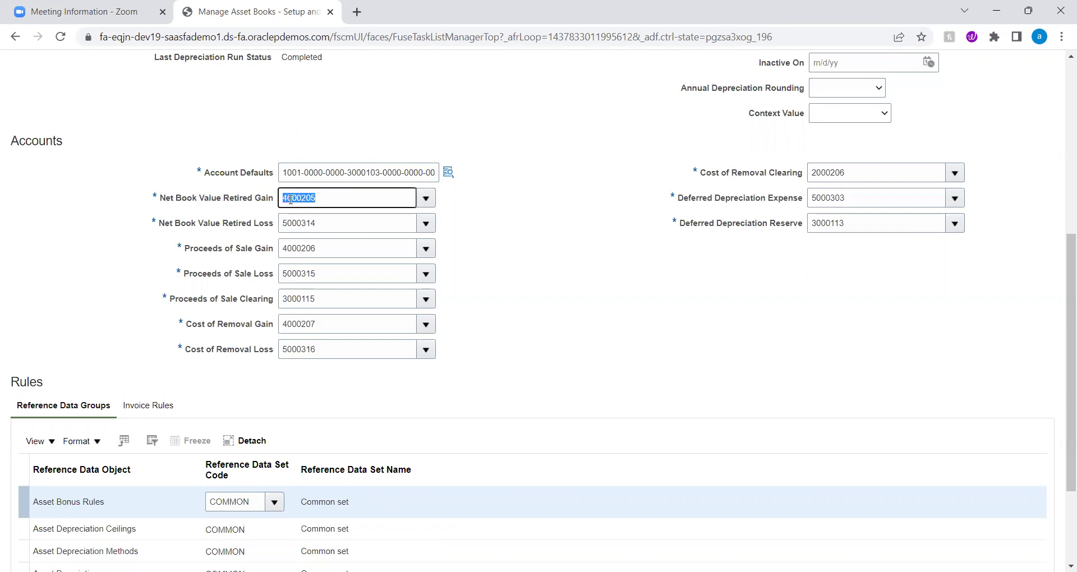
{"action": "left_click_drag", "start_coordinate": [286, 172], "coordinate": [394, 166]}
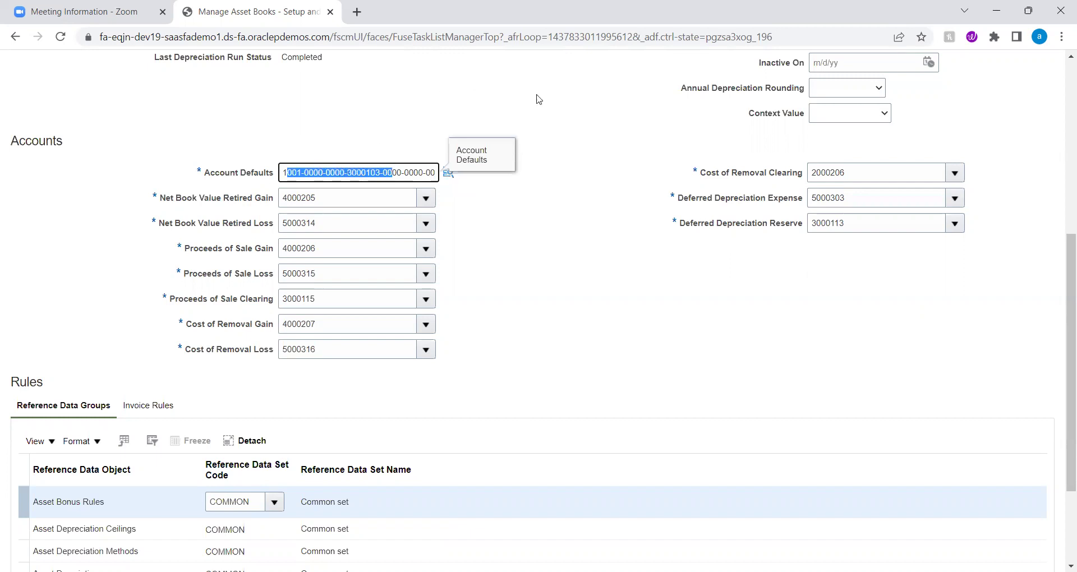
{"action": "left_click", "coordinate": [535, 238]}
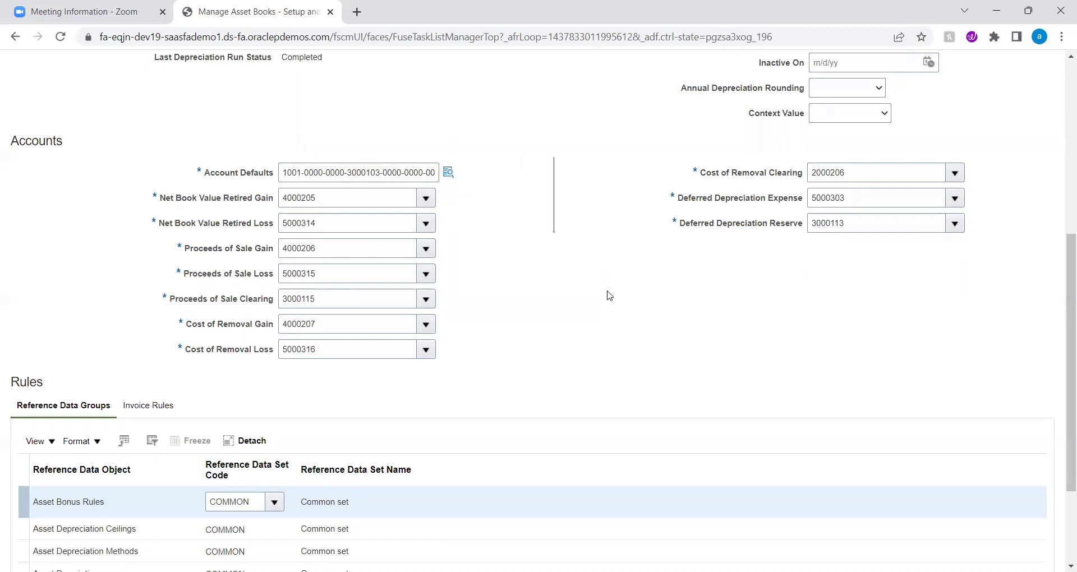
- Review the reference data set assignments in the book's Rules section, including the set for Asset Bonus Rules
{"action": "scroll", "coordinate": [558, 233], "scroll_direction": "down", "scroll_amount": 2}
{"action": "scroll", "coordinate": [549, 233], "scroll_direction": "down", "scroll_amount": 1}
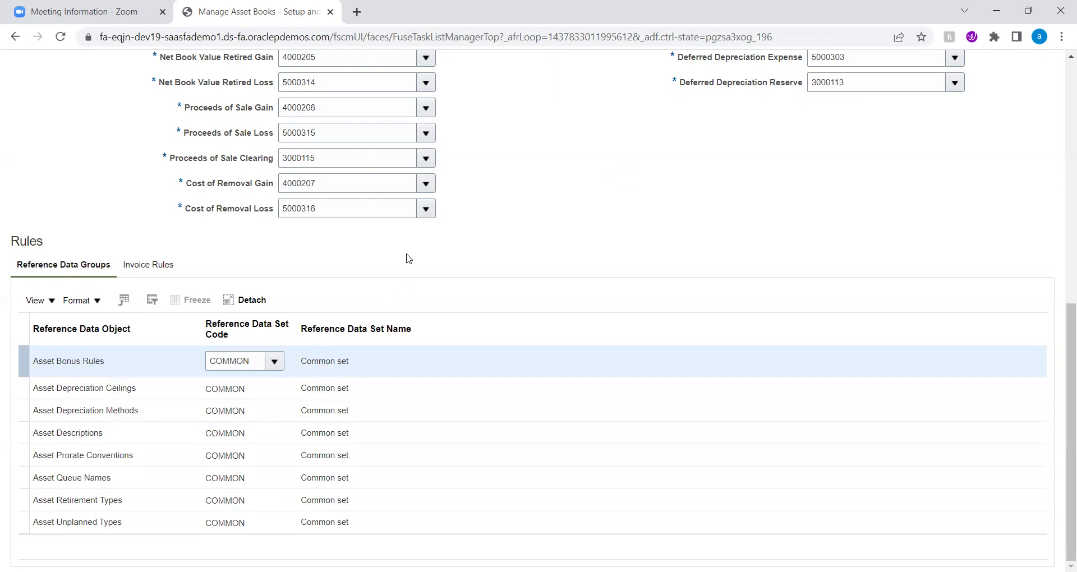
{"action": "double_click", "coordinate": [323, 361]}
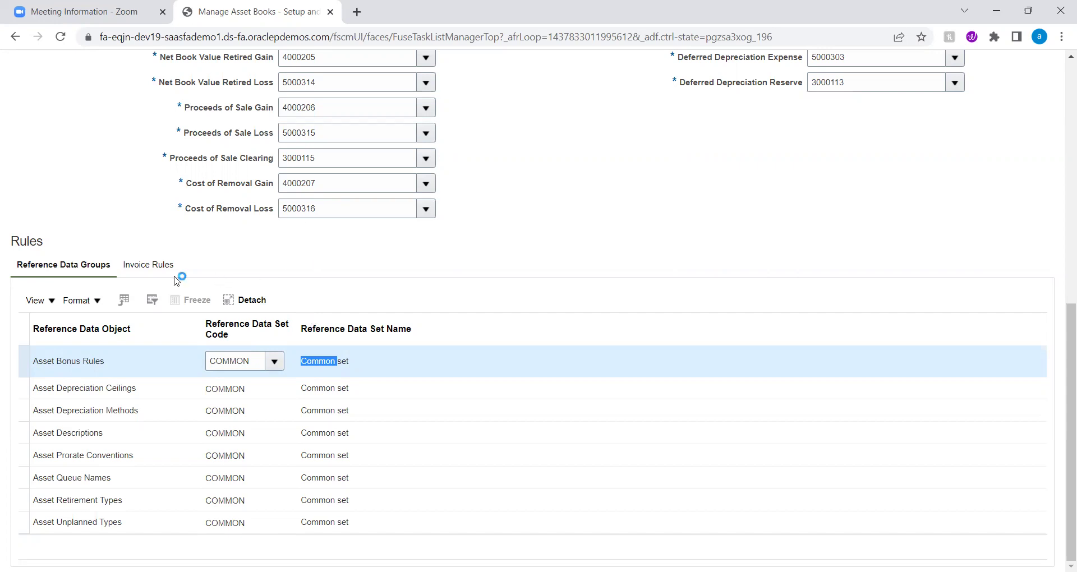
- Review the set choices for Asset Bonus Rules and the Invoice Rules options, and leave the ACCORD Corporate Book without saving
{"action": "left_click", "coordinate": [273, 364]}
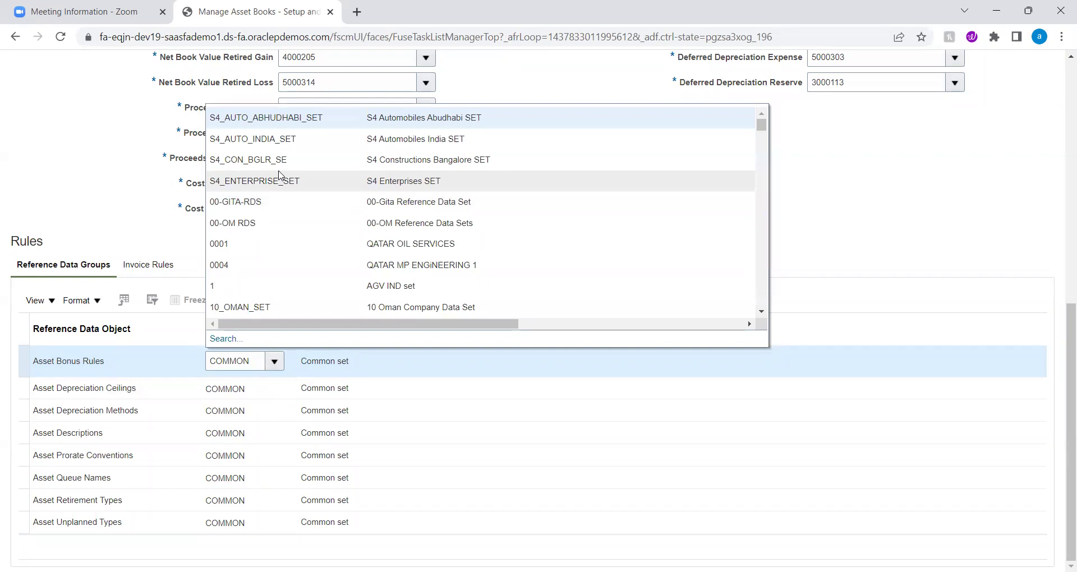
{"action": "left_click", "coordinate": [844, 230]}
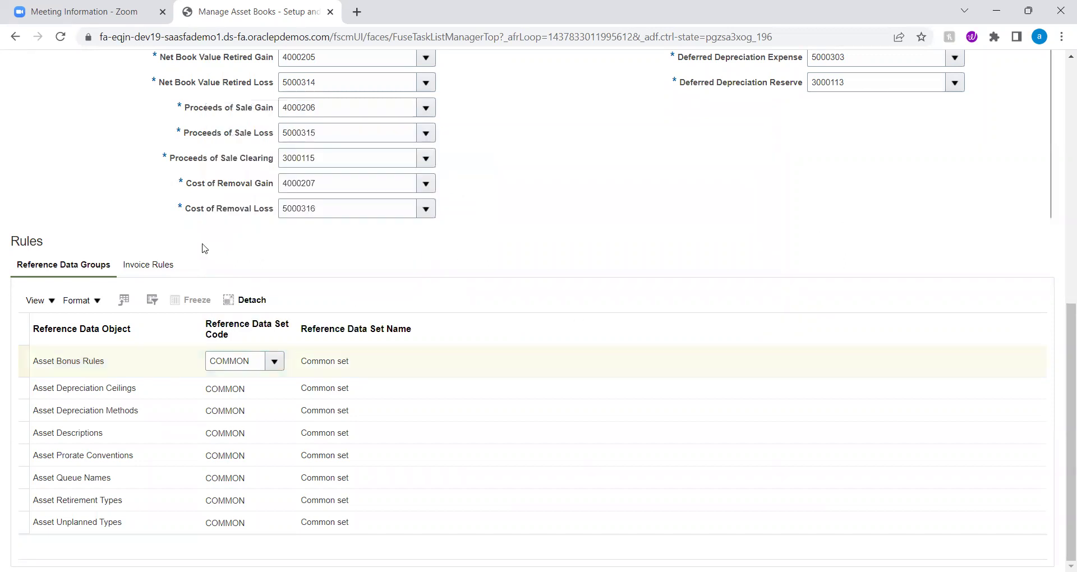
{"action": "left_click", "coordinate": [165, 269]}
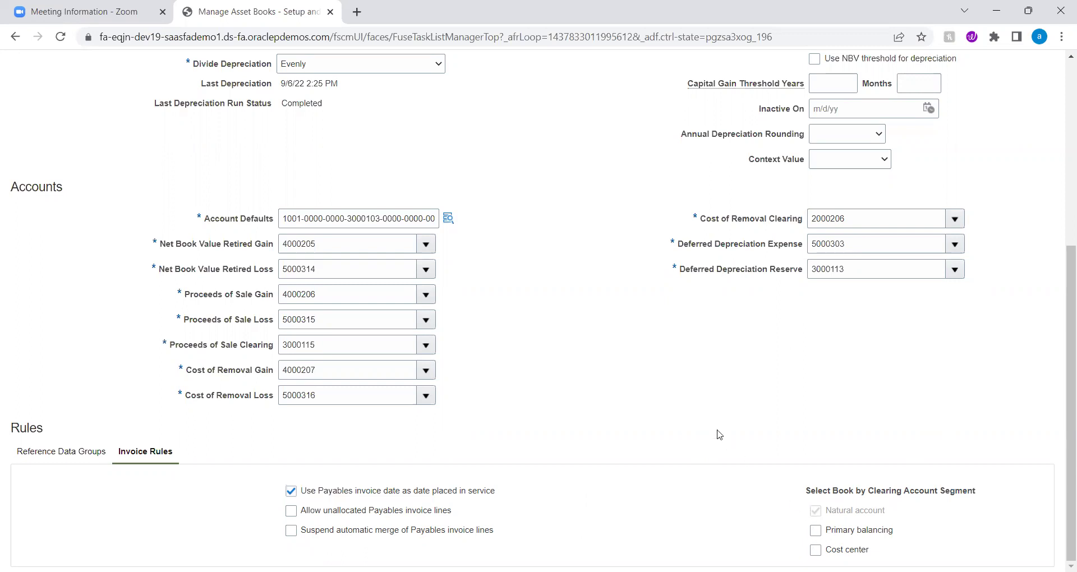
{"action": "scroll", "coordinate": [762, 381], "scroll_direction": "up", "scroll_amount": 5}
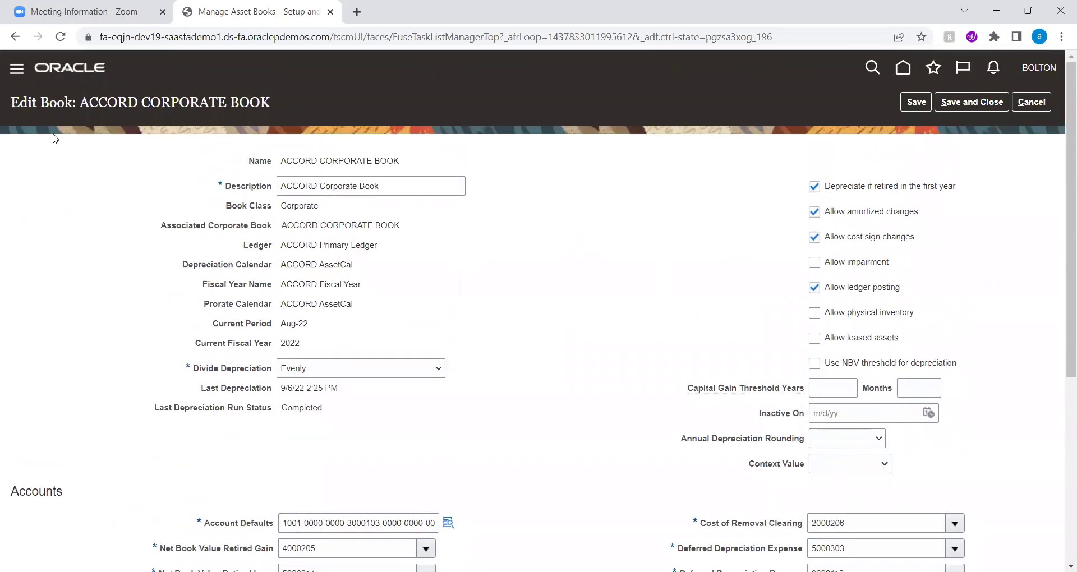
{"action": "left_click_drag", "start_coordinate": [108, 103], "coordinate": [184, 108]}
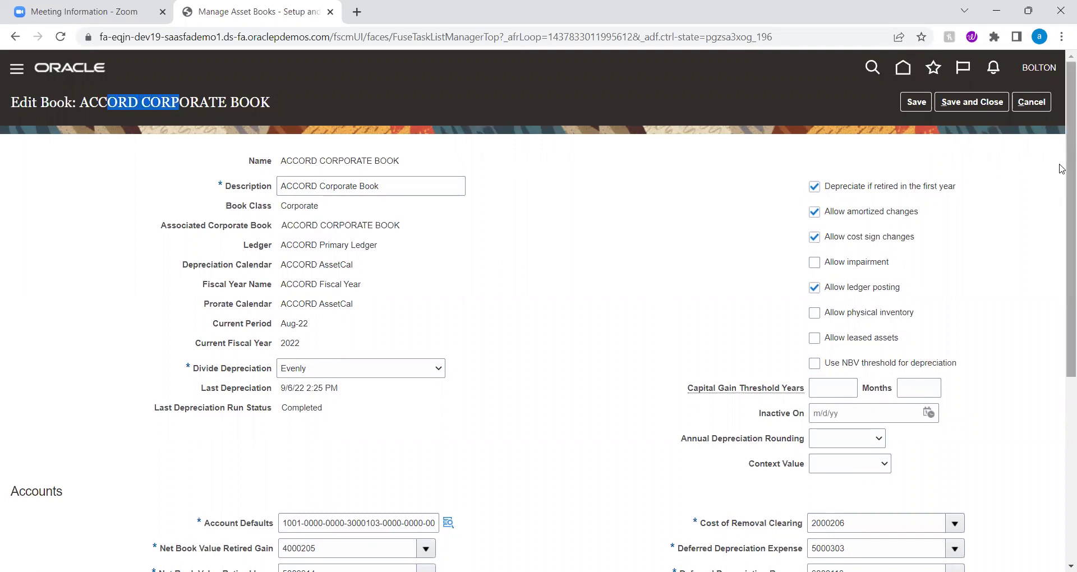
{"action": "left_click", "coordinate": [1031, 102]}
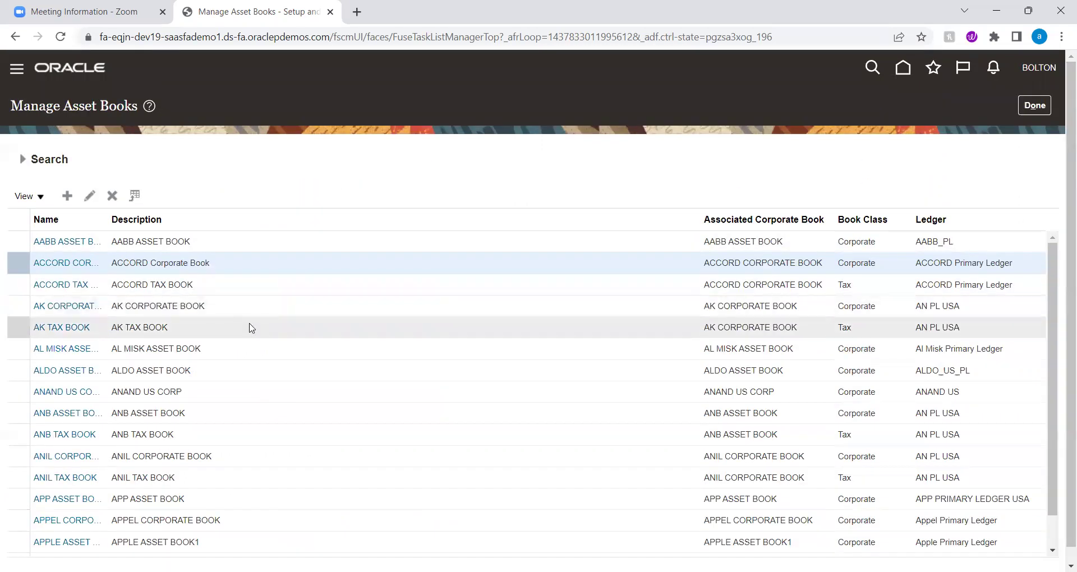
- Open the ACCORD Tax Book for editing and review its book class, description, associated corporate book, calendars and fiscal year
{"action": "left_click", "coordinate": [389, 287]}
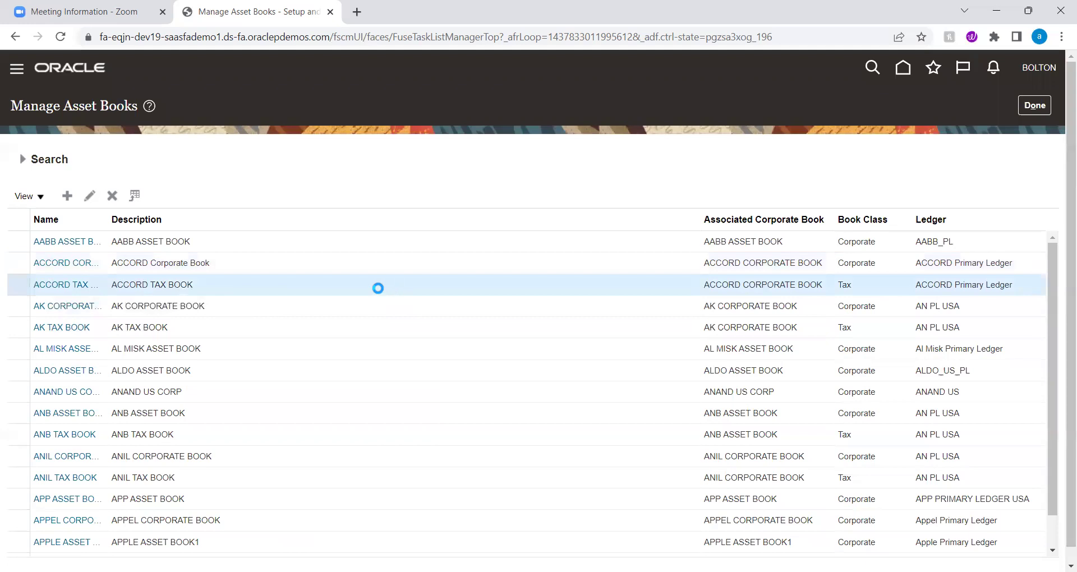
{"action": "left_click", "coordinate": [89, 196]}
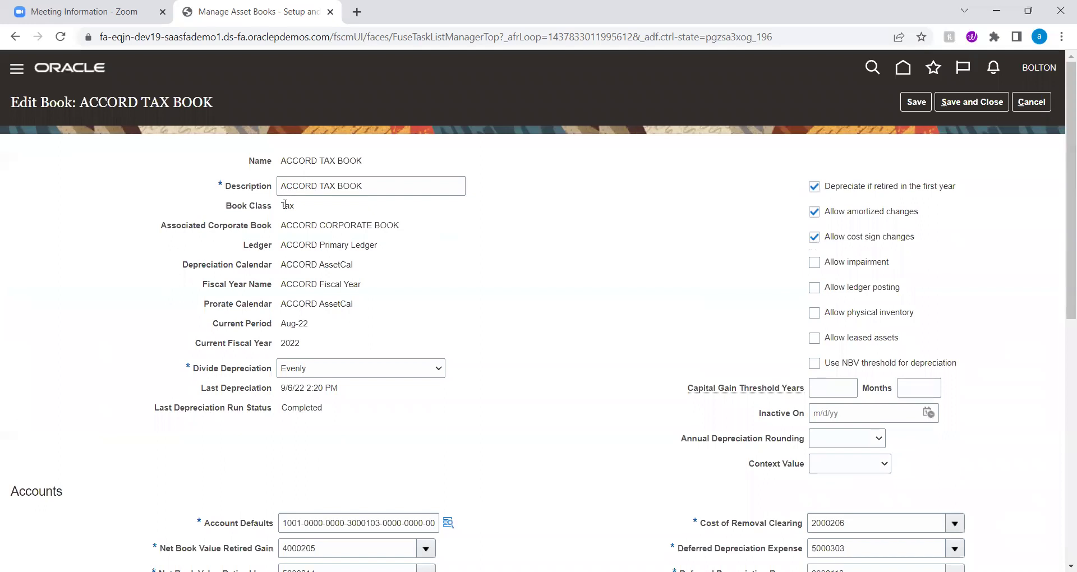
{"action": "double_click", "coordinate": [284, 207]}
{"action": "left_click_drag", "start_coordinate": [285, 185], "coordinate": [393, 184]}
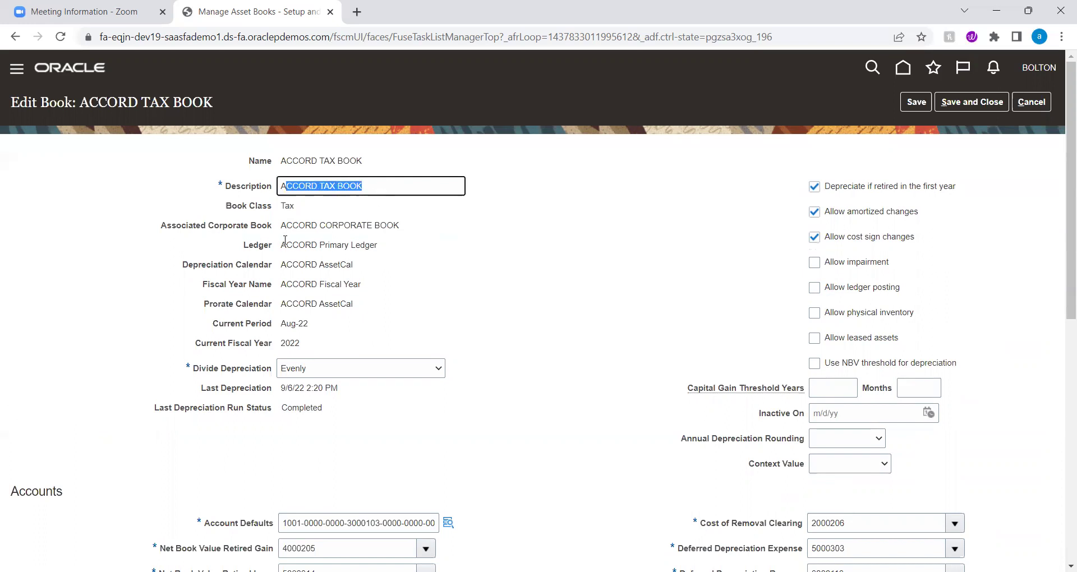
{"action": "left_click_drag", "start_coordinate": [298, 225], "coordinate": [413, 232]}
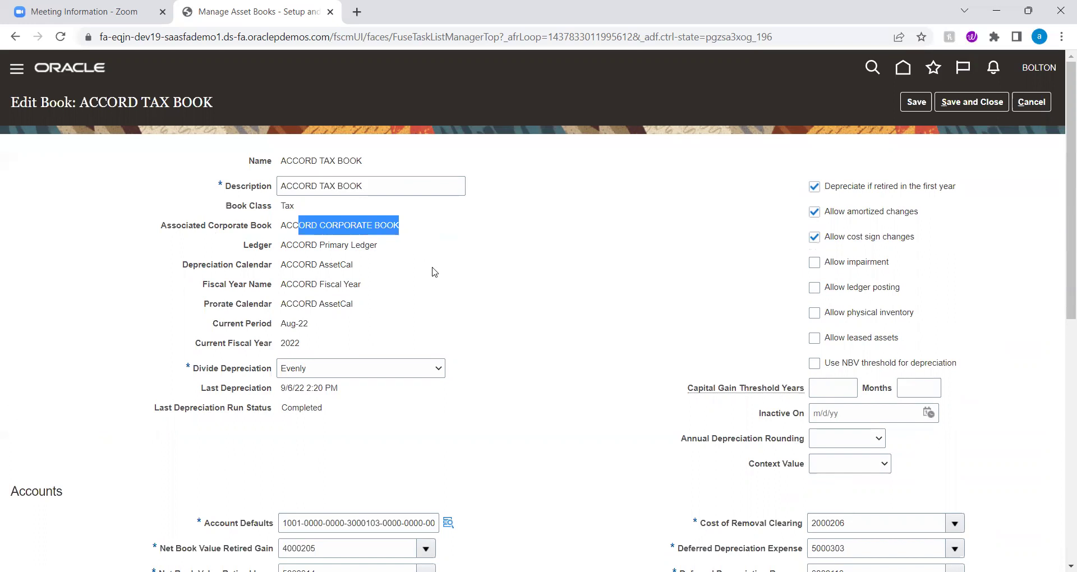
{"action": "left_click_drag", "start_coordinate": [318, 245], "coordinate": [342, 307]}
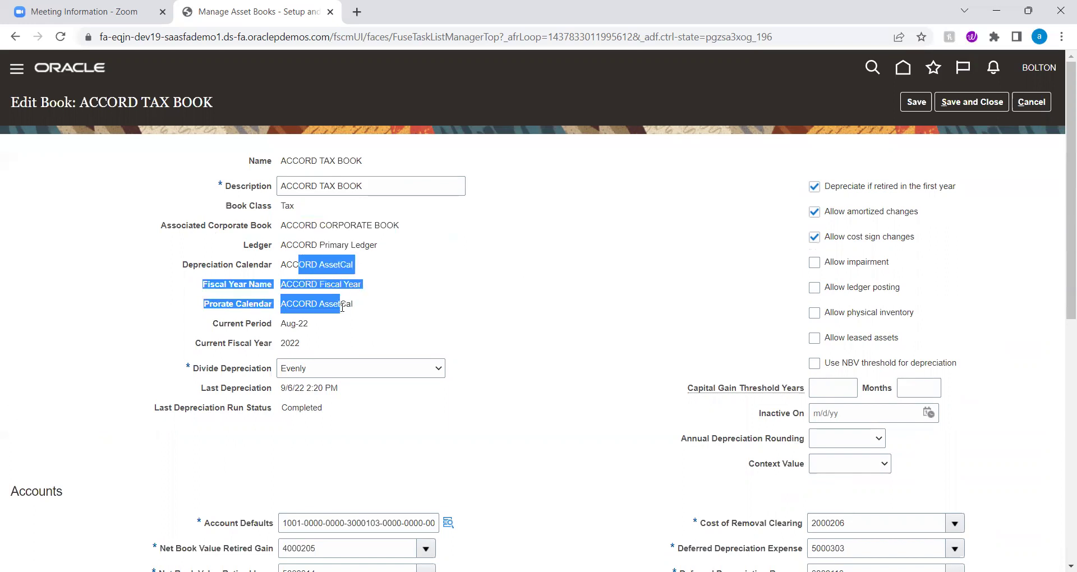
{"action": "left_click", "coordinate": [464, 311]}
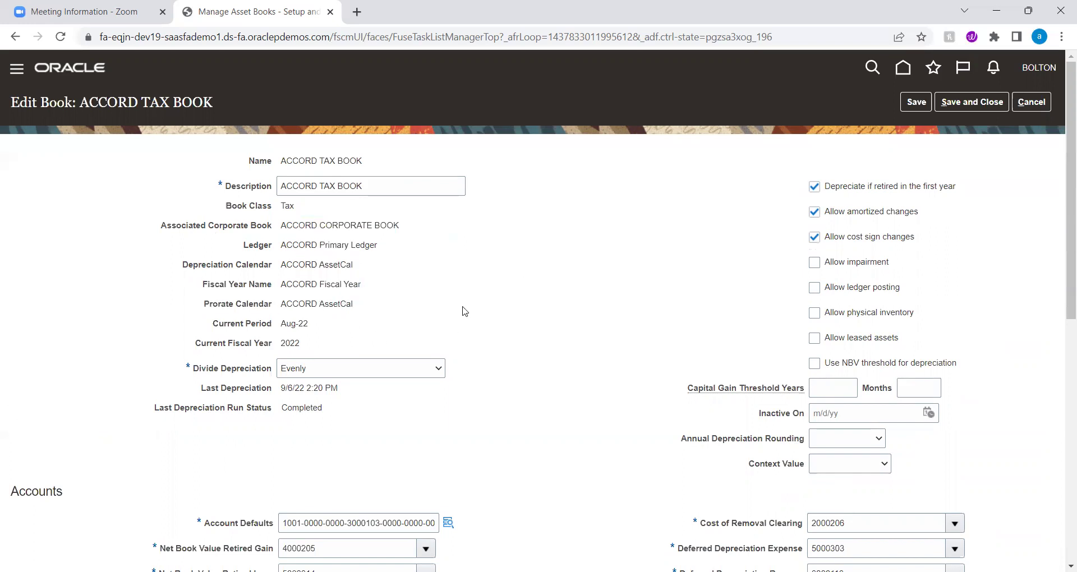
- Look through the tax book's Accounts and Rules sections and leave the book without saving
{"action": "scroll", "coordinate": [465, 311], "scroll_direction": "down", "scroll_amount": 4}
{"action": "scroll", "coordinate": [465, 312], "scroll_direction": "up", "scroll_amount": 4}
{"action": "scroll", "coordinate": [585, 281], "scroll_direction": "down", "scroll_amount": 9}
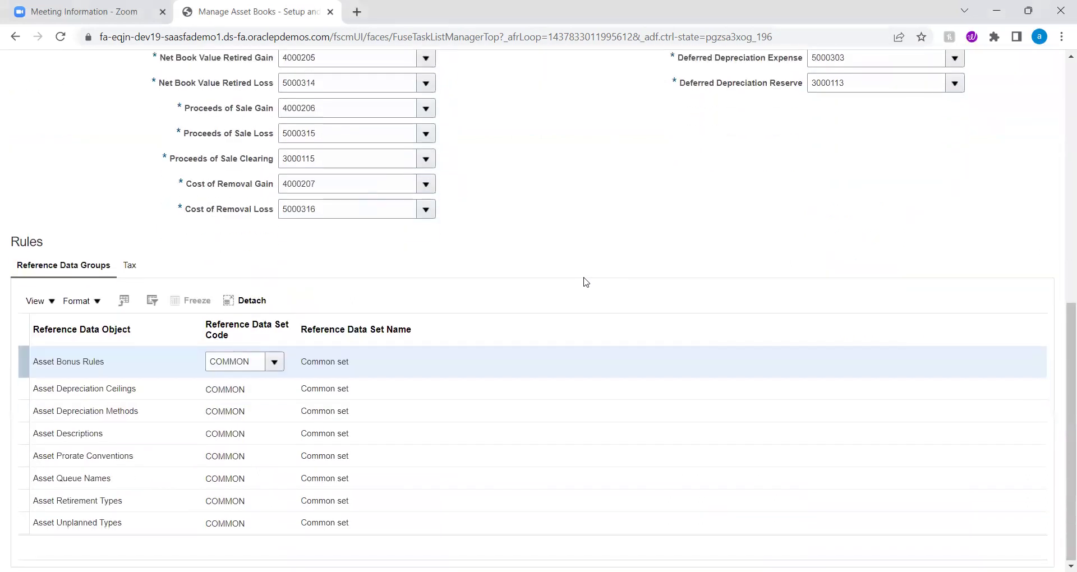
{"action": "scroll", "coordinate": [585, 281], "scroll_direction": "up", "scroll_amount": 9}
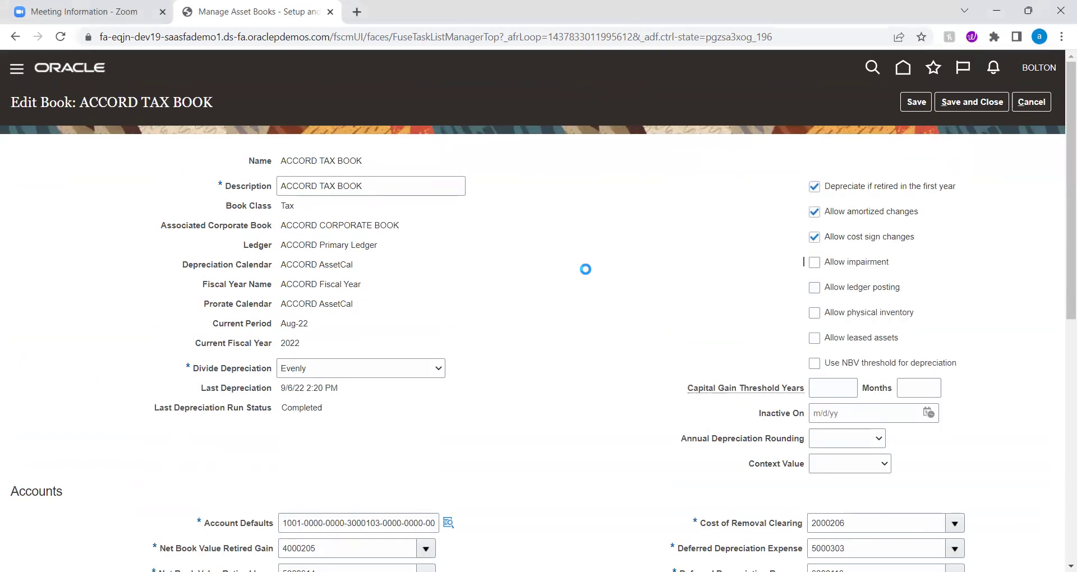
{"action": "left_click", "coordinate": [1045, 108]}
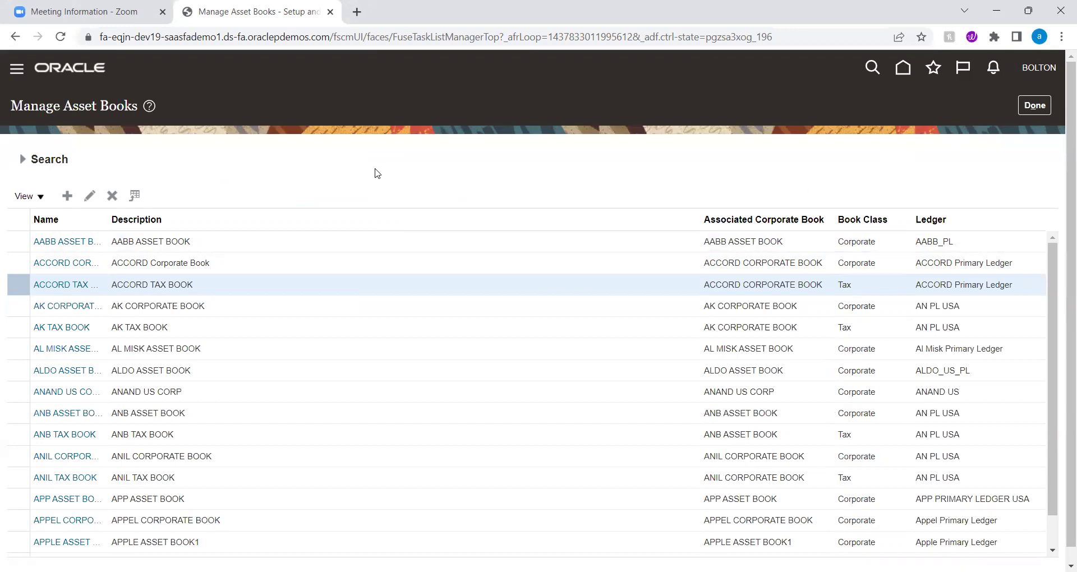
- Compare the AABB Asset Book, ACCORD Corporate Book and ACCORD Tax Book entries, and return to the Trianz Project task list
{"action": "left_click", "coordinate": [205, 242]}
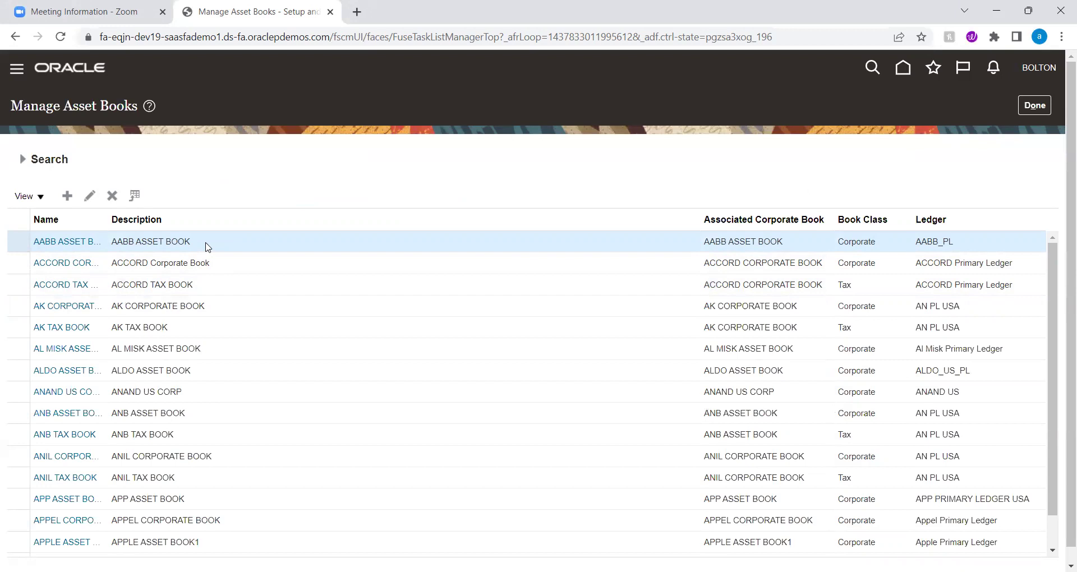
{"action": "left_click", "coordinate": [177, 262]}
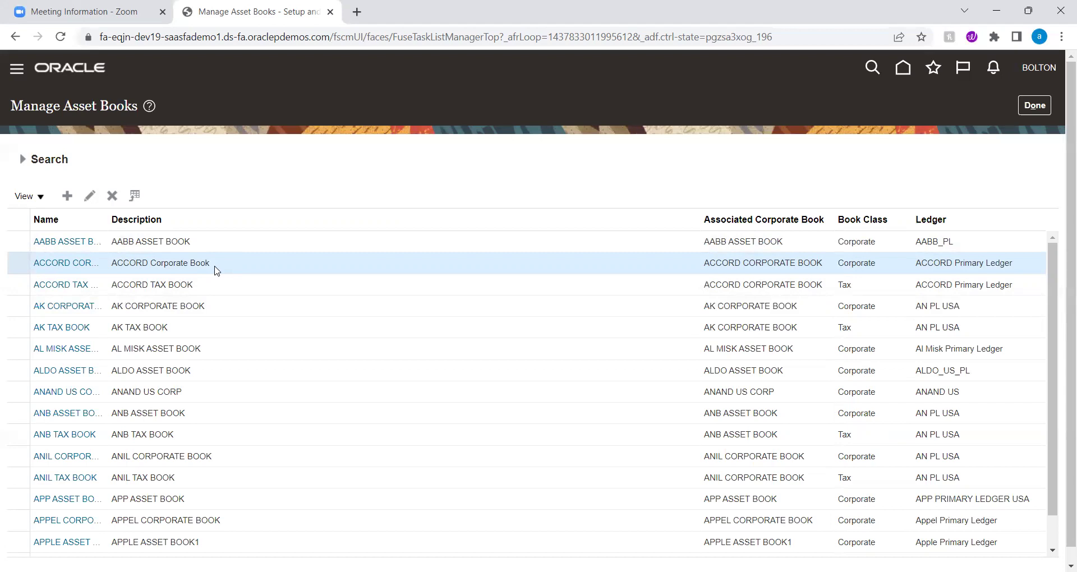
{"action": "left_click", "coordinate": [217, 287]}
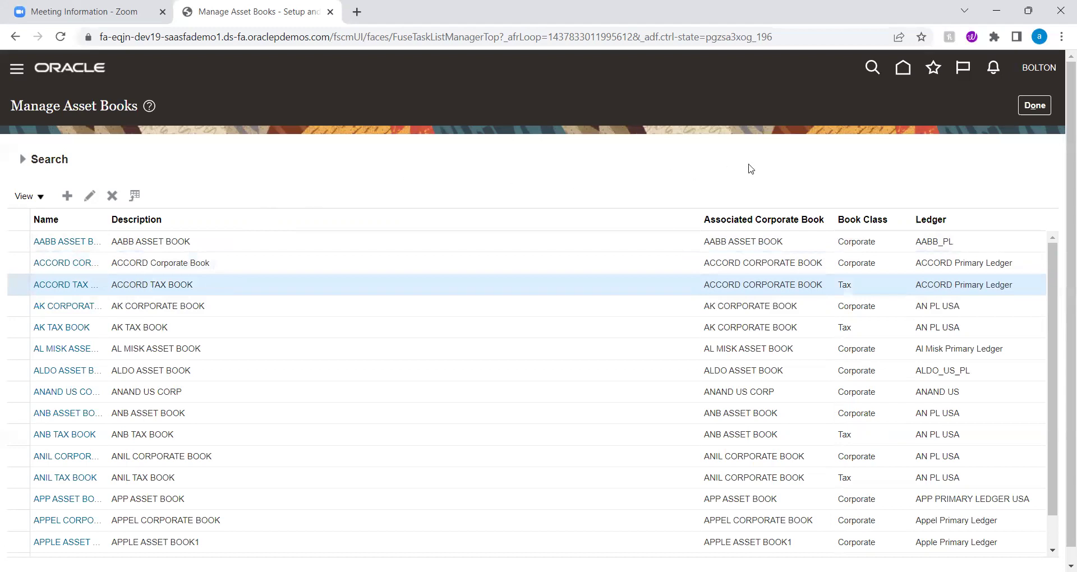
{"action": "left_click", "coordinate": [1035, 110]}
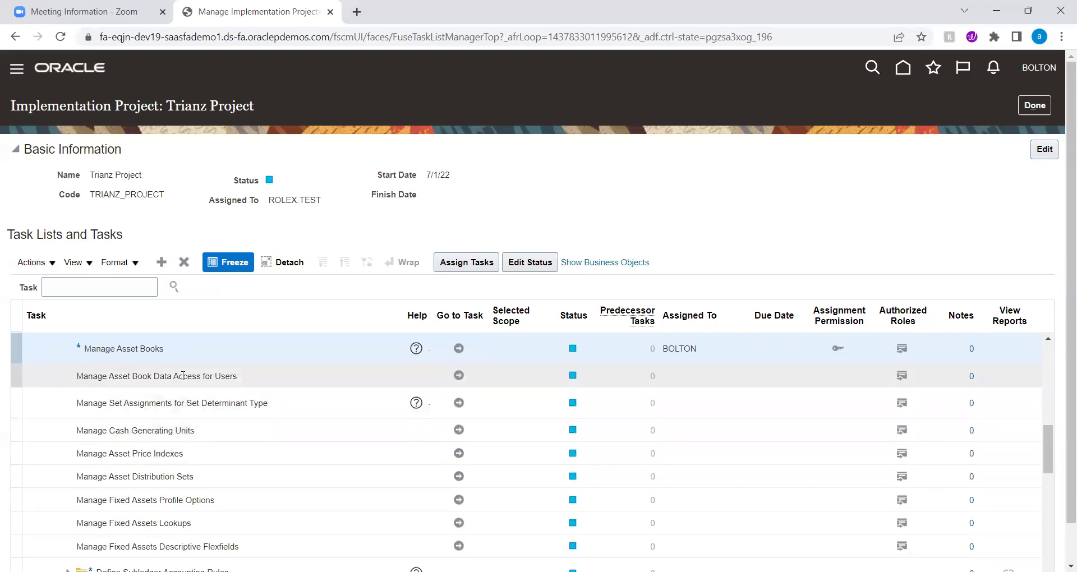
- Open the Manage Asset Categories task from the Fixed Assets tasks and search for all existing categories without filters
{"action": "scroll", "coordinate": [205, 441], "scroll_direction": "up", "scroll_amount": 2}
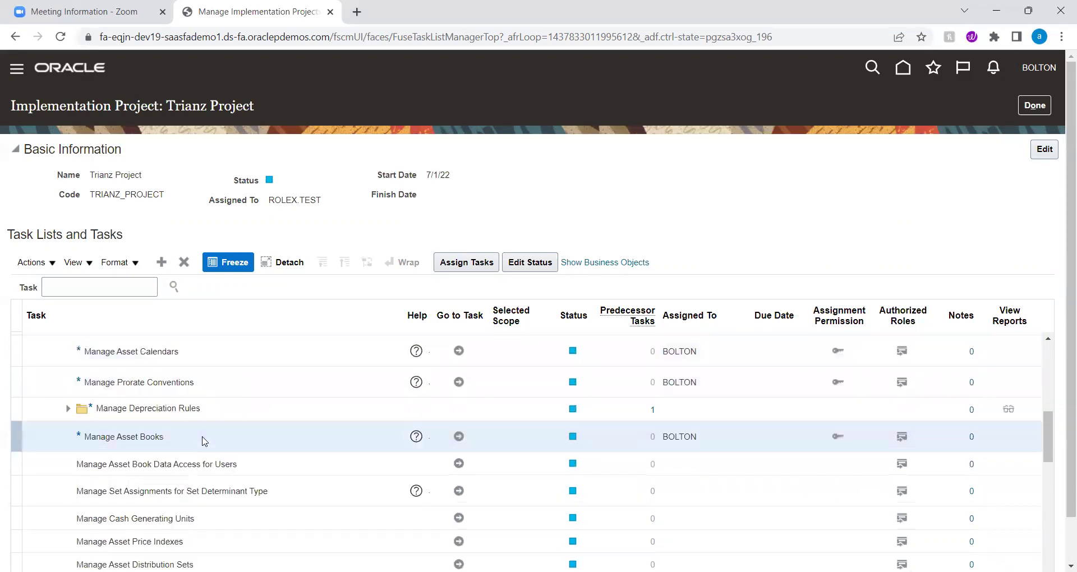
{"action": "scroll", "coordinate": [204, 442], "scroll_direction": "up", "scroll_amount": 6}
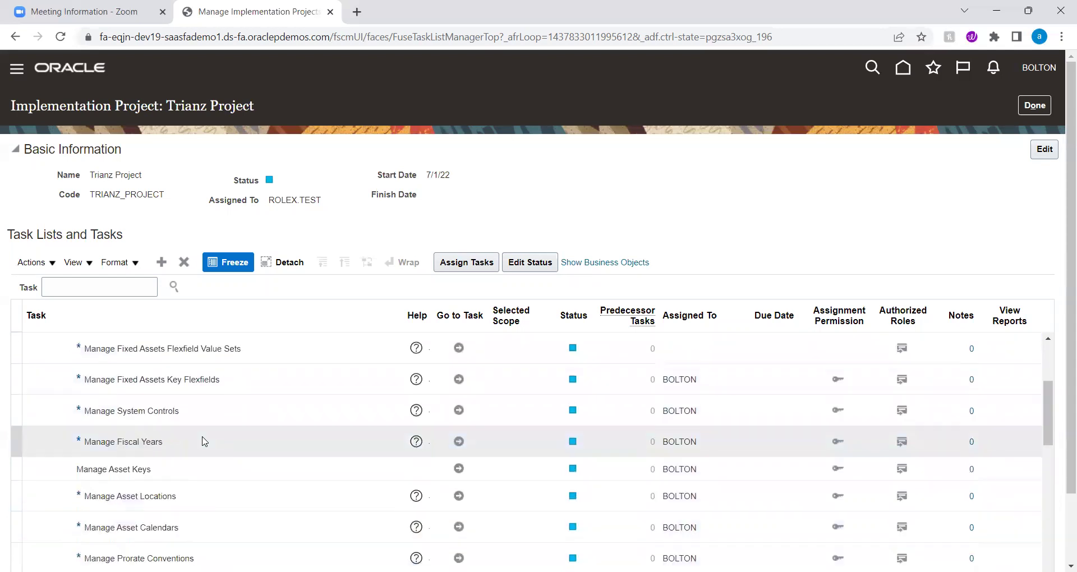
{"action": "scroll", "coordinate": [203, 438], "scroll_direction": "down", "scroll_amount": 8}
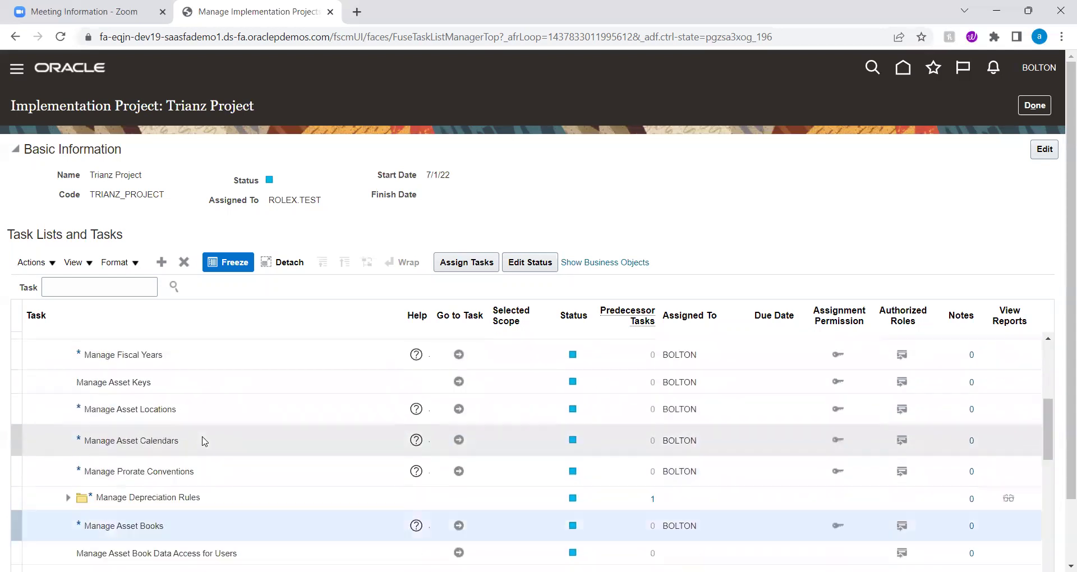
{"action": "scroll", "coordinate": [204, 442], "scroll_direction": "down", "scroll_amount": 2}
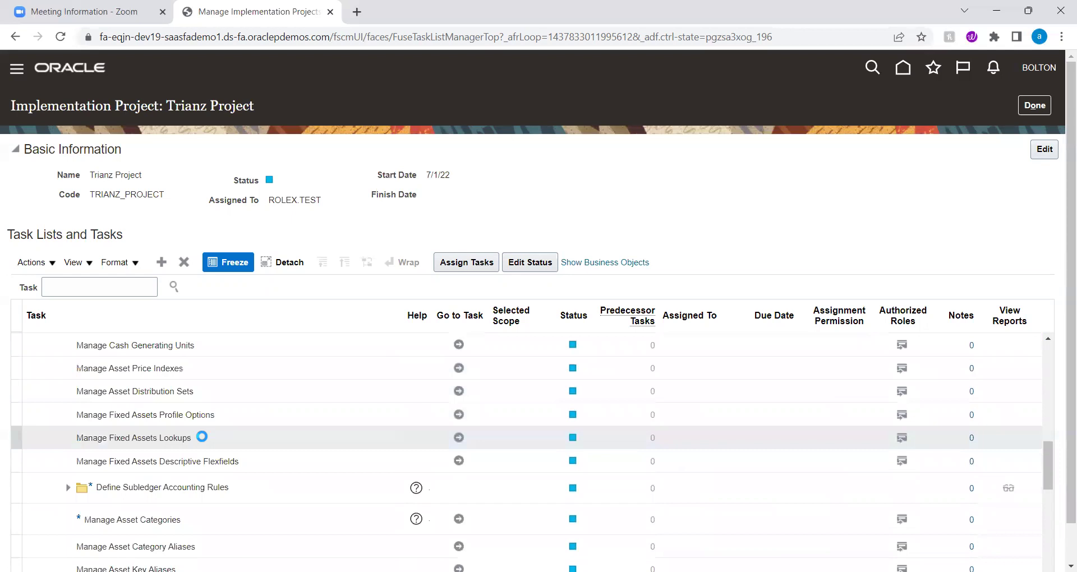
{"action": "scroll", "coordinate": [204, 441], "scroll_direction": "down", "scroll_amount": 2}
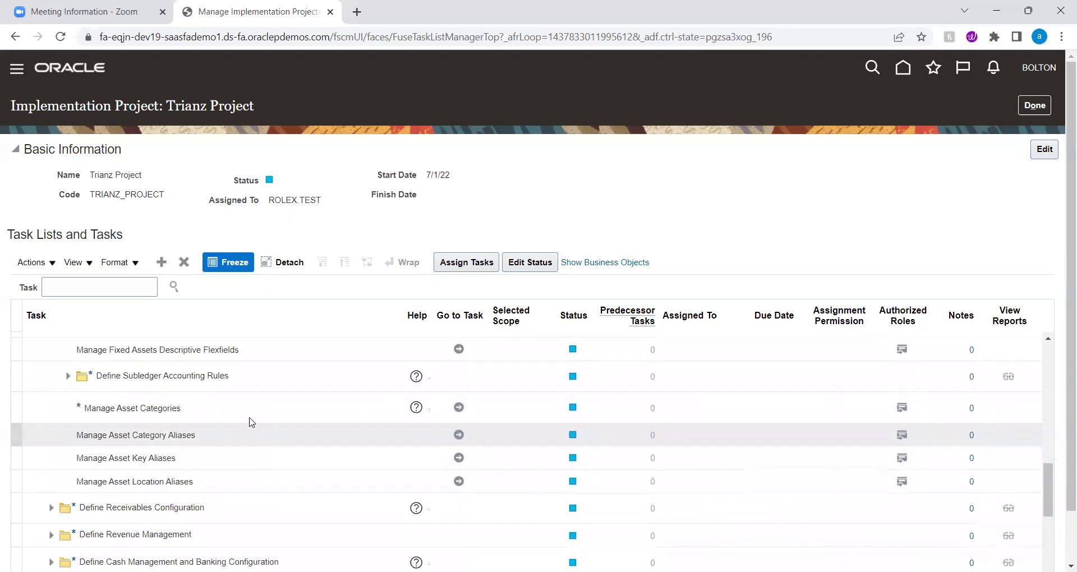
{"action": "left_click", "coordinate": [249, 411]}
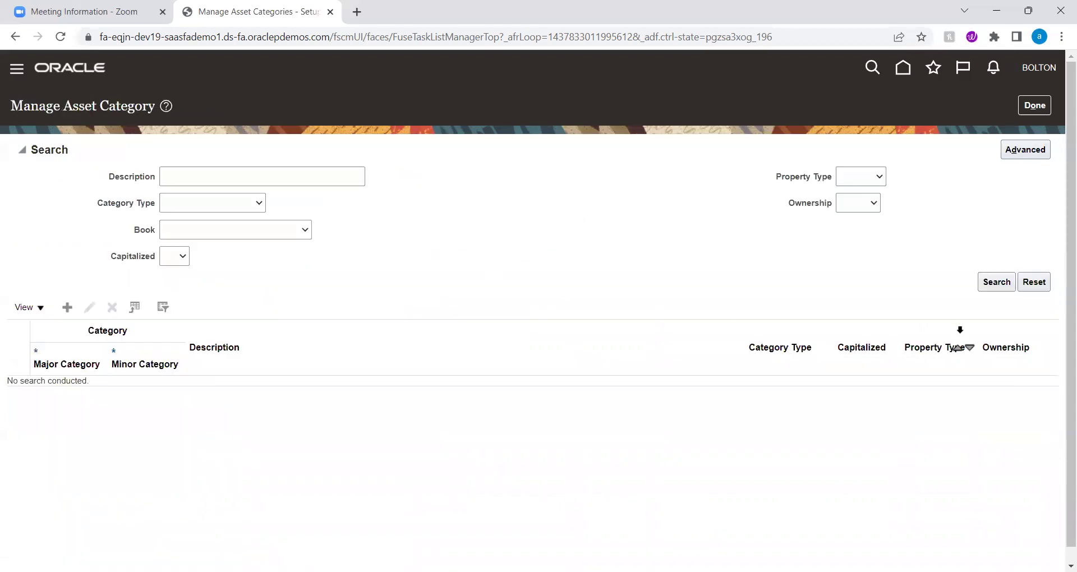
{"action": "left_click", "coordinate": [990, 286]}
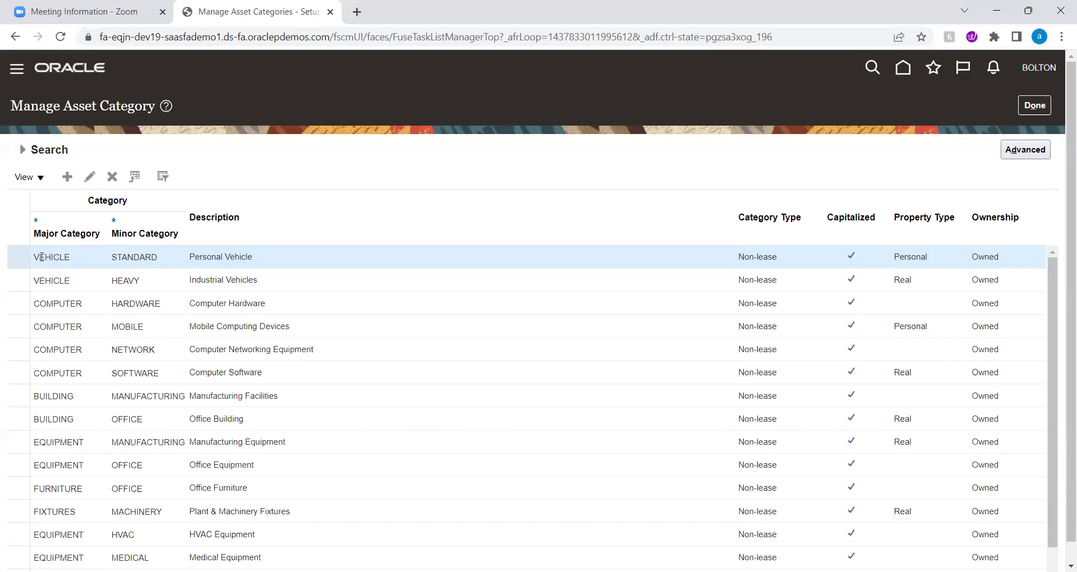
- Create a new asset category with Major Category 100 and Minor Category 101
{"action": "left_click", "coordinate": [67, 177]}
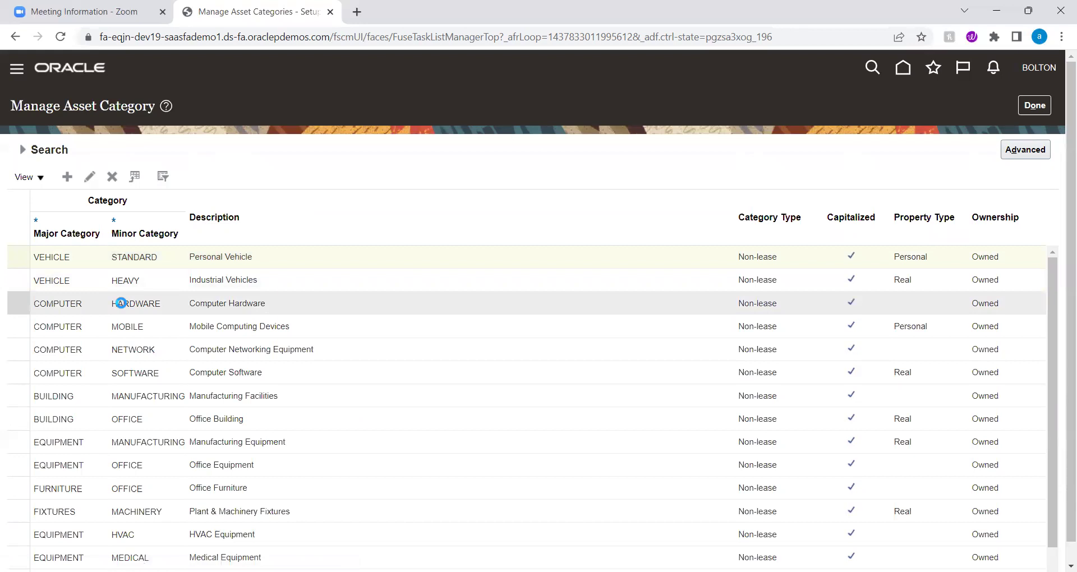
{"action": "left_click", "coordinate": [310, 158]}
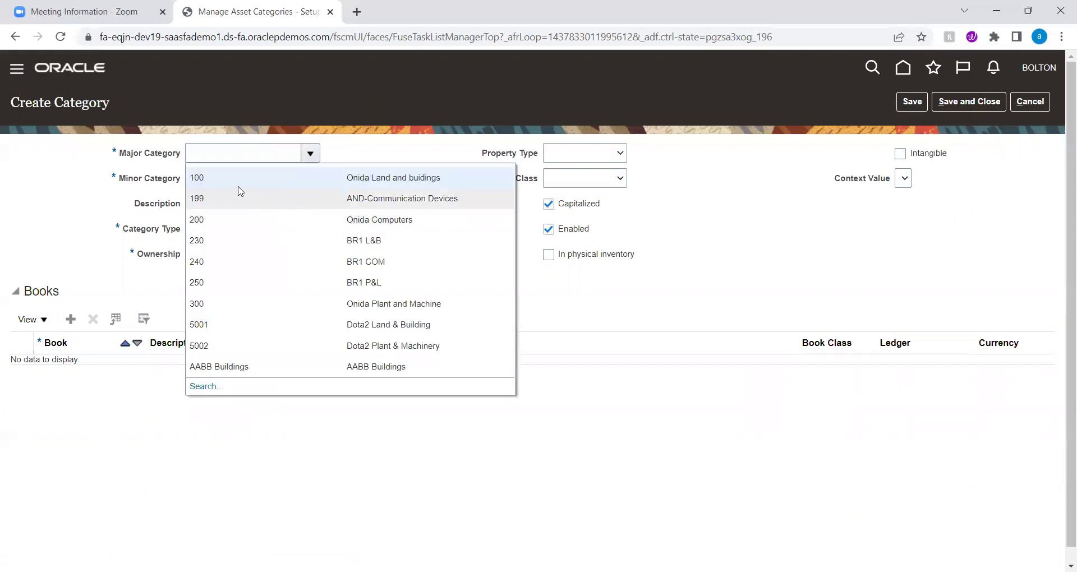
{"action": "left_click", "coordinate": [228, 179]}
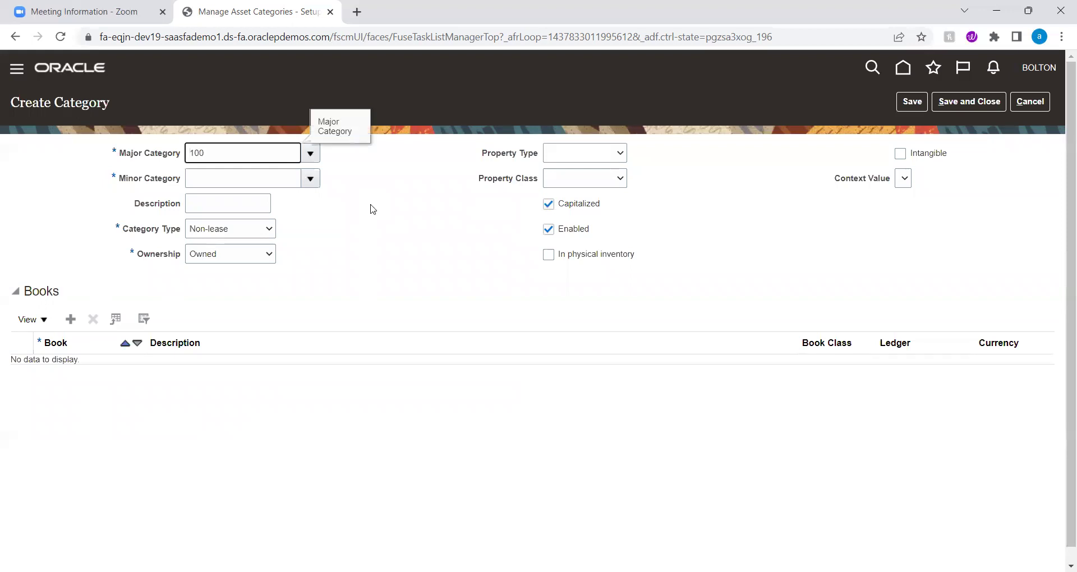
{"action": "left_click", "coordinate": [310, 179]}
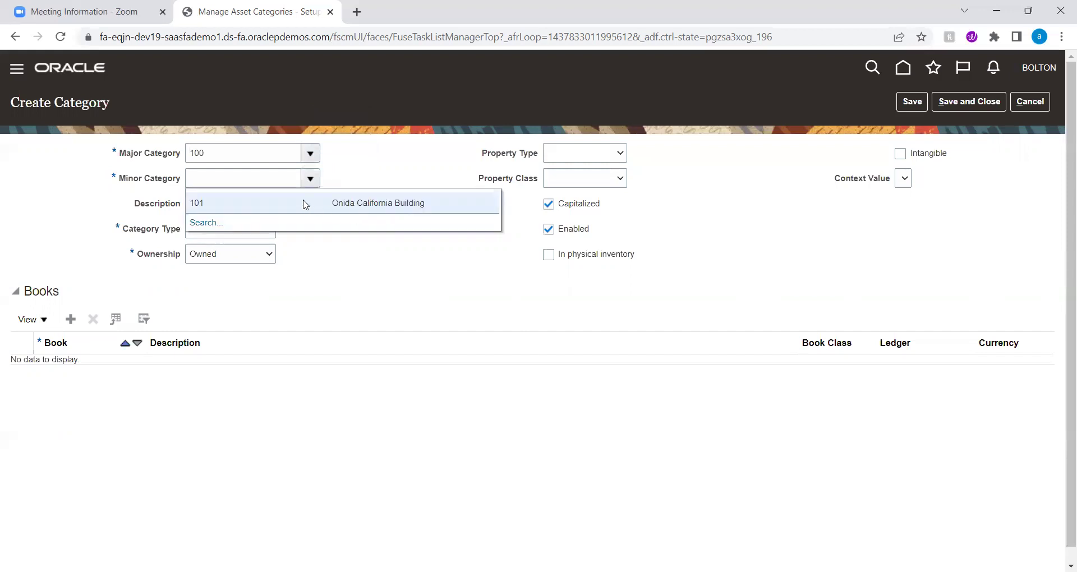
{"action": "left_click", "coordinate": [305, 202]}
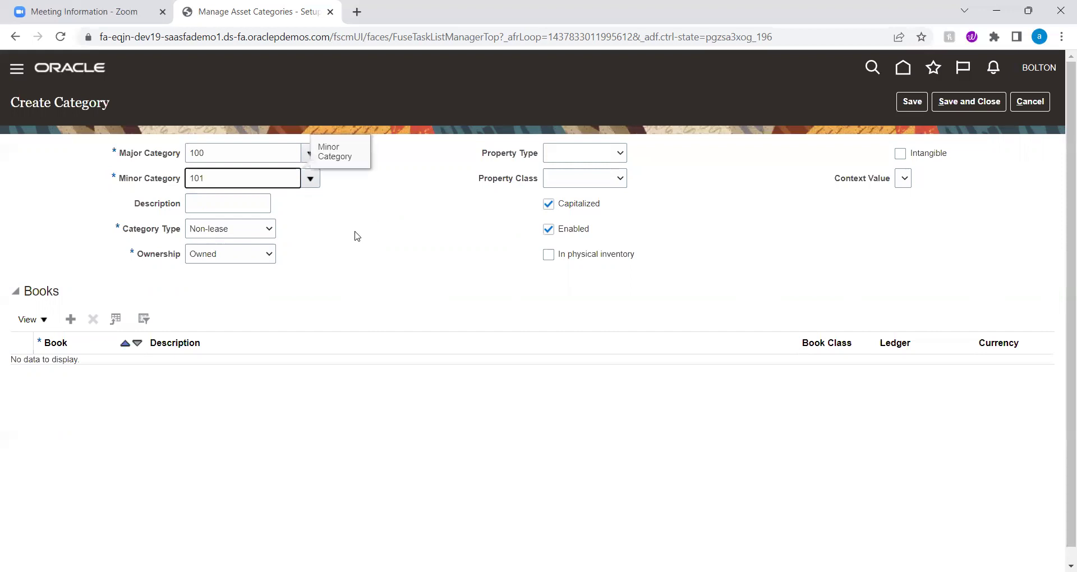
- Review the Category Type and Ownership choices for the new category, keeping Non-lease and Owned
{"action": "left_click", "coordinate": [242, 234]}
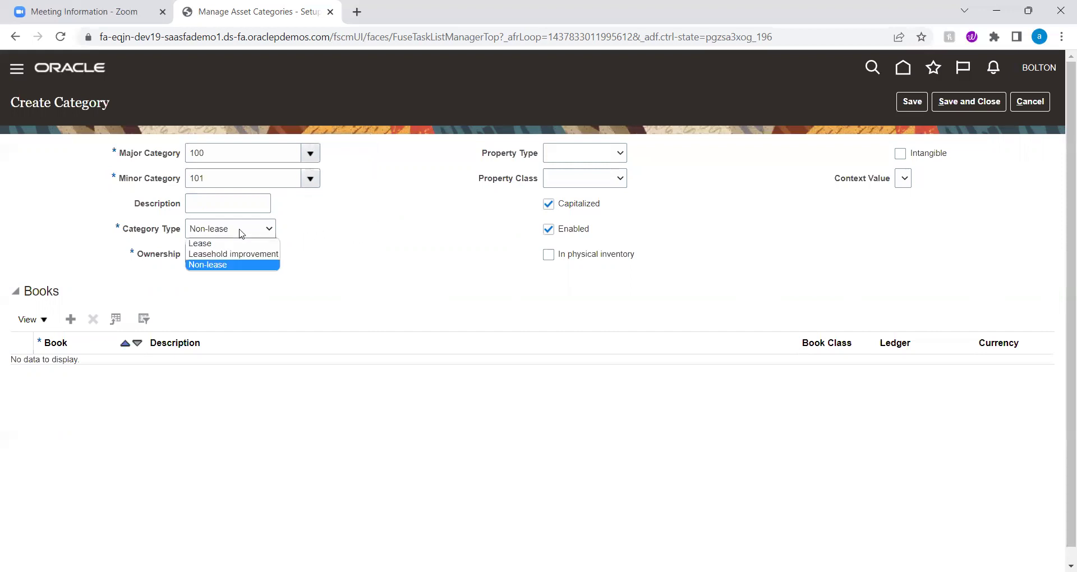
{"action": "left_click", "coordinate": [342, 227]}
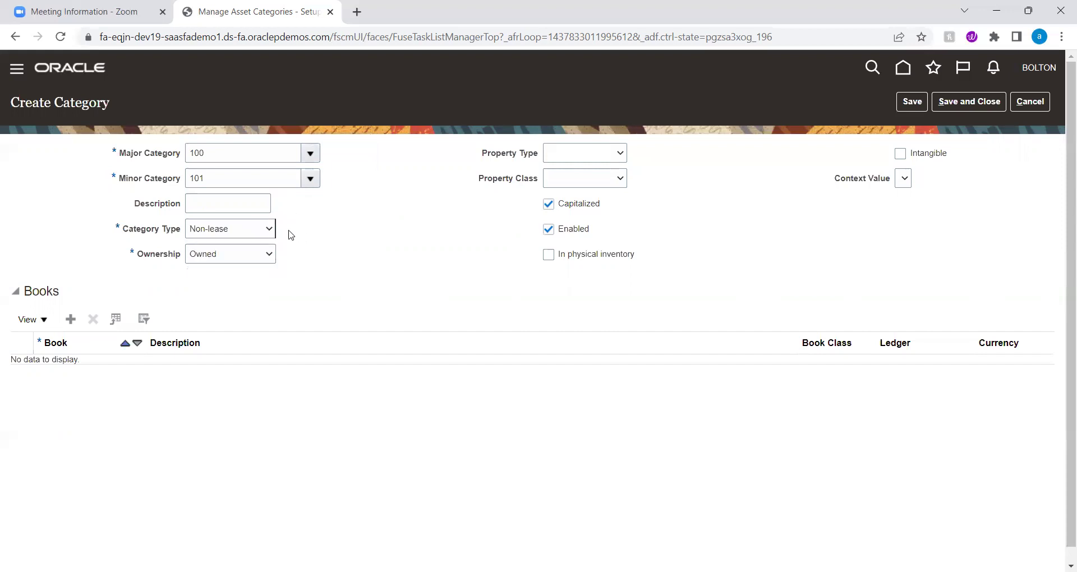
{"action": "left_click", "coordinate": [239, 261]}
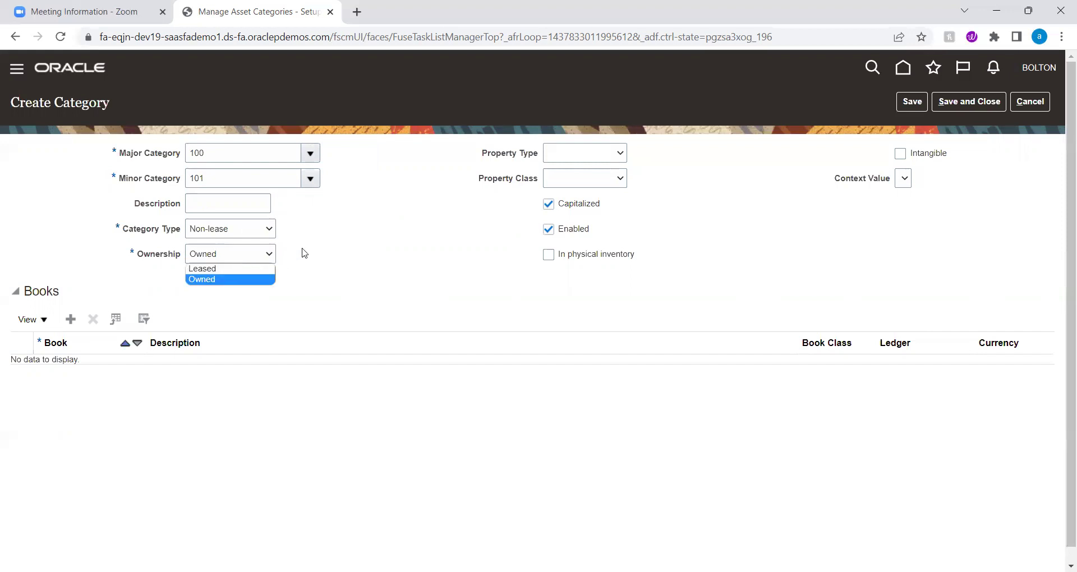
{"action": "left_click", "coordinate": [264, 234]}
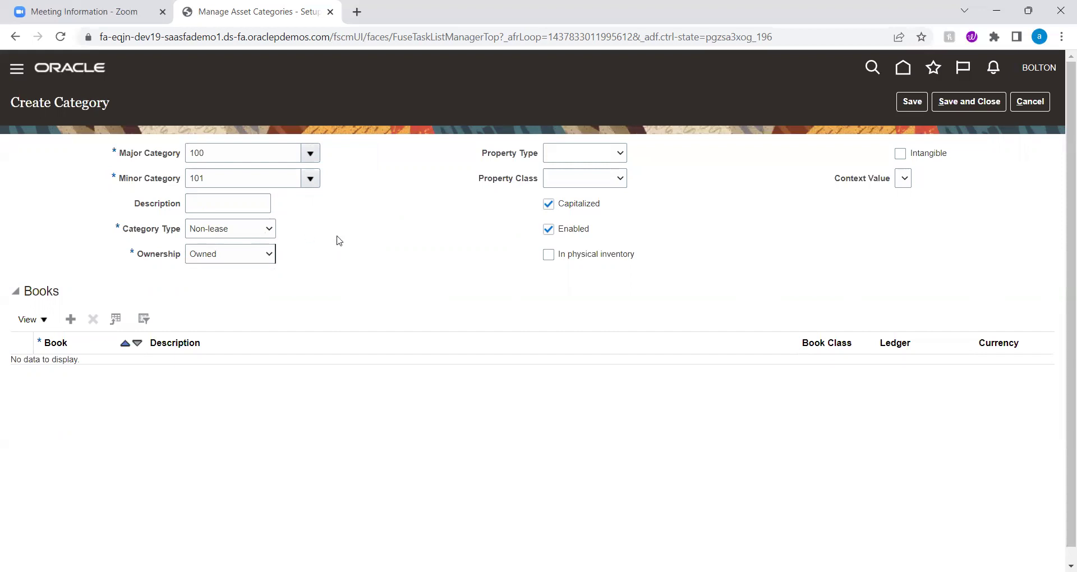
- Review the Property Type and Property Class choices for the new category, leaving both blank
{"action": "left_click", "coordinate": [607, 158]}
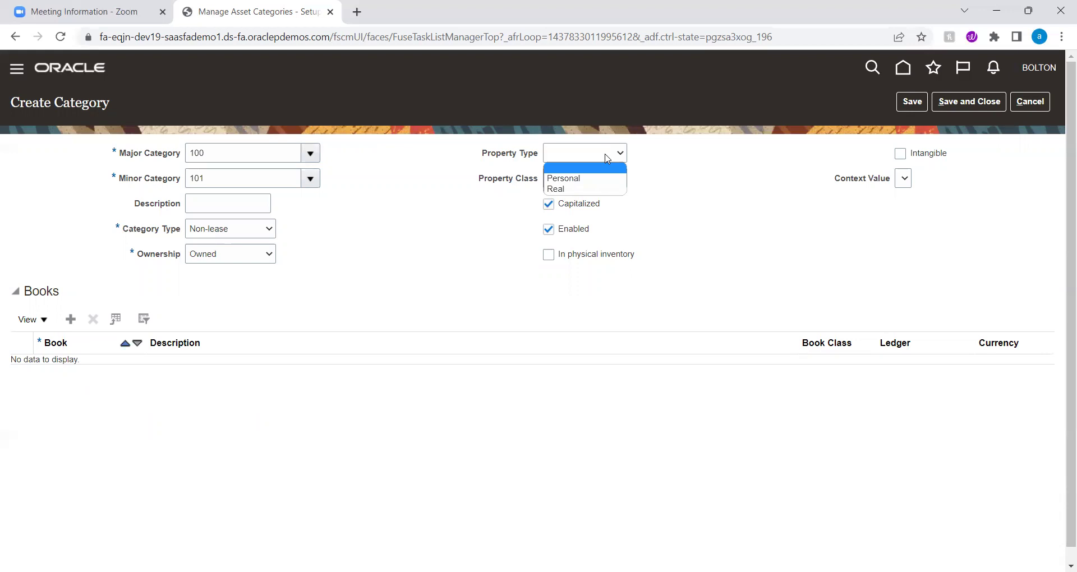
{"action": "left_click", "coordinate": [693, 171]}
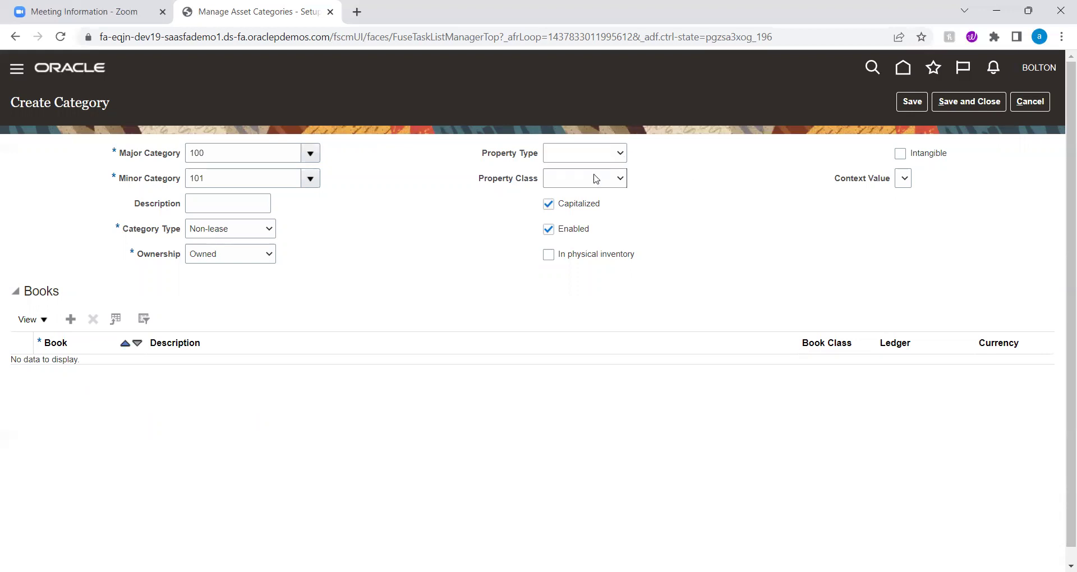
{"action": "left_click", "coordinate": [595, 179]}
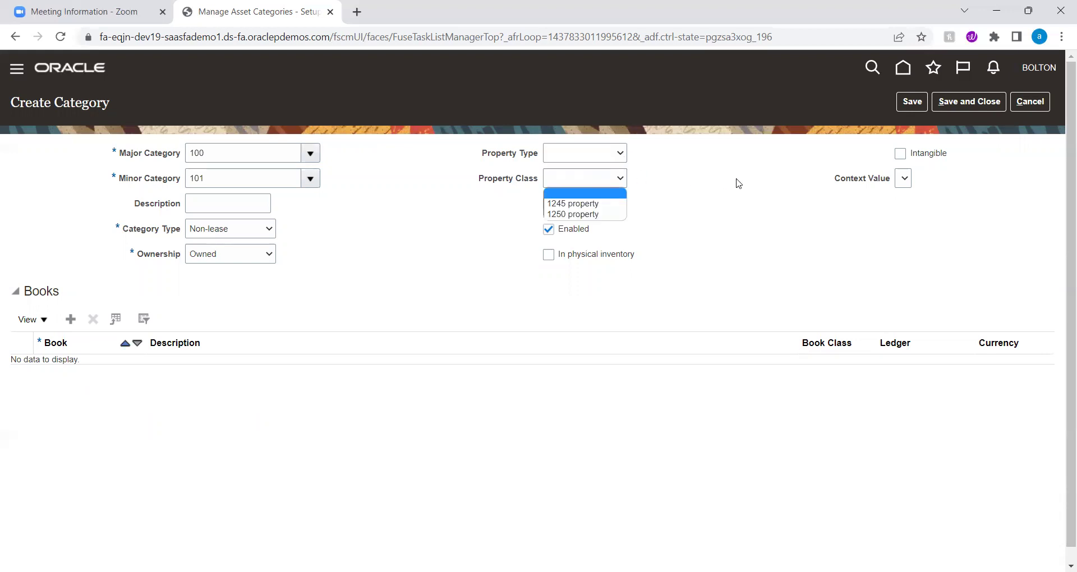
{"action": "left_click", "coordinate": [737, 183]}
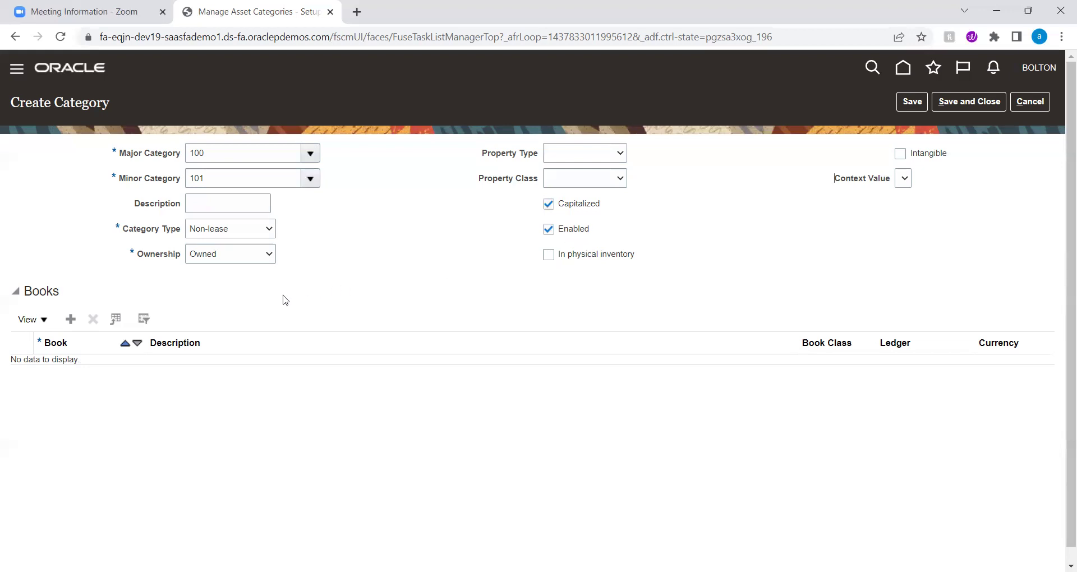
- Add a row to the category's Books table and assign ANB ASSET BOOK to it
{"action": "left_click", "coordinate": [71, 319]}
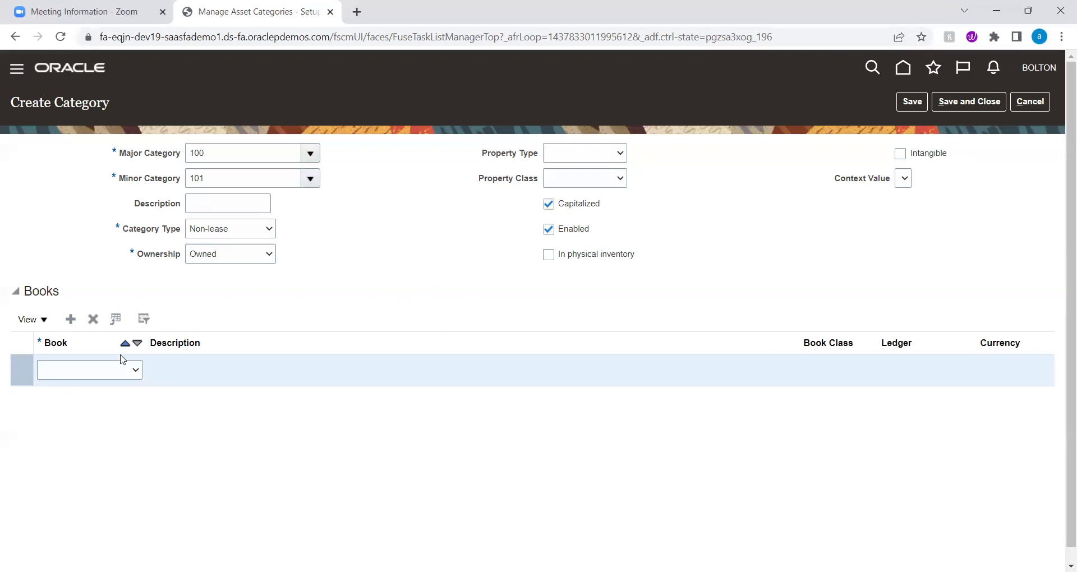
{"action": "left_click", "coordinate": [110, 374]}
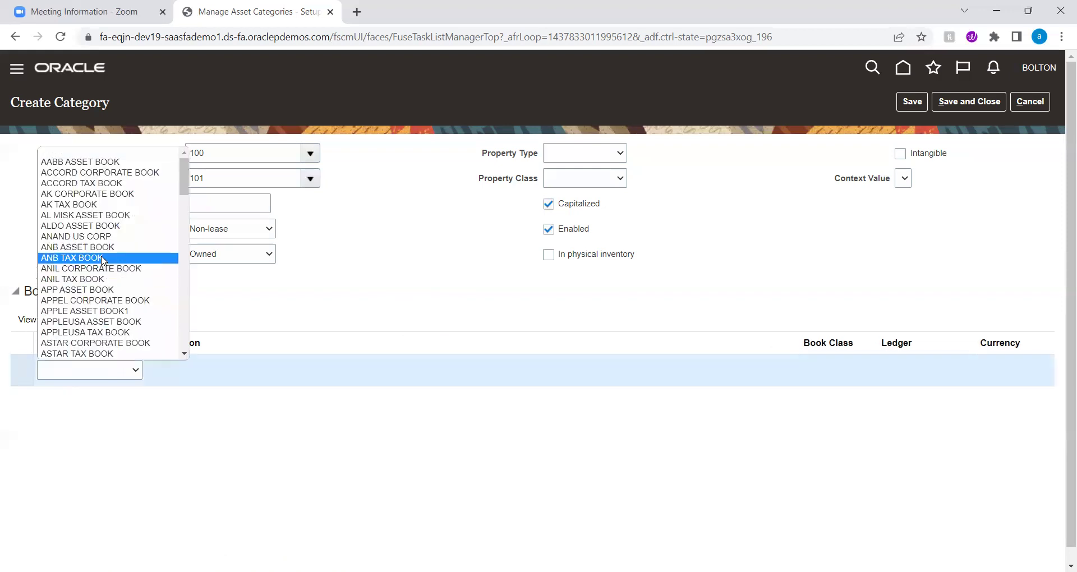
{"action": "left_click", "coordinate": [99, 250]}
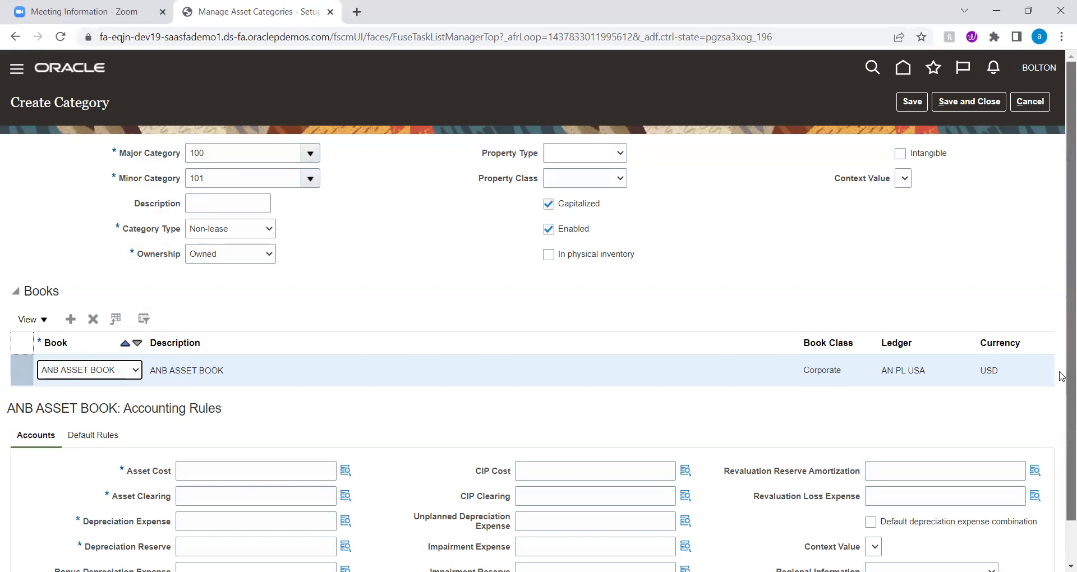
- Examine the book's required, Bonus Depreciation and CIP account fields, and try to open its Default Rules
{"action": "scroll", "coordinate": [1062, 373], "scroll_direction": "down", "scroll_amount": 1}
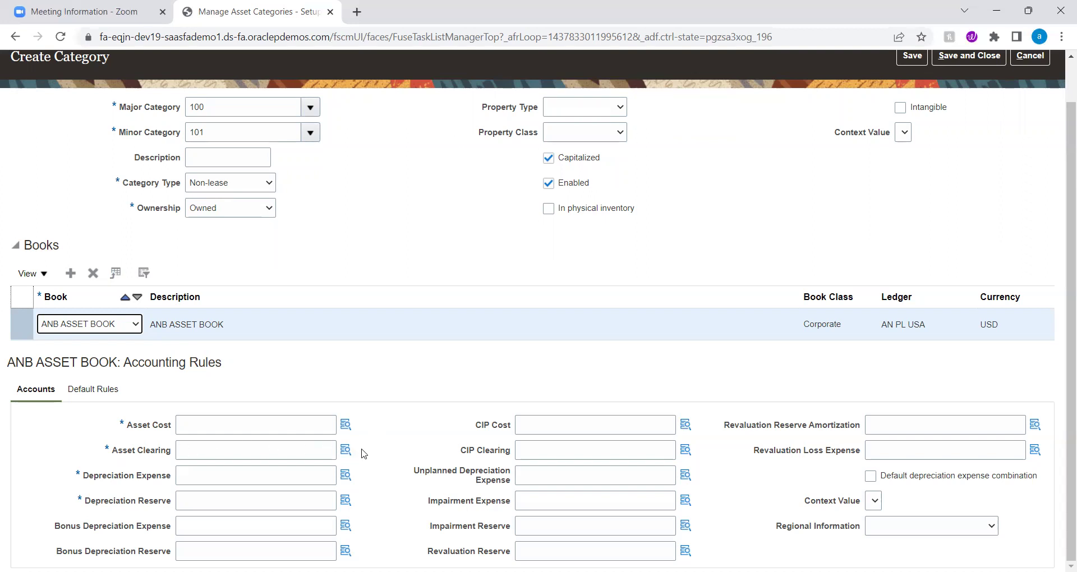
{"action": "left_click", "coordinate": [225, 476]}
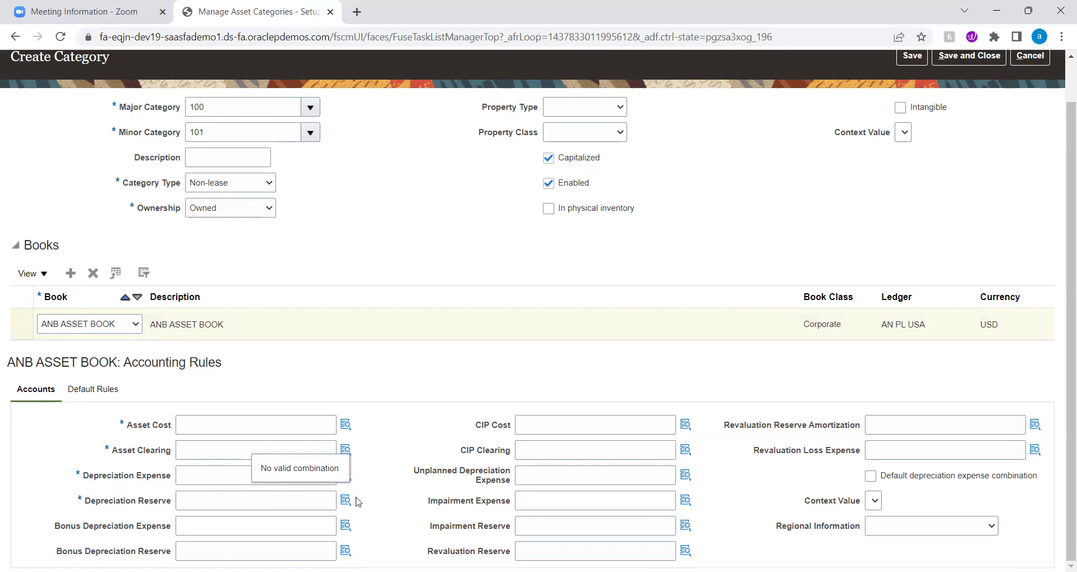
{"action": "left_click", "coordinate": [402, 426]}
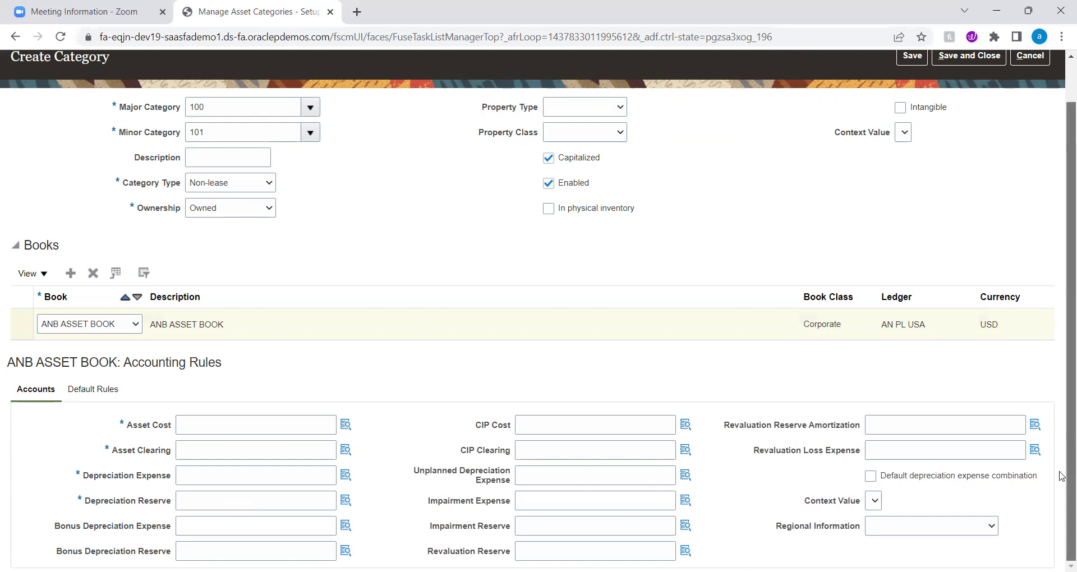
{"action": "key", "text": "Tab"}
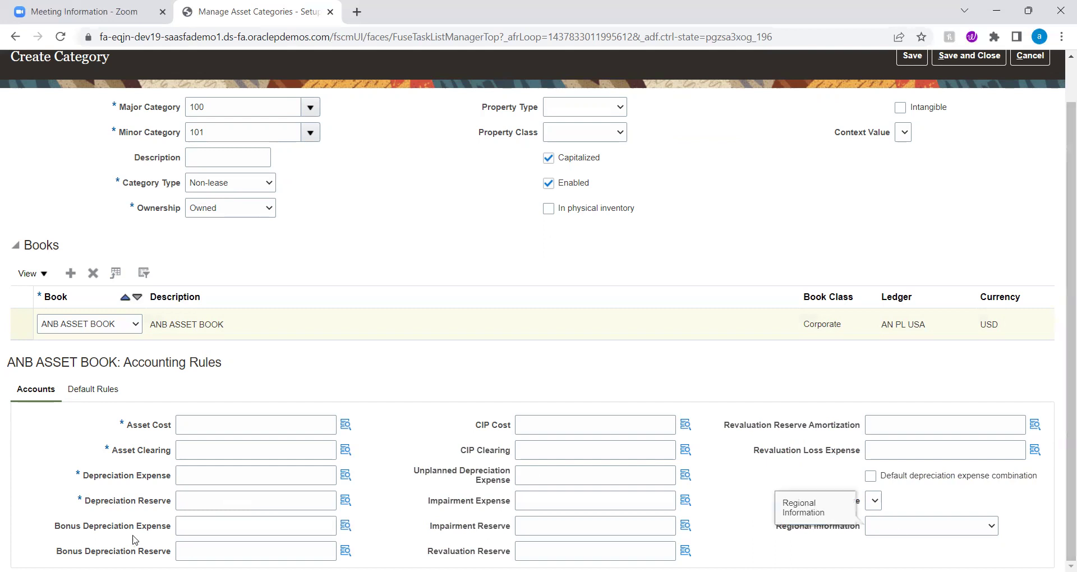
{"action": "double_click", "coordinate": [110, 526]}
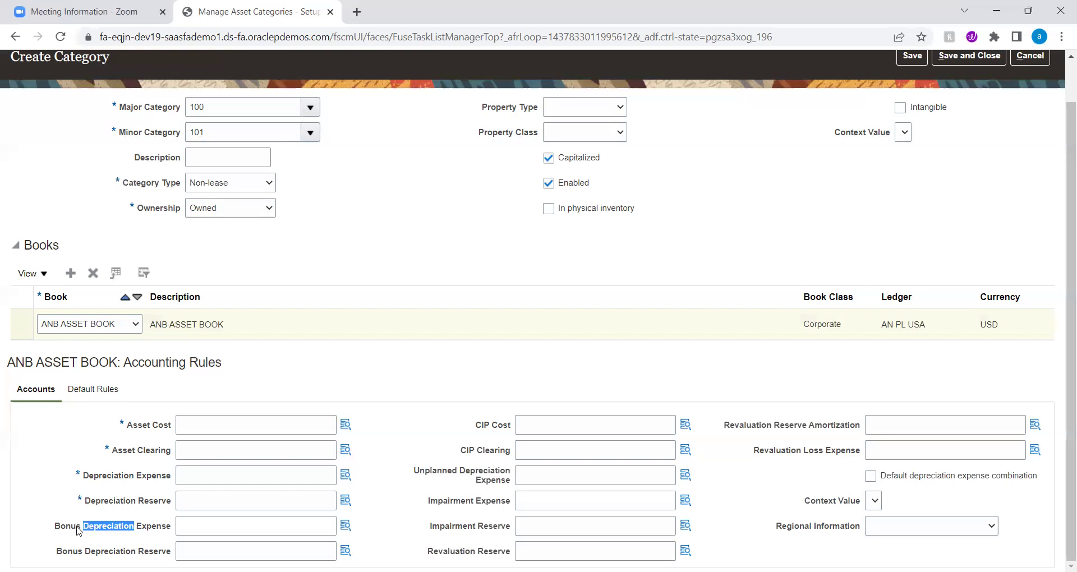
{"action": "left_click", "coordinate": [303, 525]}
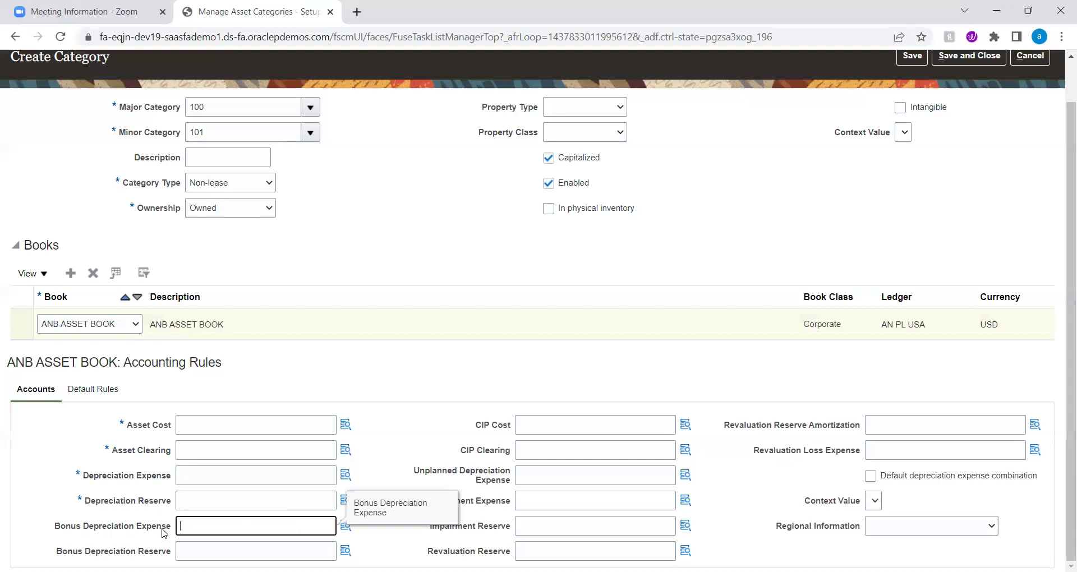
{"action": "left_click", "coordinate": [104, 529]}
{"action": "double_click", "coordinate": [104, 529]}
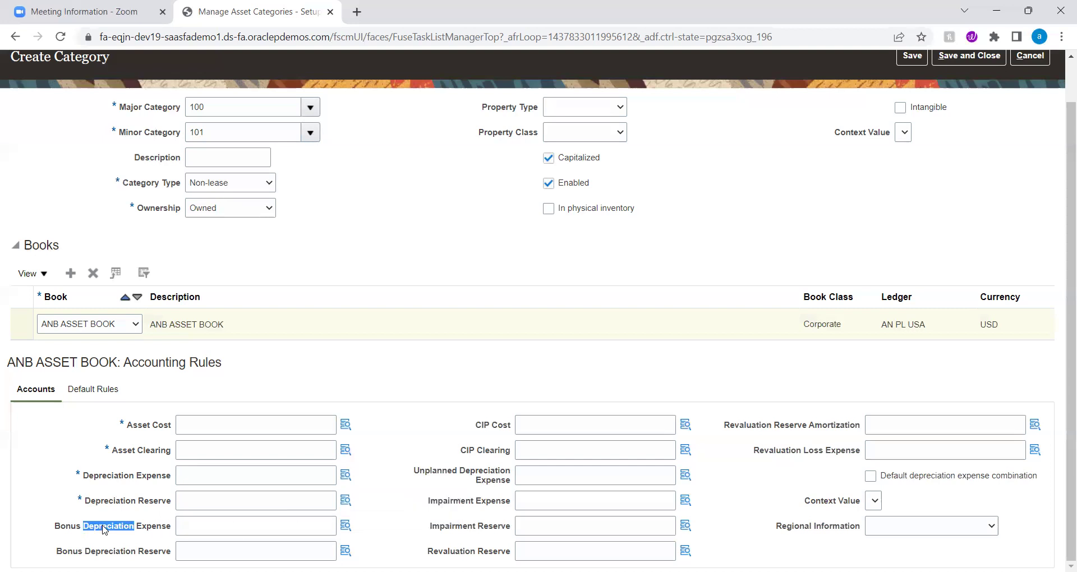
{"action": "left_click", "coordinate": [418, 460]}
{"action": "double_click", "coordinate": [481, 426]}
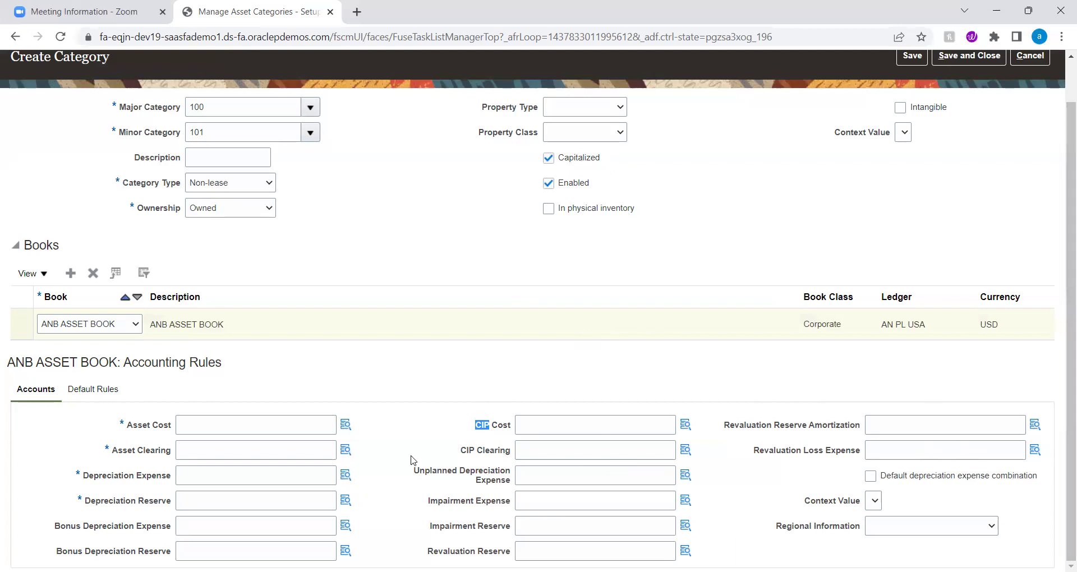
{"action": "left_click", "coordinate": [91, 388]}
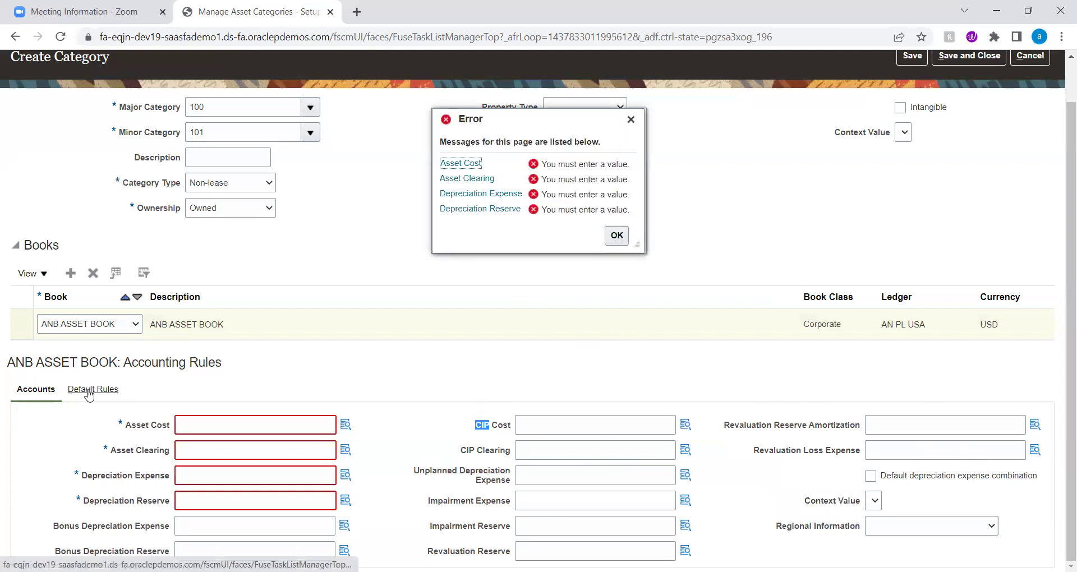
{"action": "left_click", "coordinate": [618, 236]}
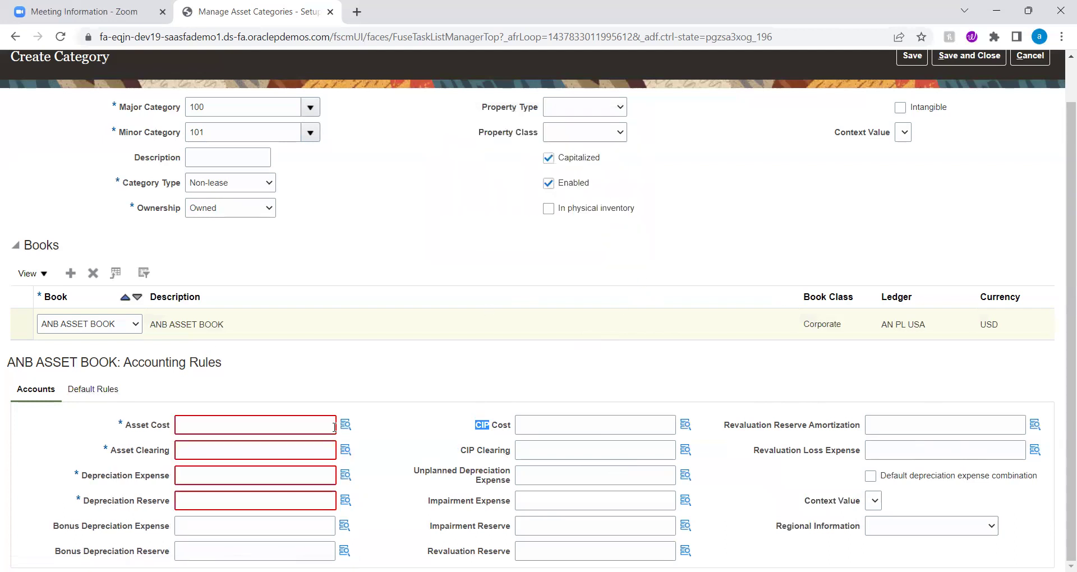
- Set the Asset Cost account to company 0001, department 1001 and account 2003 employee liability
{"action": "left_click", "coordinate": [345, 425]}
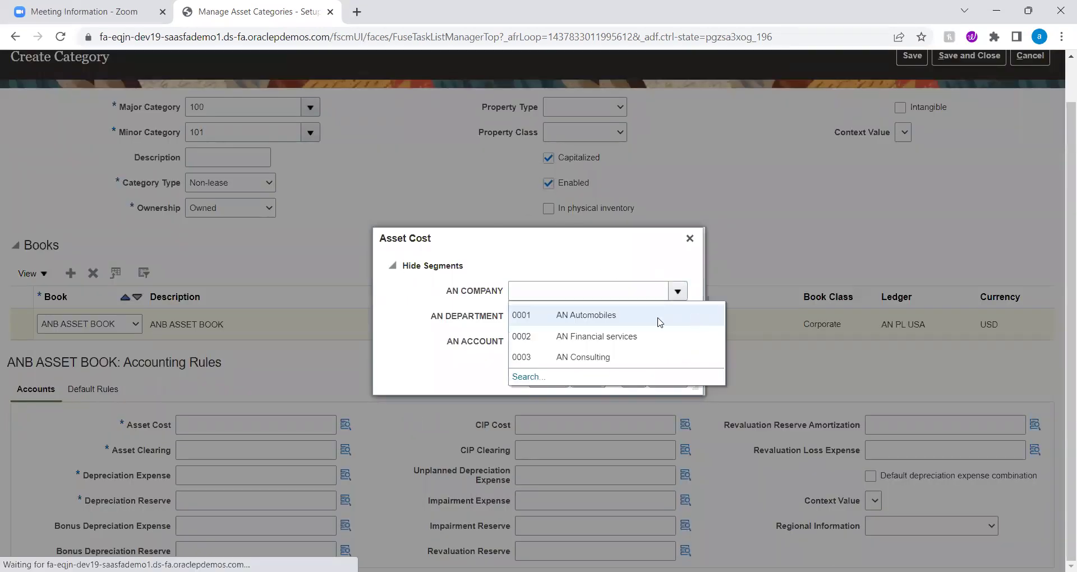
{"action": "type", "text": "0001"}
{"action": "key", "text": "Tab"}
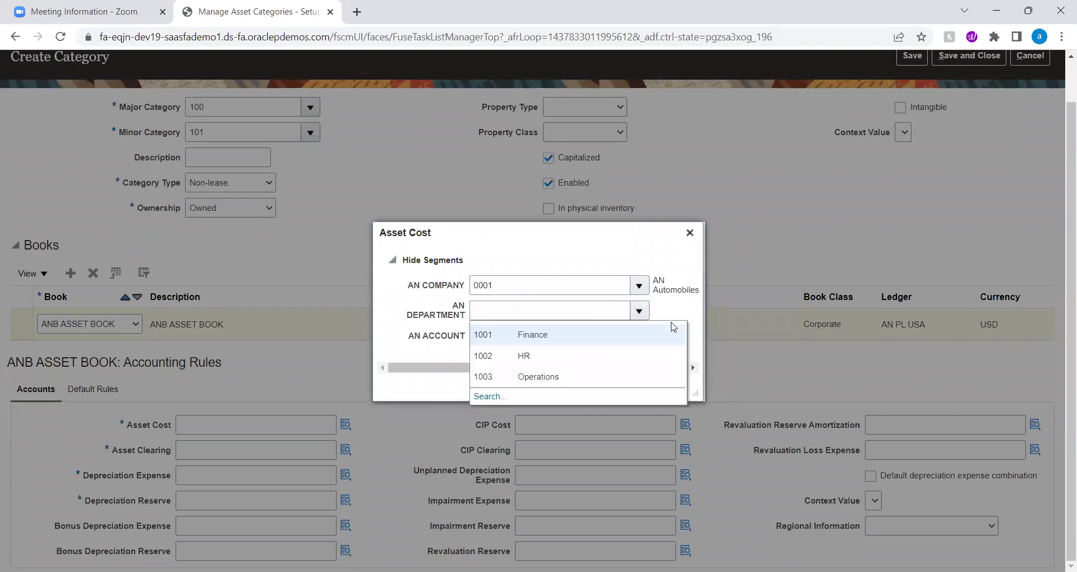
{"action": "type", "text": "1001"}
{"action": "key", "text": "Tab"}
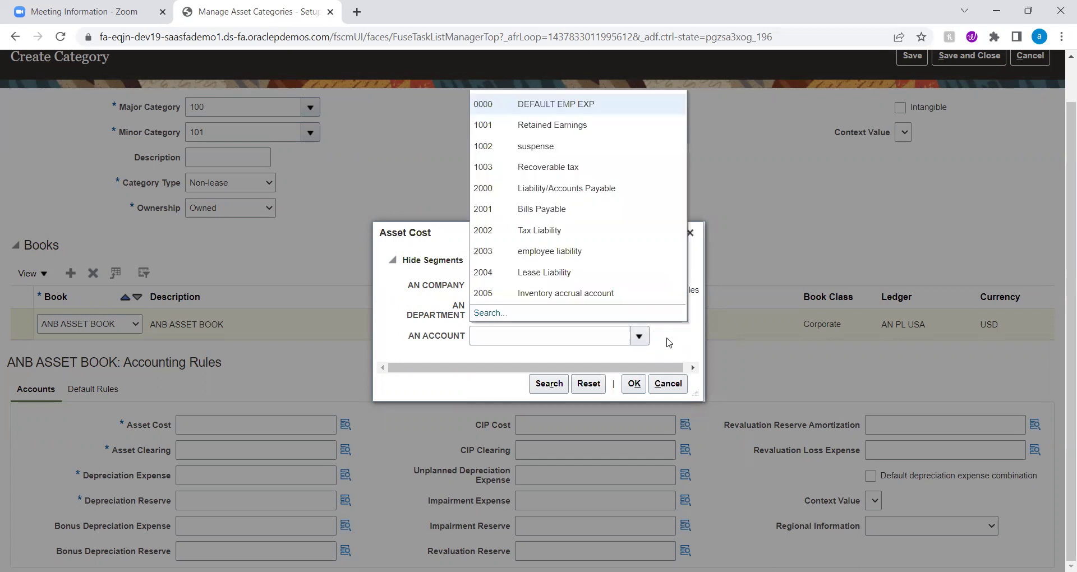
{"action": "left_click", "coordinate": [571, 248]}
{"action": "left_click", "coordinate": [634, 384]}
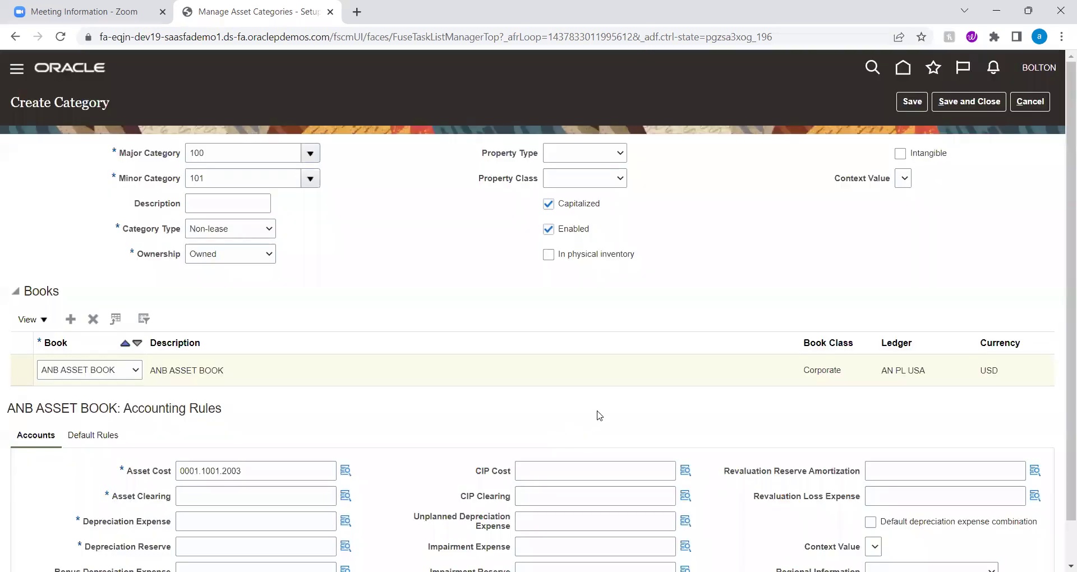
- Copy the Asset Cost combination 0001.1001.2003 into Asset Clearing, Depreciation Expense and Depreciation Reserve, accepting the Asset Clearing segments
{"action": "double_click", "coordinate": [275, 471]}
{"action": "key", "text": "ctrl+c"}
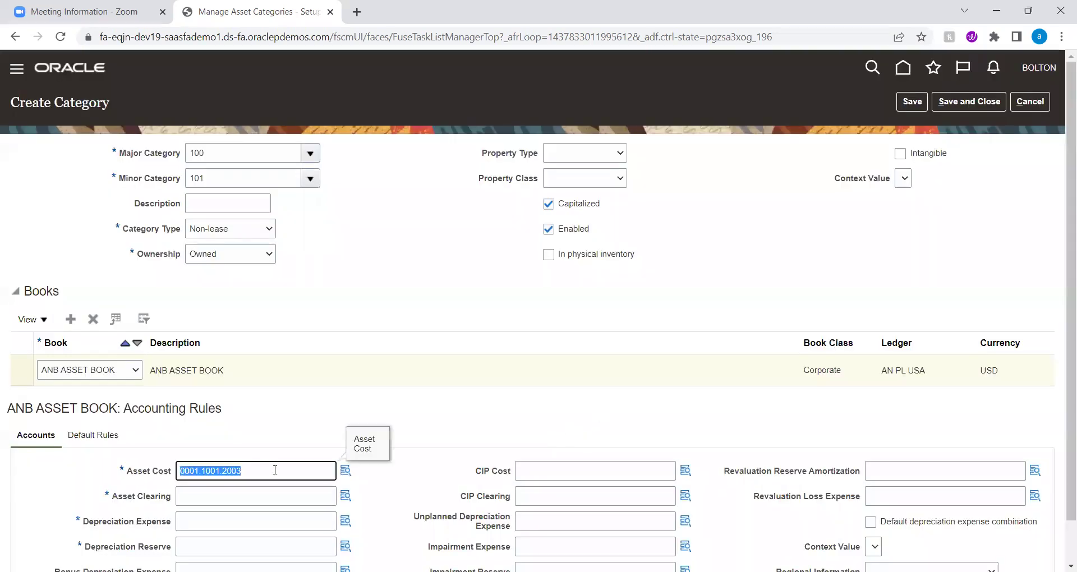
{"action": "left_click", "coordinate": [250, 503]}
{"action": "key", "text": "ctrl+v"}
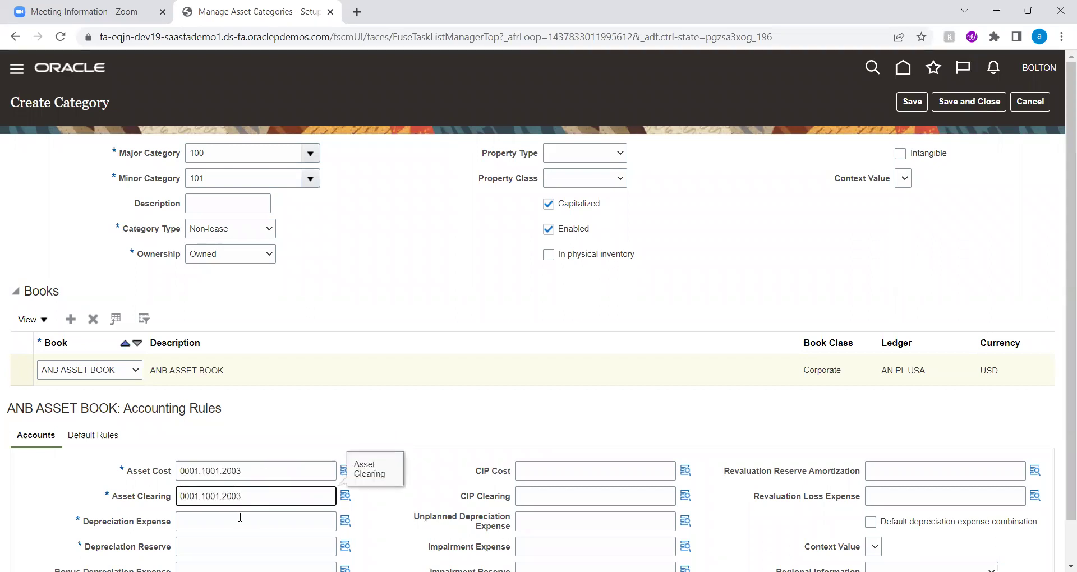
{"action": "left_click", "coordinate": [240, 517]}
{"action": "key", "text": "ctrl+v"}
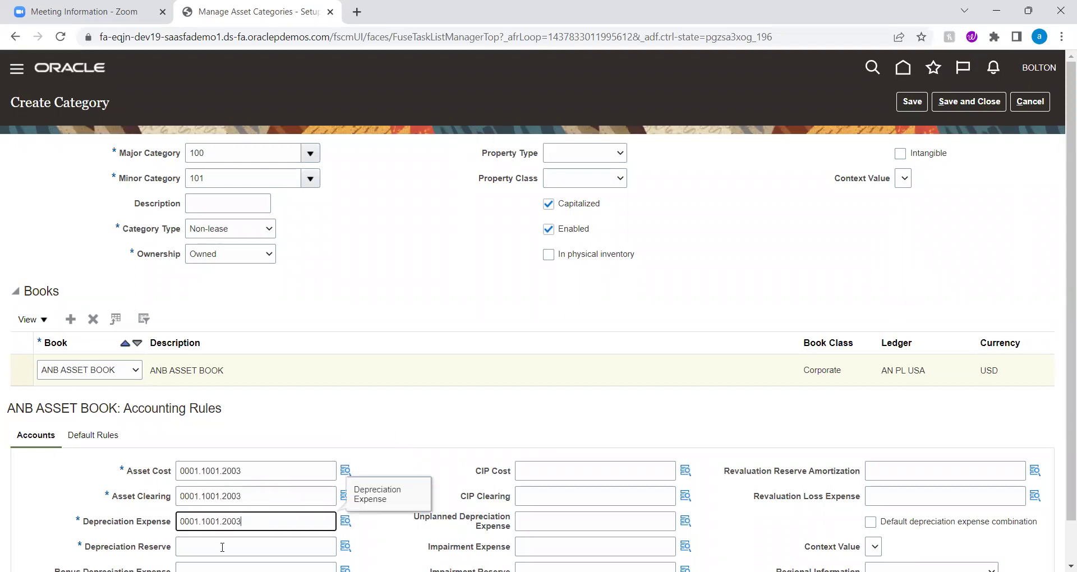
{"action": "left_click", "coordinate": [222, 547]}
{"action": "key", "text": "ctrl+v"}
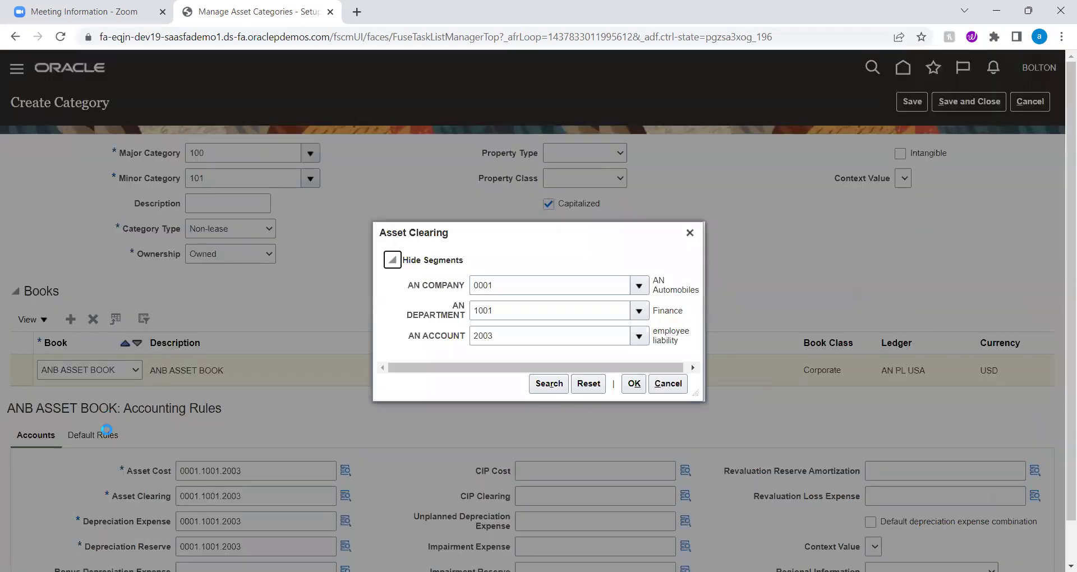
{"action": "left_click", "coordinate": [633, 384]}
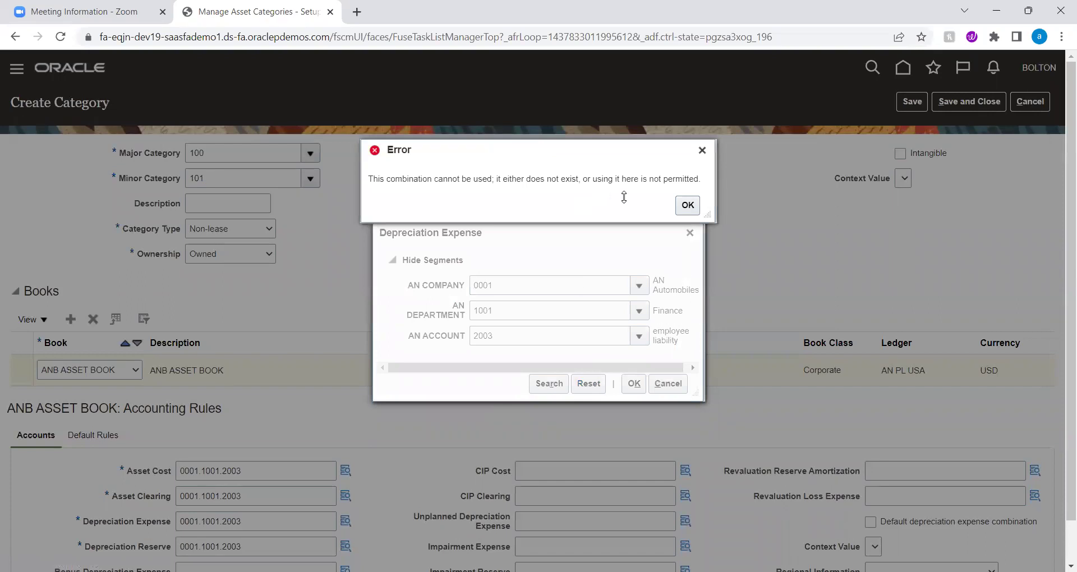
{"action": "left_click", "coordinate": [688, 206]}
- Try accounts 1002 suspense and 1003 Recoverable tax in the Depreciation Expense combination
{"action": "left_click", "coordinate": [641, 337]}
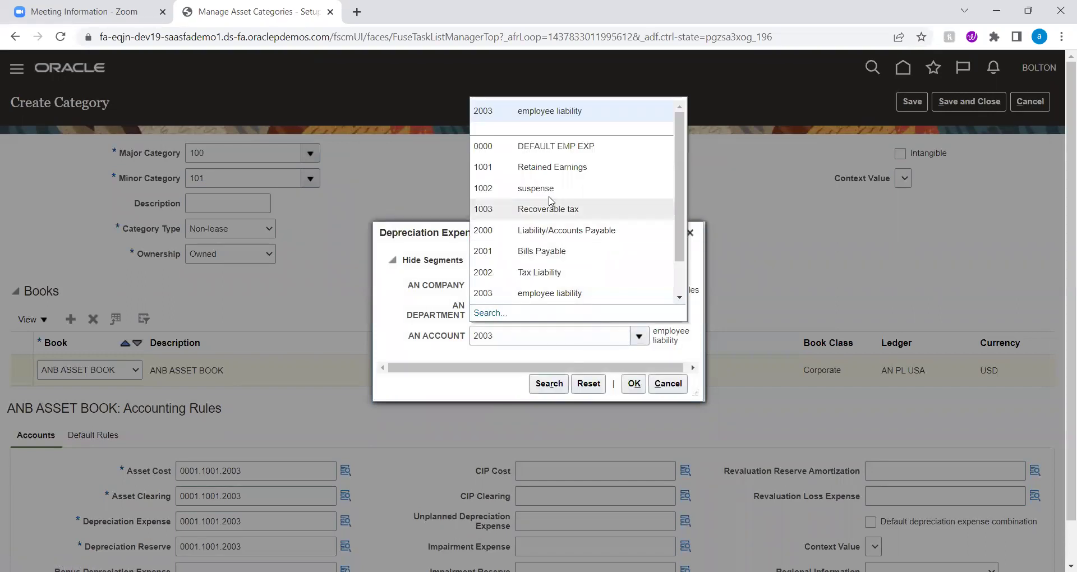
{"action": "left_click", "coordinate": [548, 189]}
{"action": "left_click", "coordinate": [634, 383]}
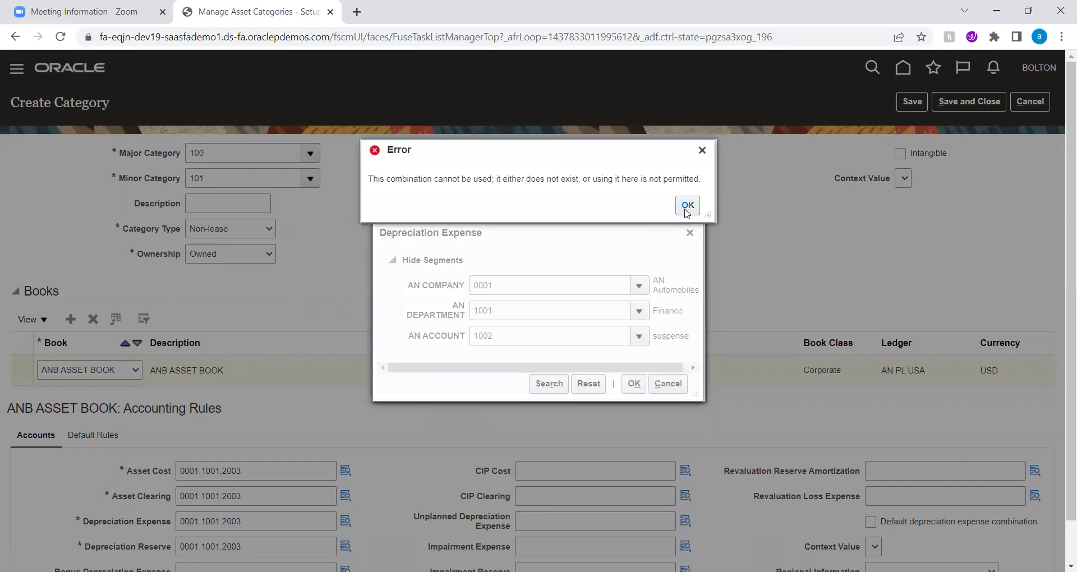
{"action": "left_click", "coordinate": [688, 205]}
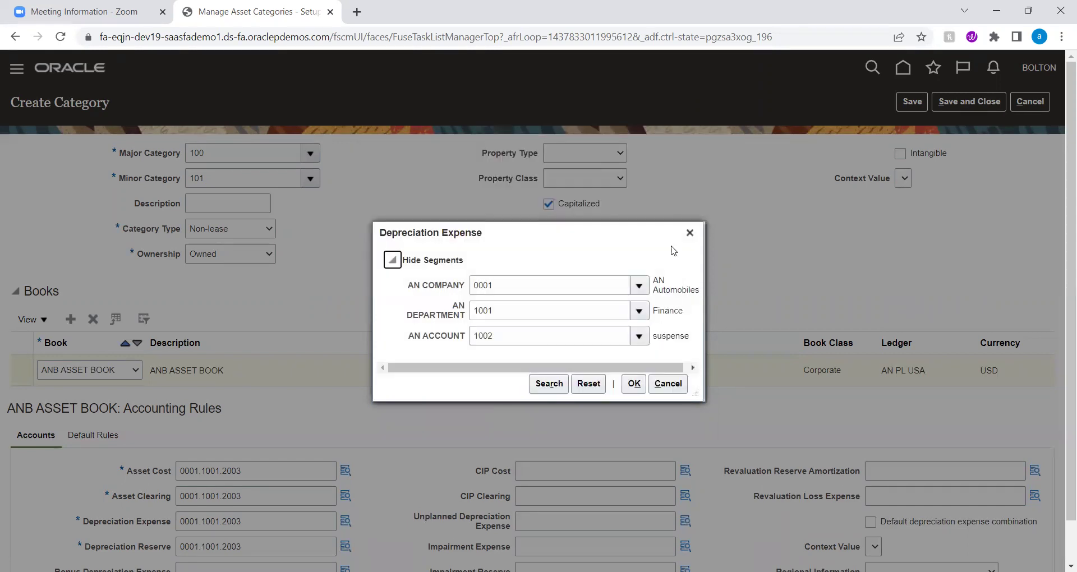
{"action": "left_click", "coordinate": [639, 338]}
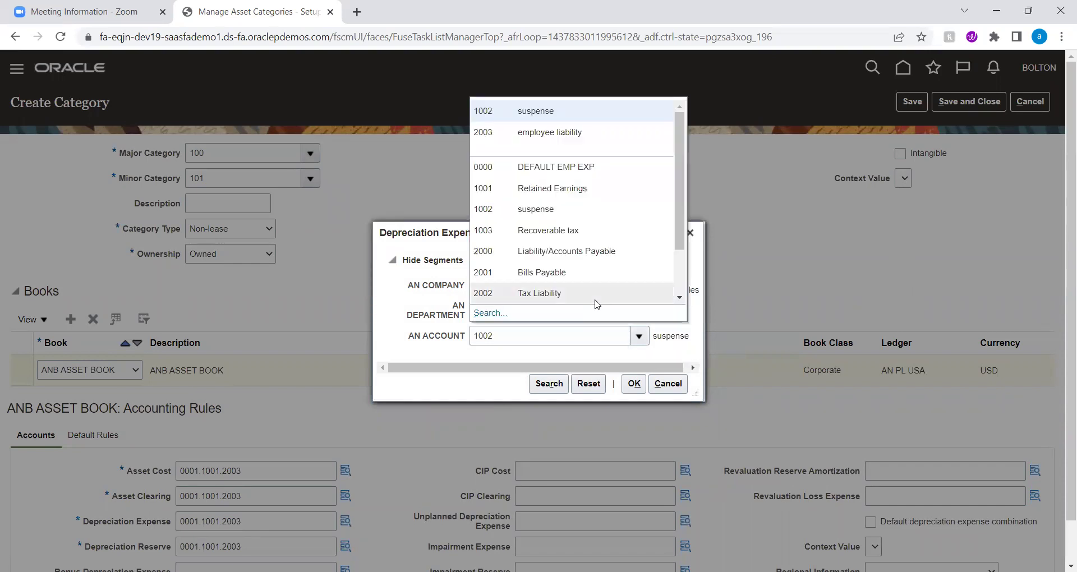
{"action": "left_click", "coordinate": [572, 236]}
{"action": "left_click", "coordinate": [633, 383]}
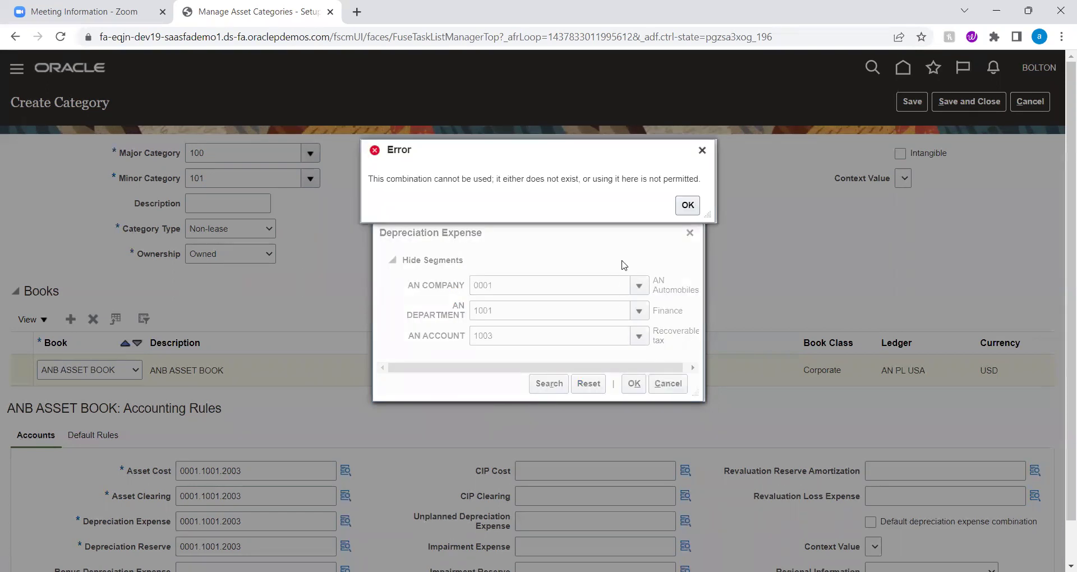
{"action": "left_click", "coordinate": [686, 207]}
- Search accounts by description "dep" and try 6010 depreciation reserve in the Depreciation Expense combination
{"action": "left_click", "coordinate": [639, 336]}
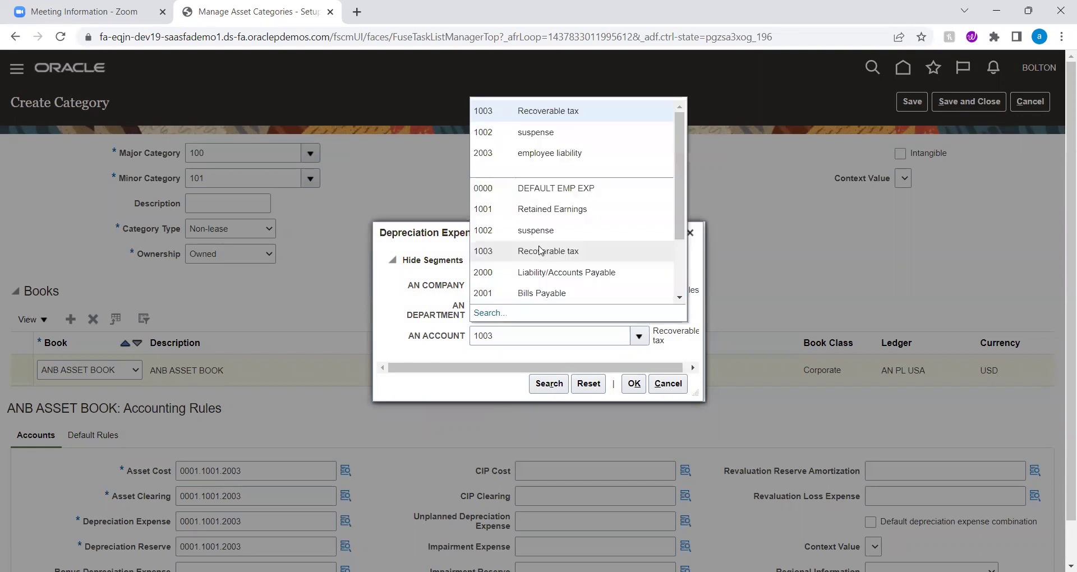
{"action": "left_click", "coordinate": [487, 308]}
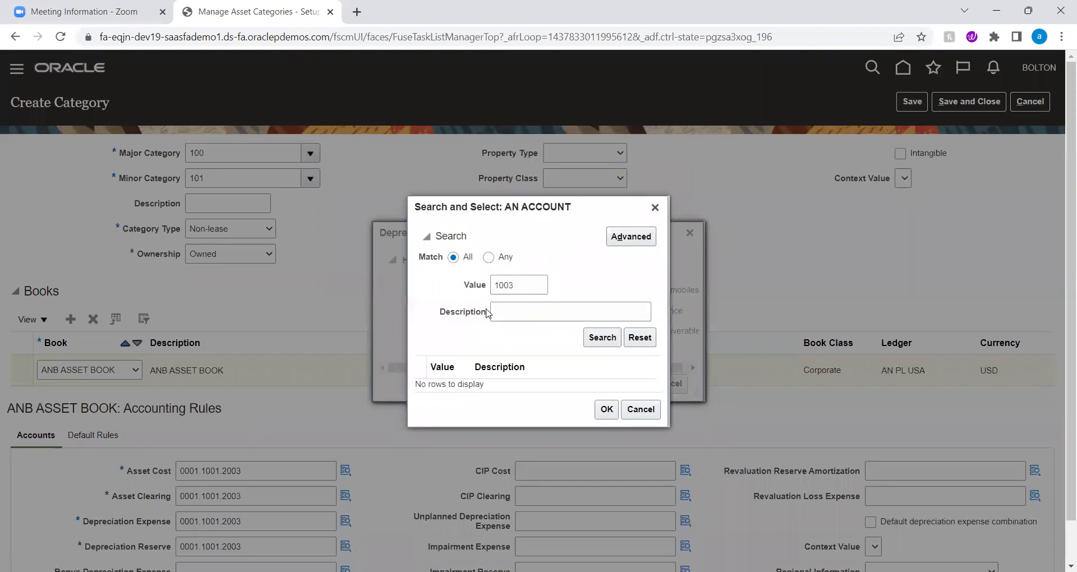
{"action": "double_click", "coordinate": [528, 283]}
{"action": "key", "text": "BackSpace"}
{"action": "left_click", "coordinate": [516, 310]}
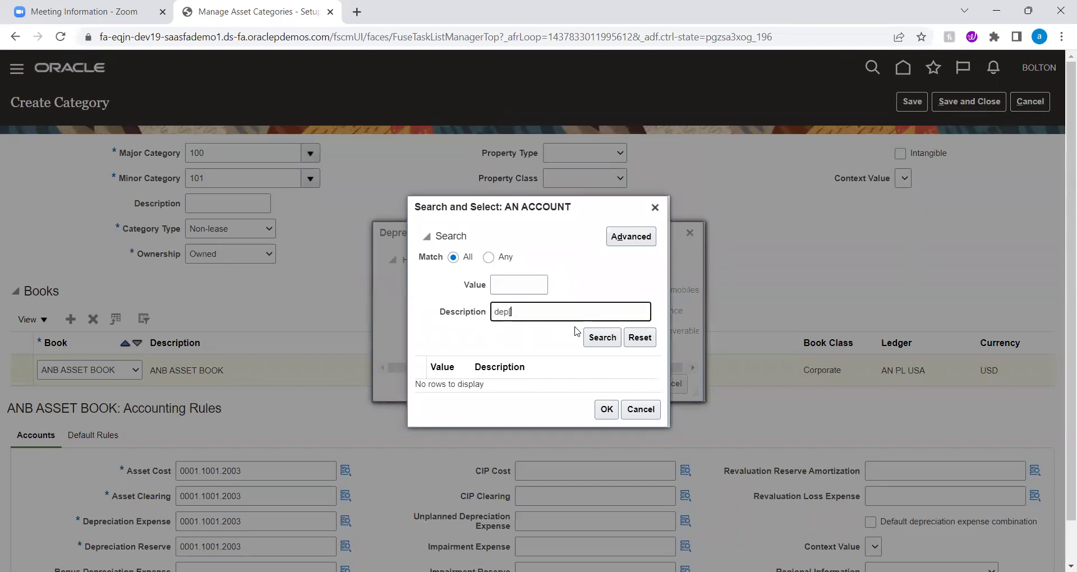
{"action": "left_click", "coordinate": [608, 341]}
{"action": "left_click", "coordinate": [539, 393]}
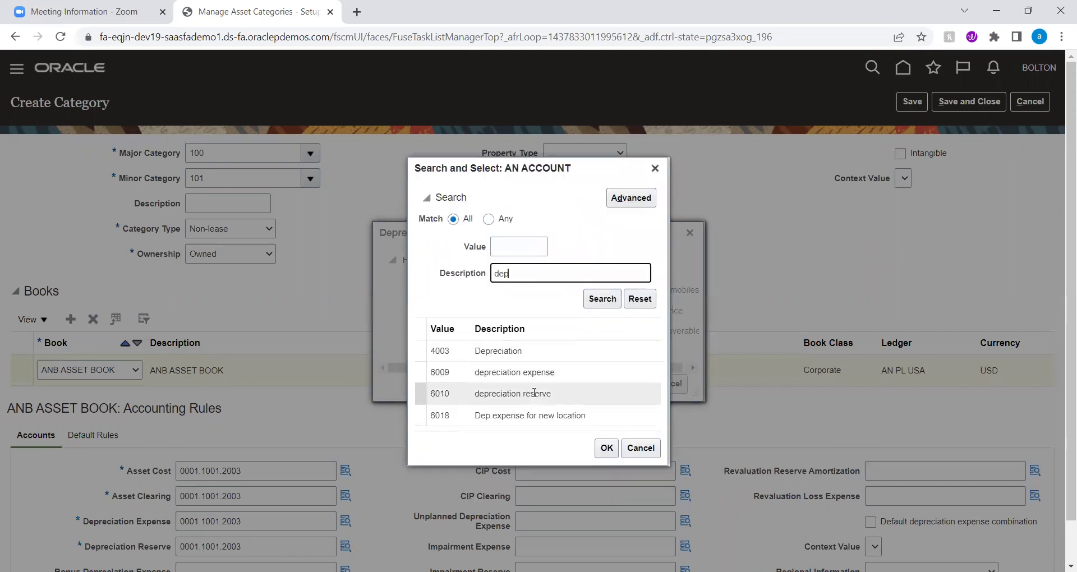
{"action": "left_click", "coordinate": [606, 448]}
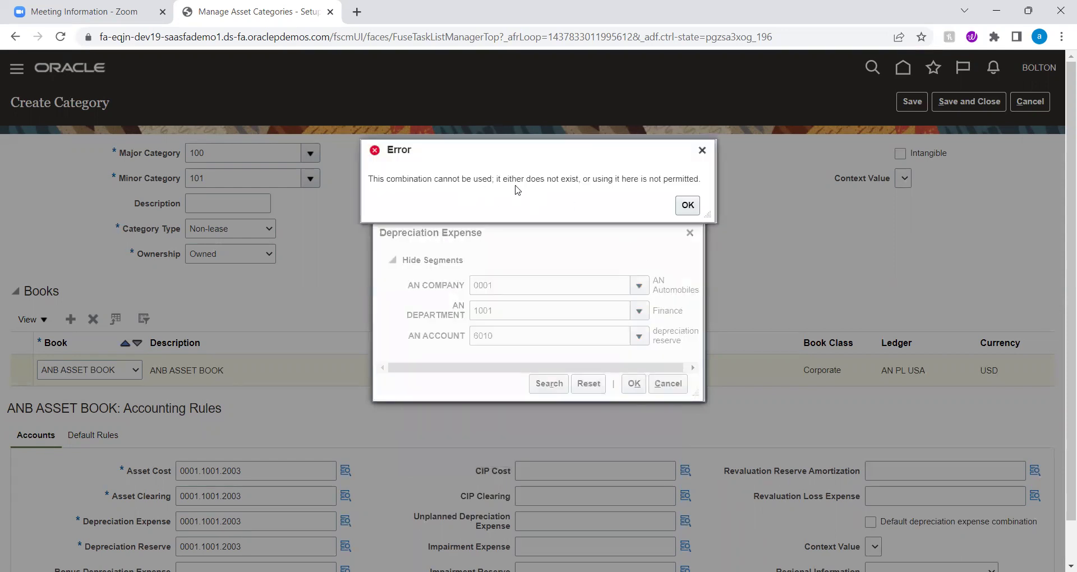
{"action": "left_click", "coordinate": [687, 205]}
- Set the Depreciation Expense department to 1002 HR and try to accept the combination
{"action": "left_click", "coordinate": [639, 311]}
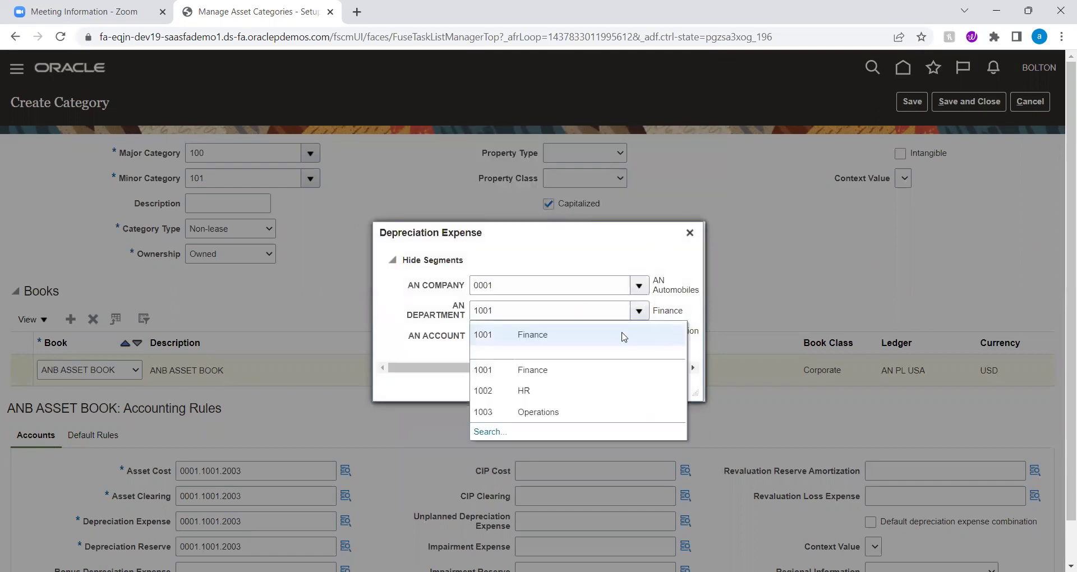
{"action": "left_click", "coordinate": [536, 390]}
{"action": "left_click", "coordinate": [634, 384]}
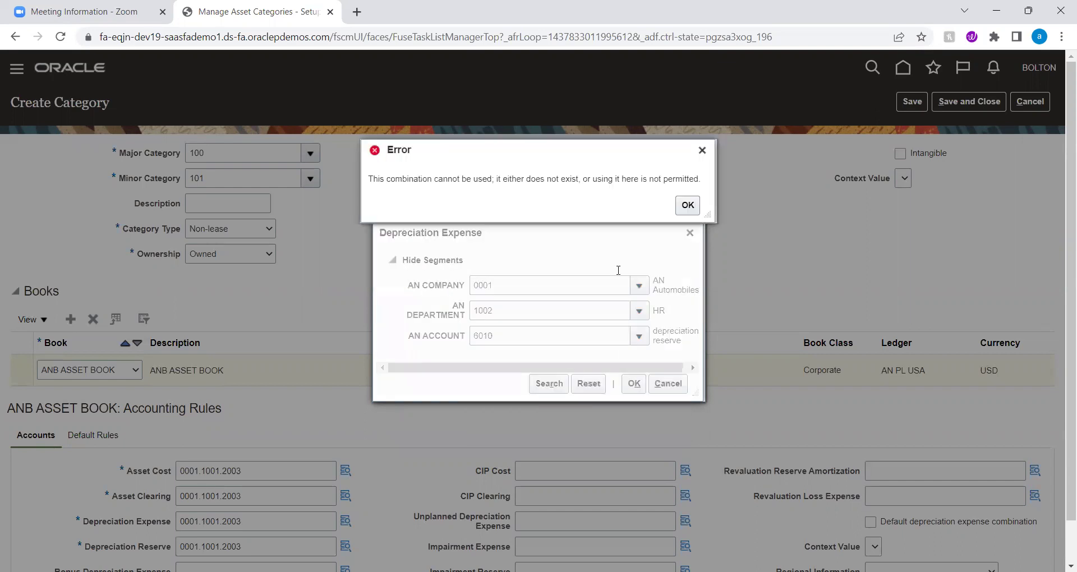
{"action": "left_click", "coordinate": [685, 207]}
- Search accounts by description "dep", set the Depreciation Expense account to 6009 depreciation expense and accept the combination
{"action": "left_click", "coordinate": [639, 336]}
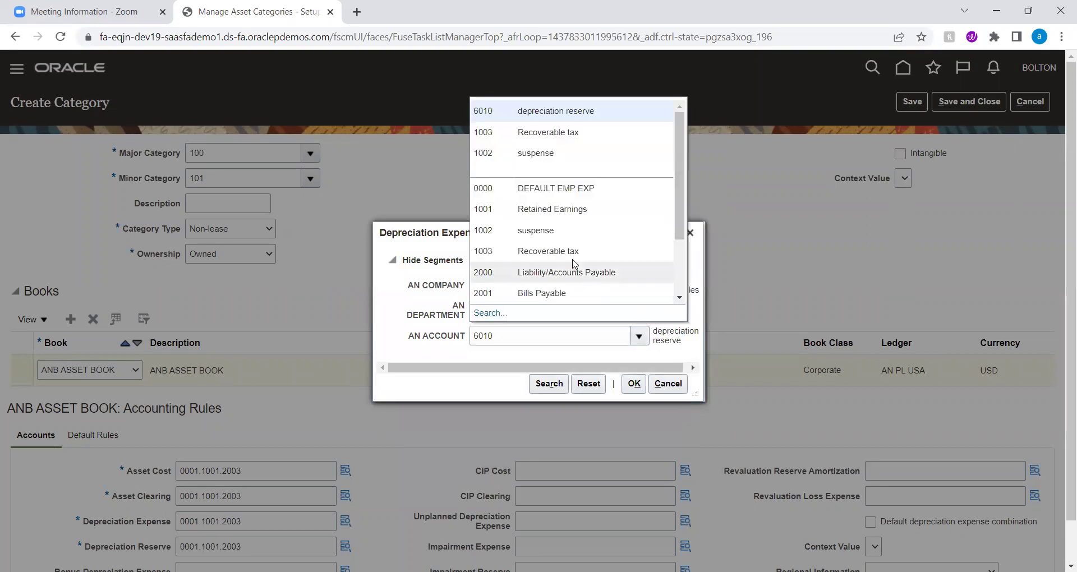
{"action": "left_click", "coordinate": [484, 312]}
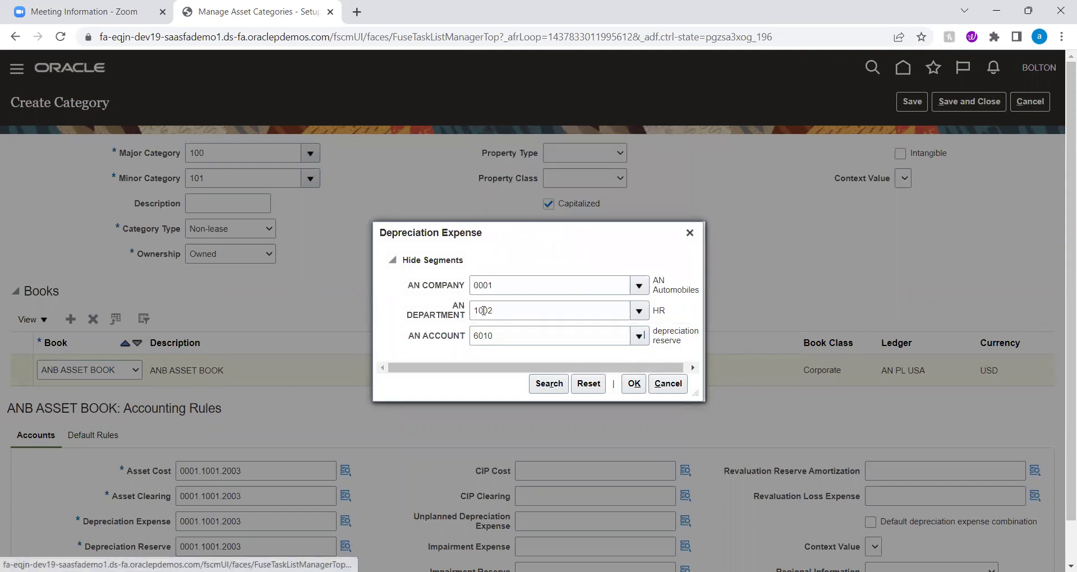
{"action": "double_click", "coordinate": [523, 288]}
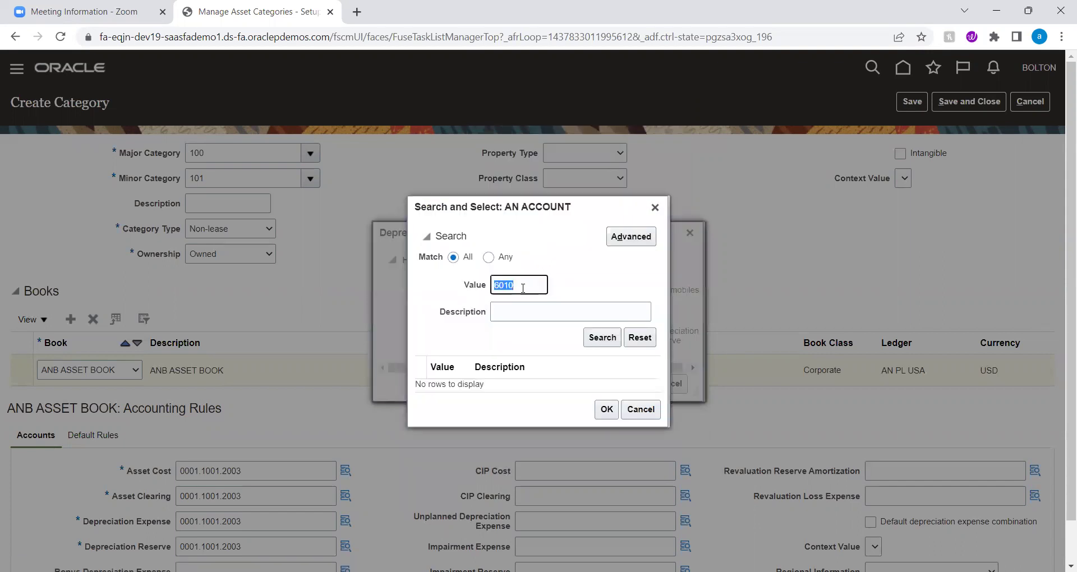
{"action": "key", "text": "BackSpace"}
{"action": "left_click", "coordinate": [521, 314]}
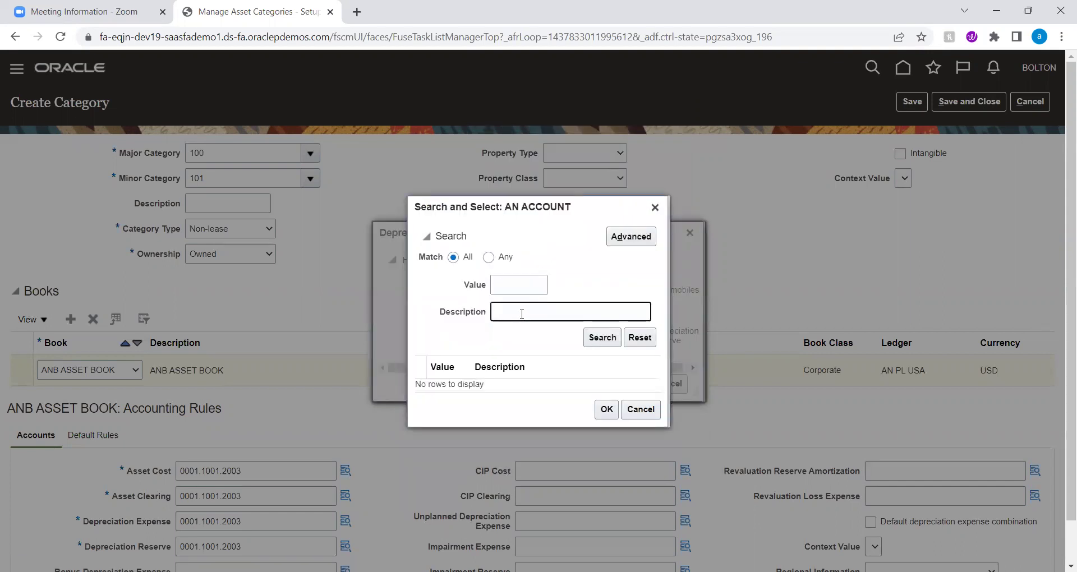
{"action": "type", "text": "dep"}
{"action": "left_click", "coordinate": [599, 338]}
{"action": "left_click", "coordinate": [554, 371]}
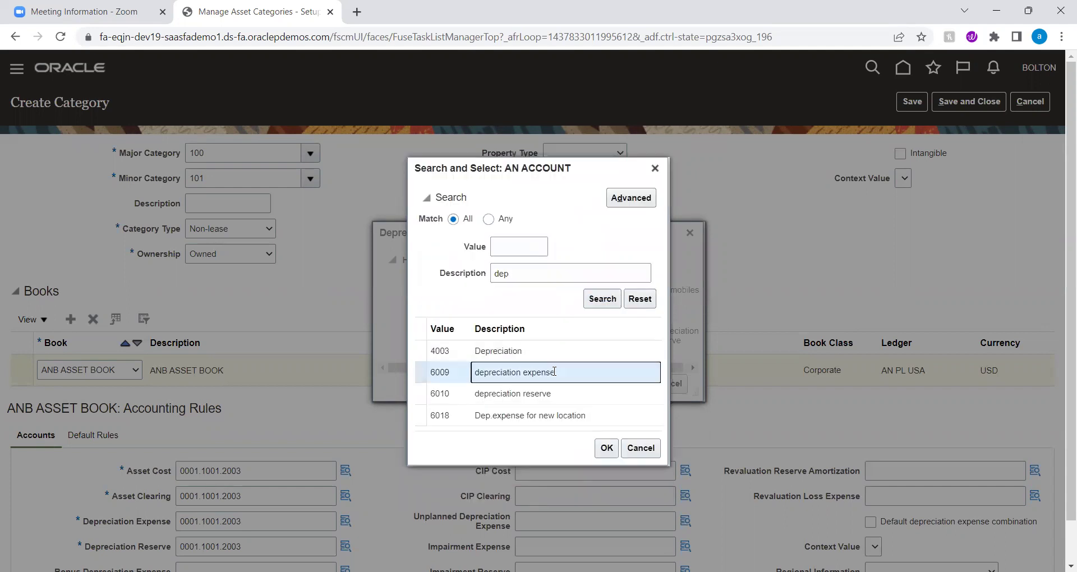
{"action": "left_click", "coordinate": [605, 448]}
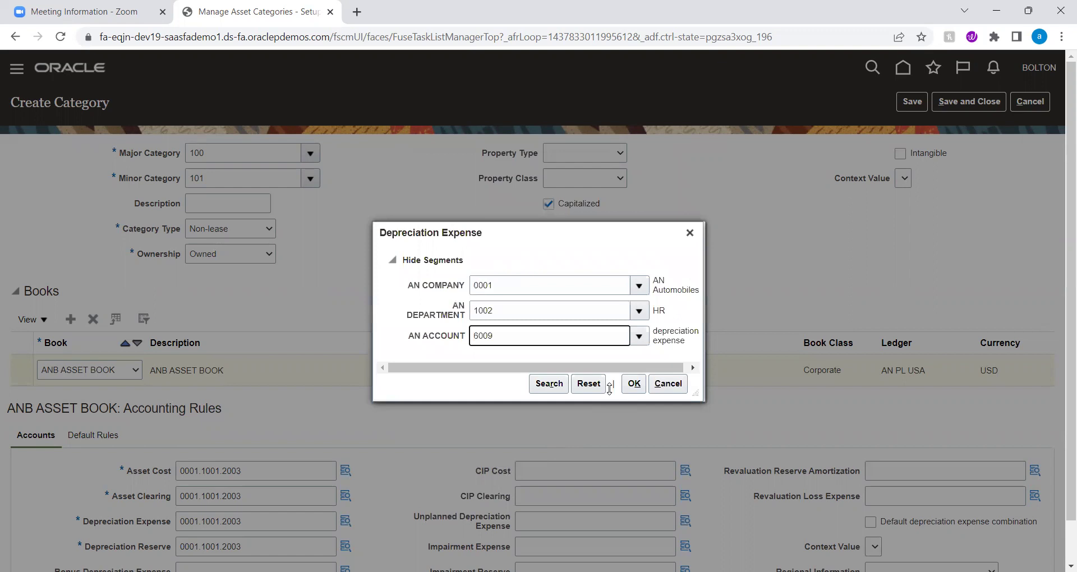
{"action": "left_click", "coordinate": [632, 385]}
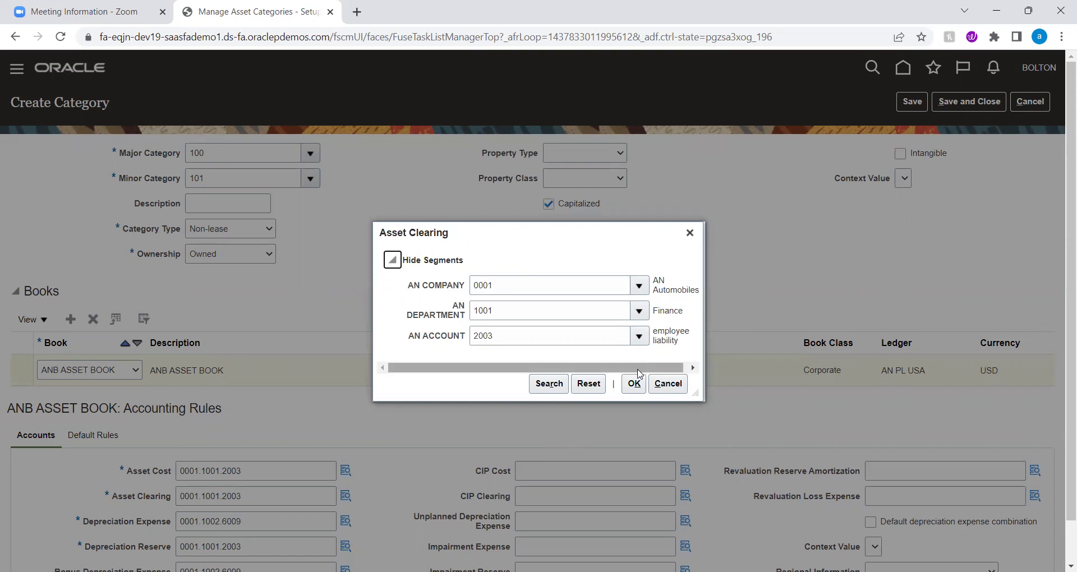
- Try to accept Asset Clearing combination 0001.1001.2003, cancel its segment selection and try to open Default Rules
{"action": "left_click", "coordinate": [634, 383]}
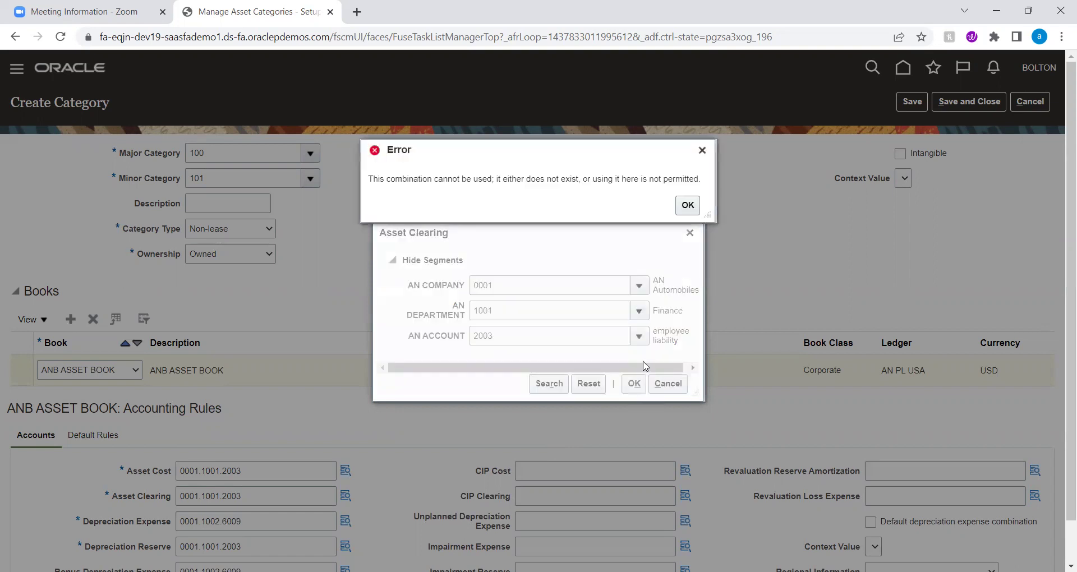
{"action": "left_click", "coordinate": [687, 206]}
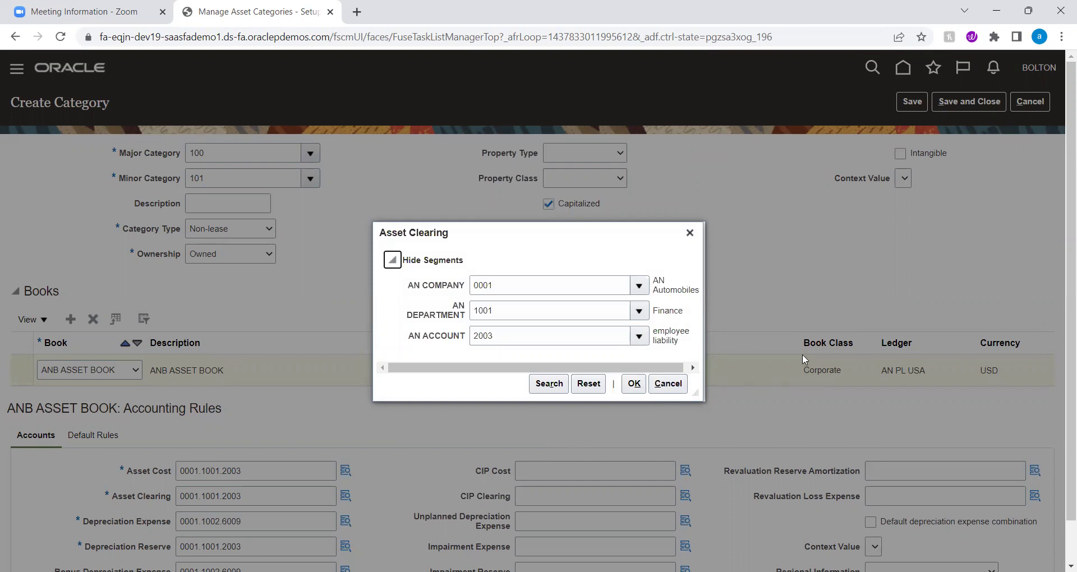
{"action": "scroll", "coordinate": [802, 354], "scroll_direction": "down", "scroll_amount": 1}
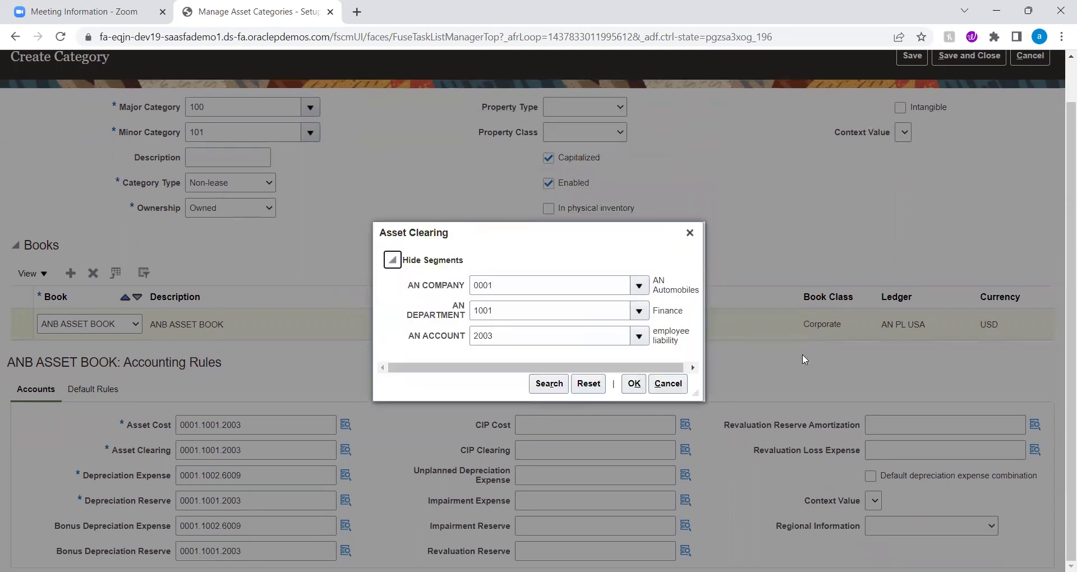
{"action": "left_click", "coordinate": [668, 384]}
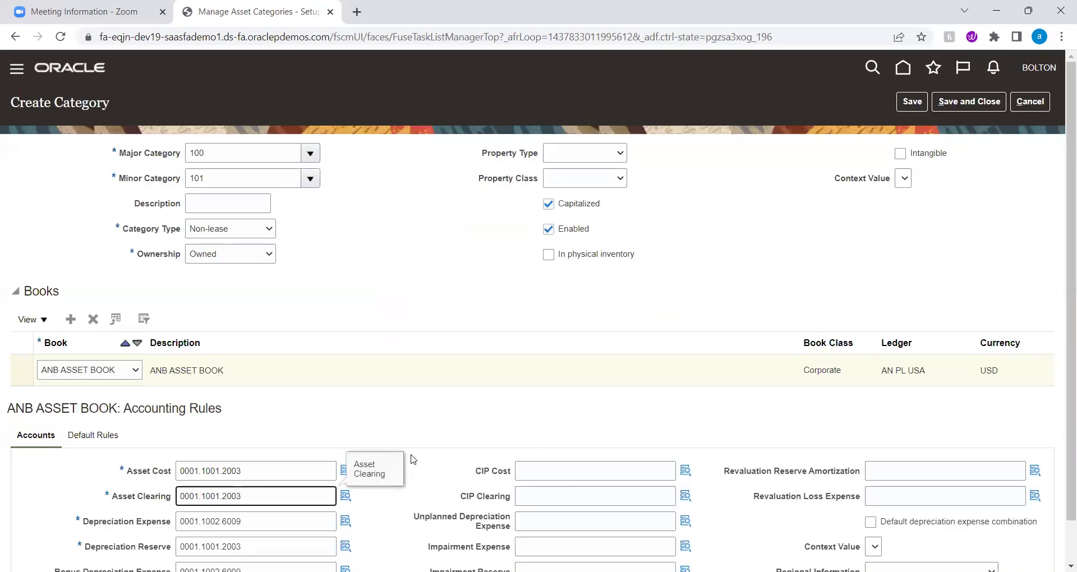
{"action": "left_click", "coordinate": [90, 389]}
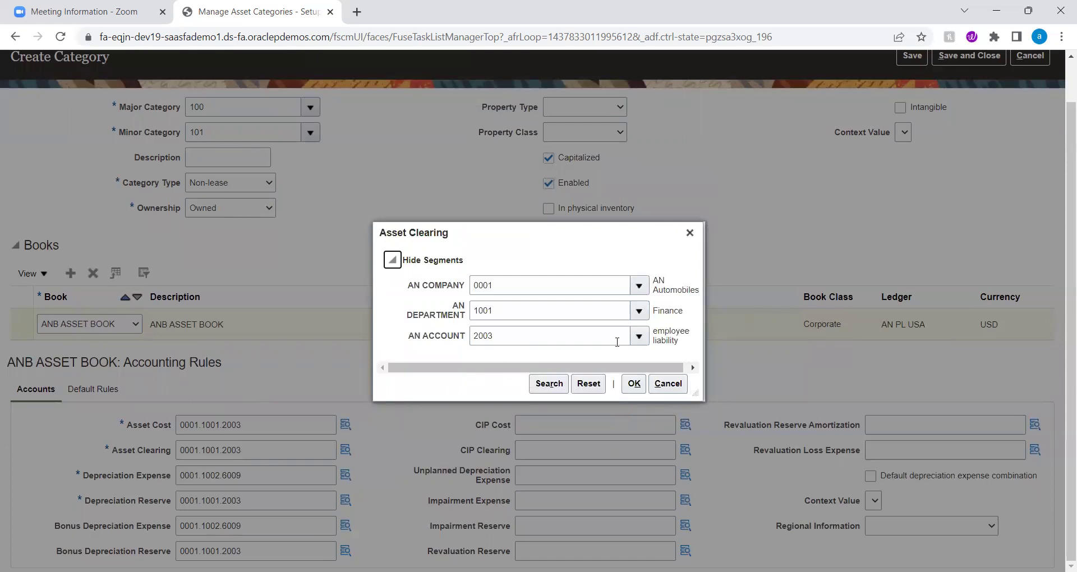
- Search accounts by description "asset", set the Asset Clearing account to 6014 asset clearing and accept the combination
{"action": "left_click", "coordinate": [640, 339]}
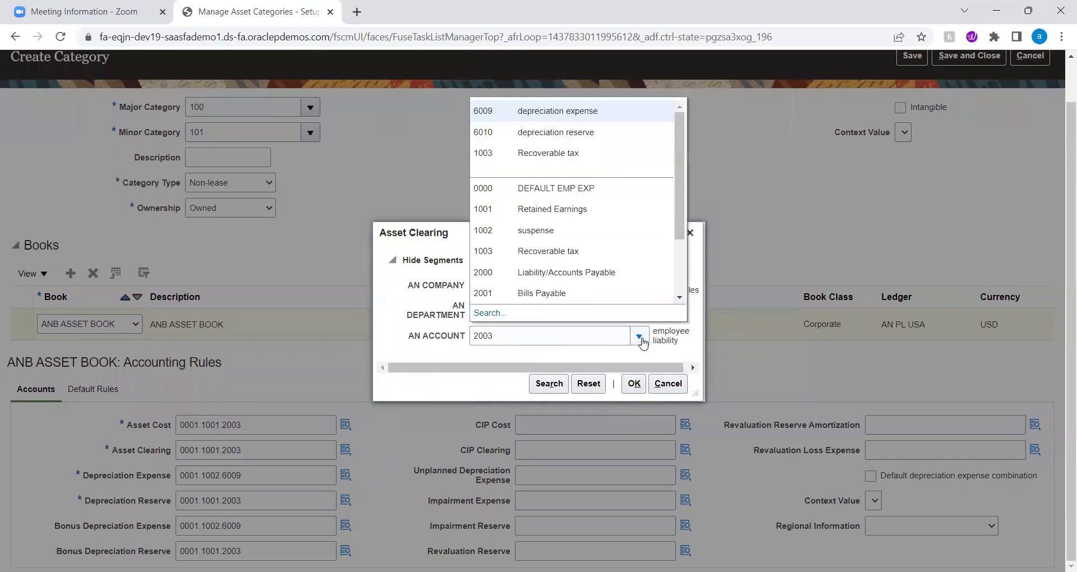
{"action": "left_click", "coordinate": [486, 314]}
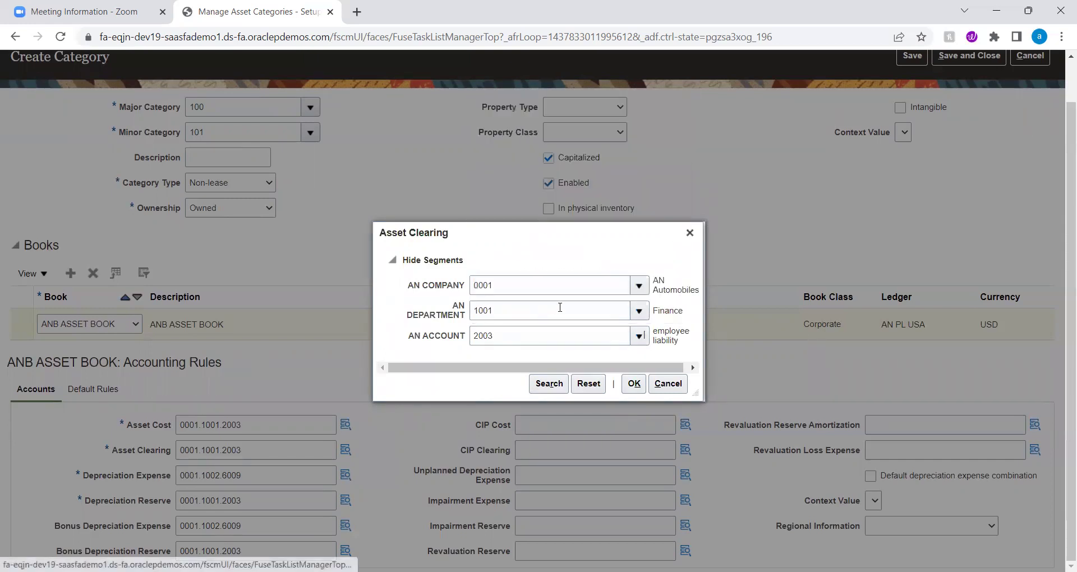
{"action": "double_click", "coordinate": [538, 285]}
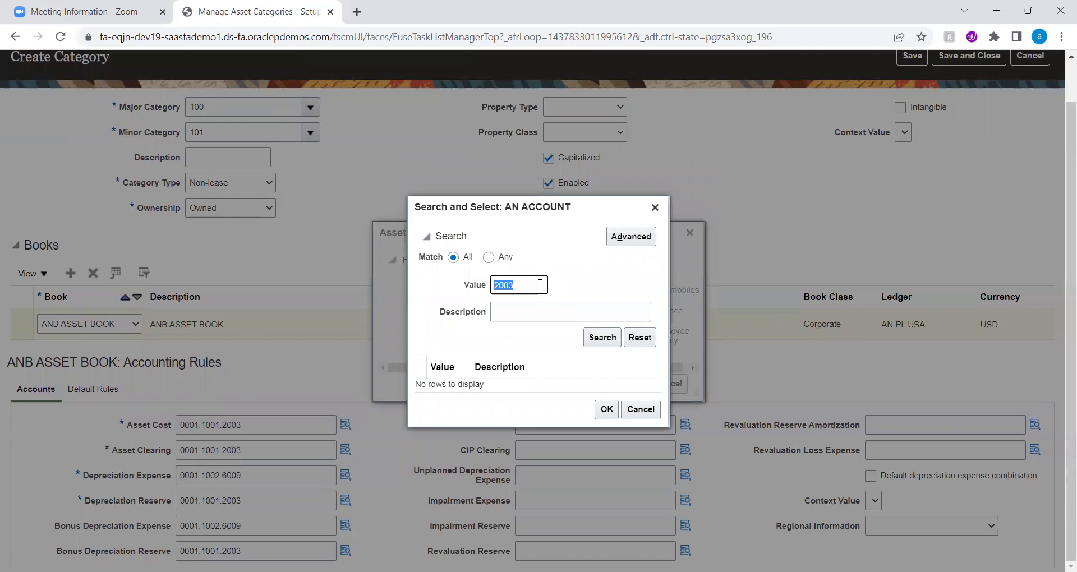
{"action": "key", "text": "BackSpace"}
{"action": "left_click", "coordinate": [561, 316]}
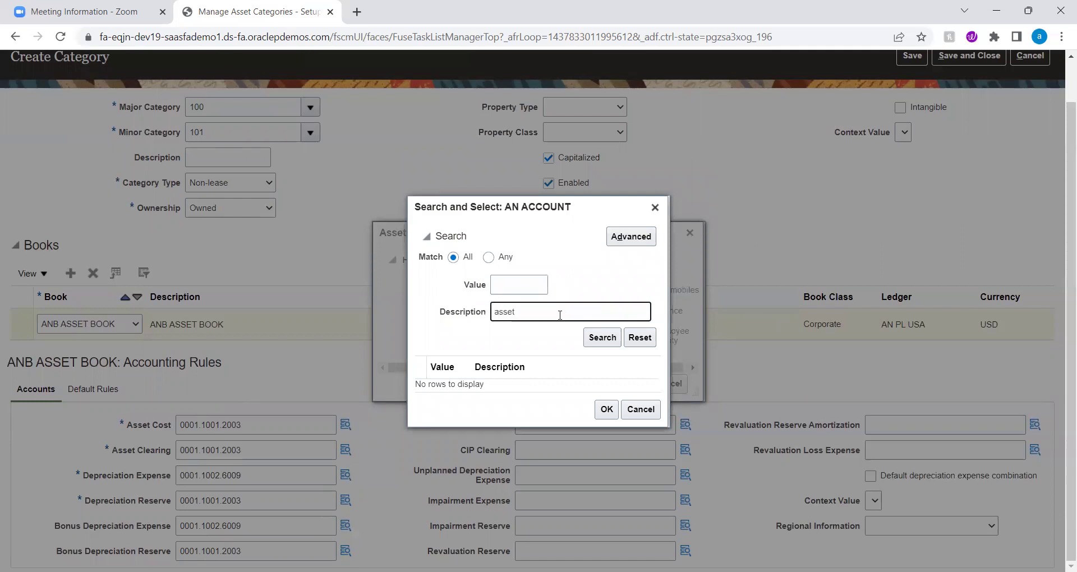
{"action": "left_click", "coordinate": [603, 338]}
{"action": "left_click", "coordinate": [528, 405]}
{"action": "left_click", "coordinate": [606, 437]}
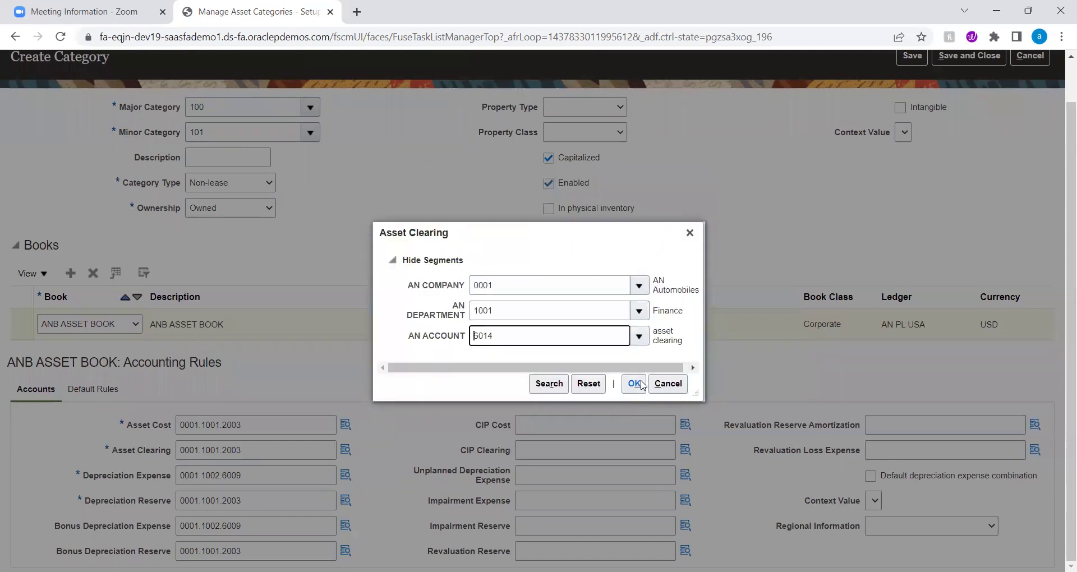
{"action": "left_click", "coordinate": [641, 387]}
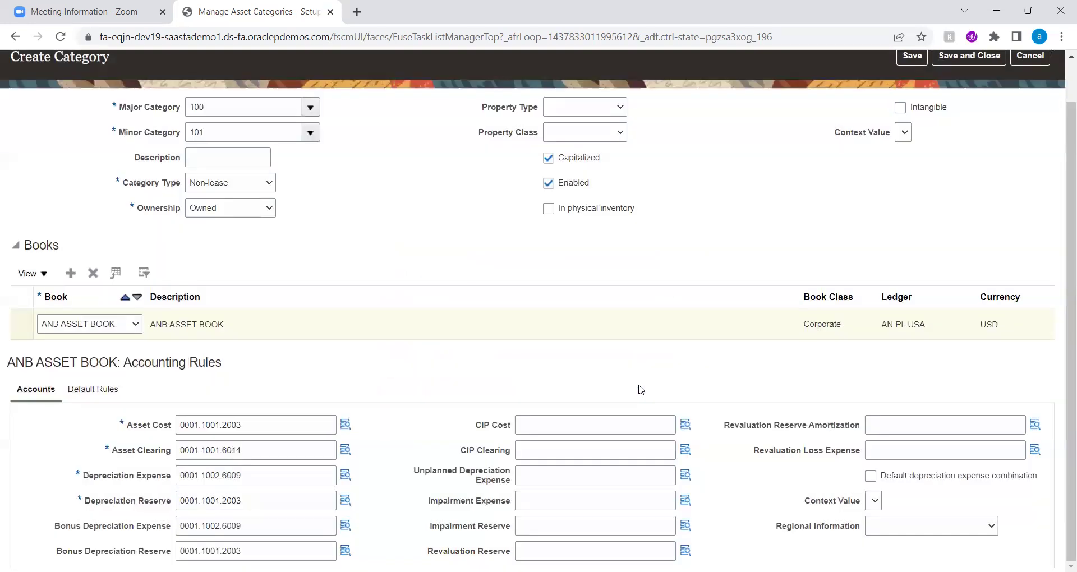
- Open the Default Rules of ANB ASSET BOOK and add a rule row
{"action": "left_click", "coordinate": [94, 390]}
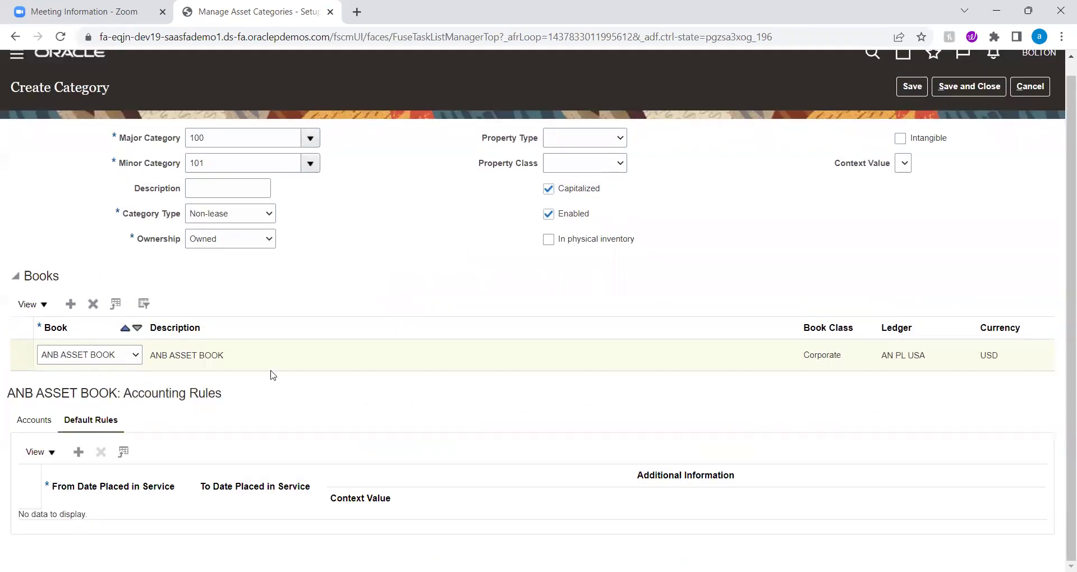
{"action": "left_click", "coordinate": [85, 458]}
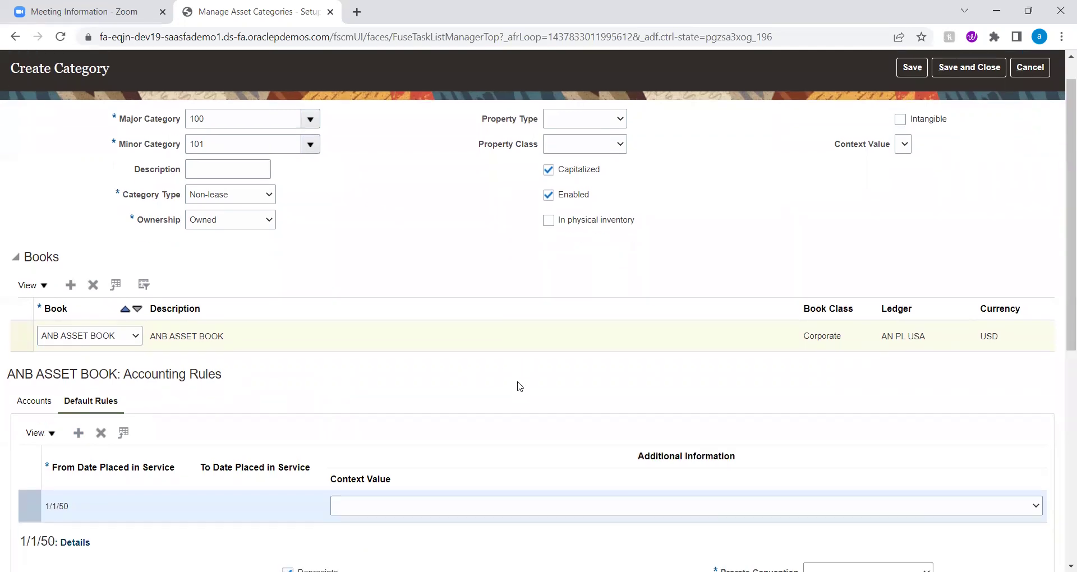
- Examine the new default rule's placed-in-service date, depreciation, convention, subcomponent and group asset fields
{"action": "scroll", "coordinate": [516, 382], "scroll_direction": "down", "scroll_amount": 5}
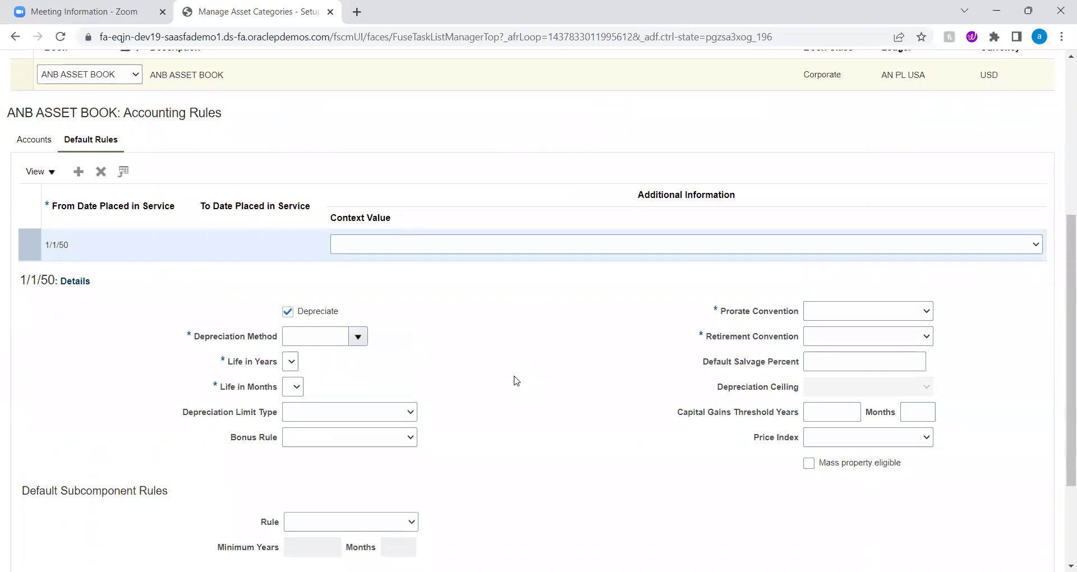
{"action": "scroll", "coordinate": [541, 140], "scroll_direction": "up", "scroll_amount": 3}
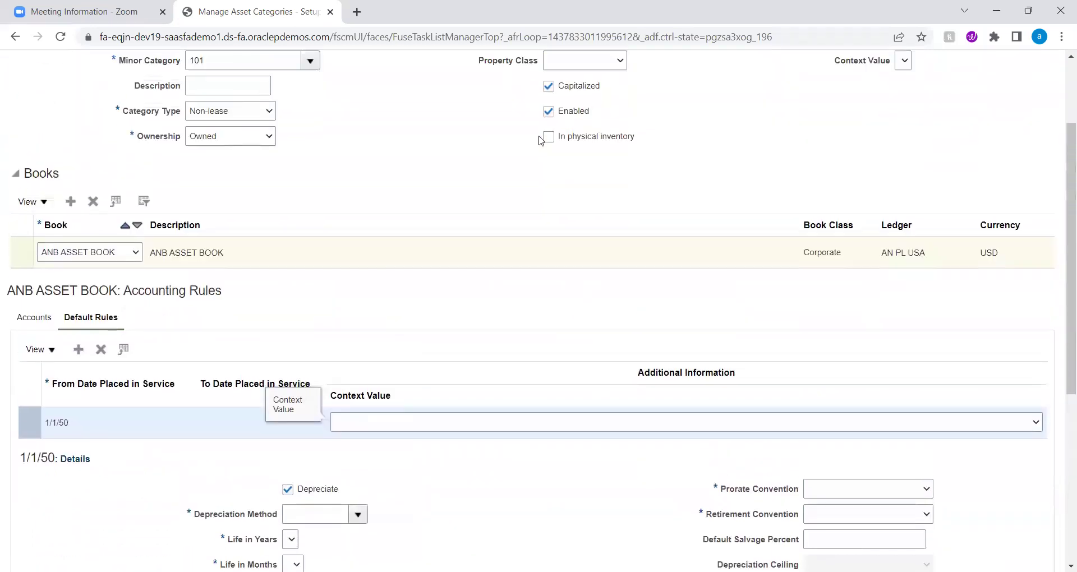
{"action": "scroll", "coordinate": [541, 139], "scroll_direction": "up", "scroll_amount": 2}
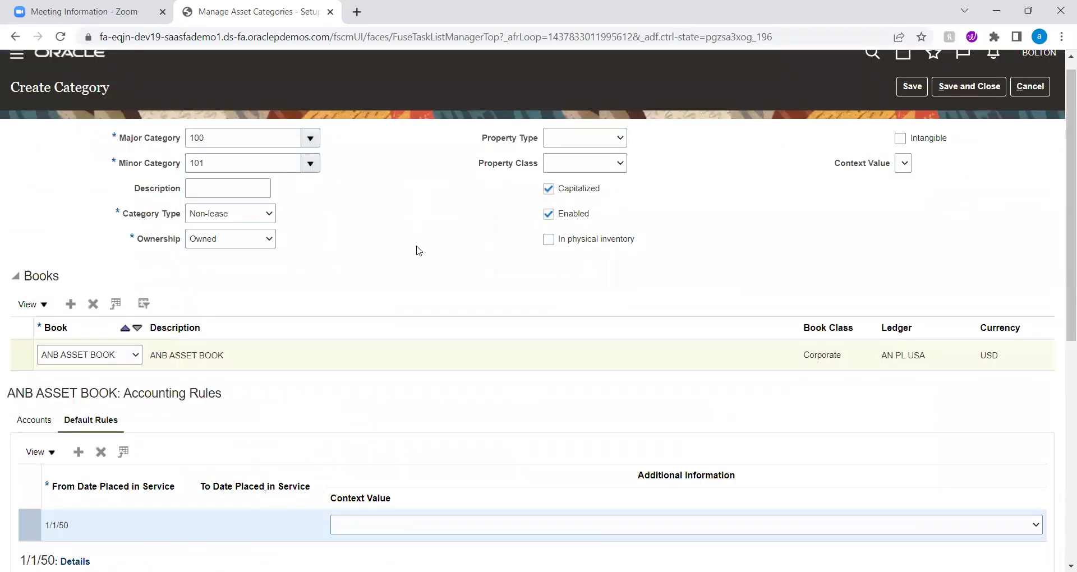
{"action": "scroll", "coordinate": [418, 251], "scroll_direction": "down", "scroll_amount": 6}
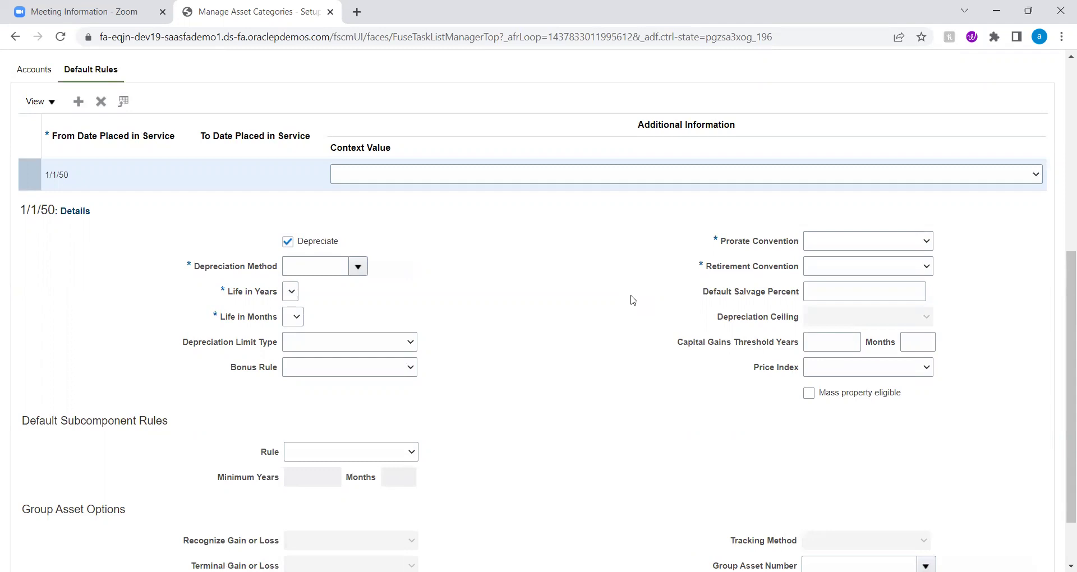
{"action": "scroll", "coordinate": [662, 308], "scroll_direction": "down", "scroll_amount": 1}
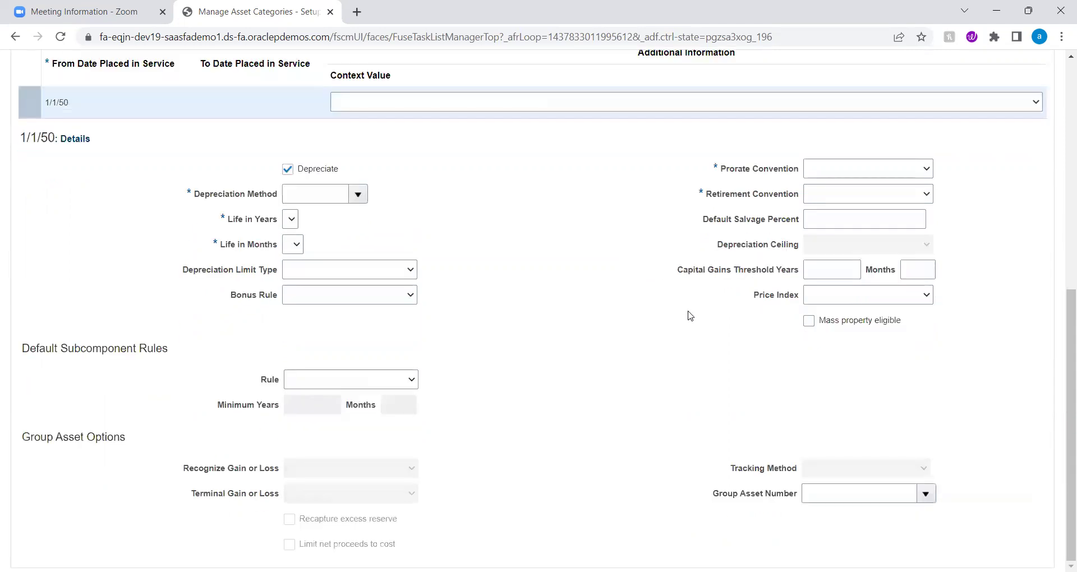
{"action": "scroll", "coordinate": [512, 342], "scroll_direction": "up", "scroll_amount": 3}
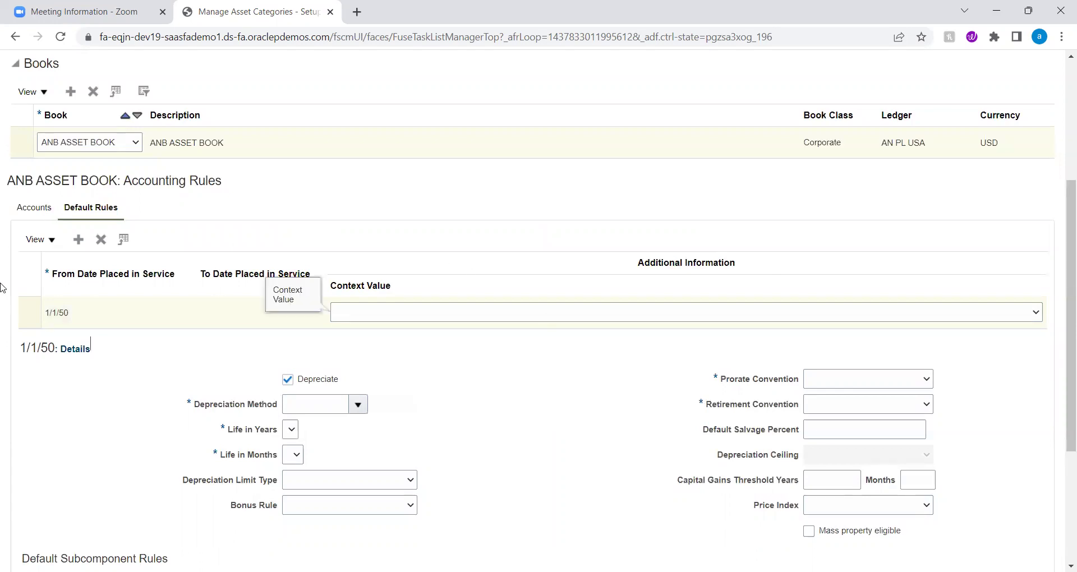
{"action": "left_click", "coordinate": [67, 303]}
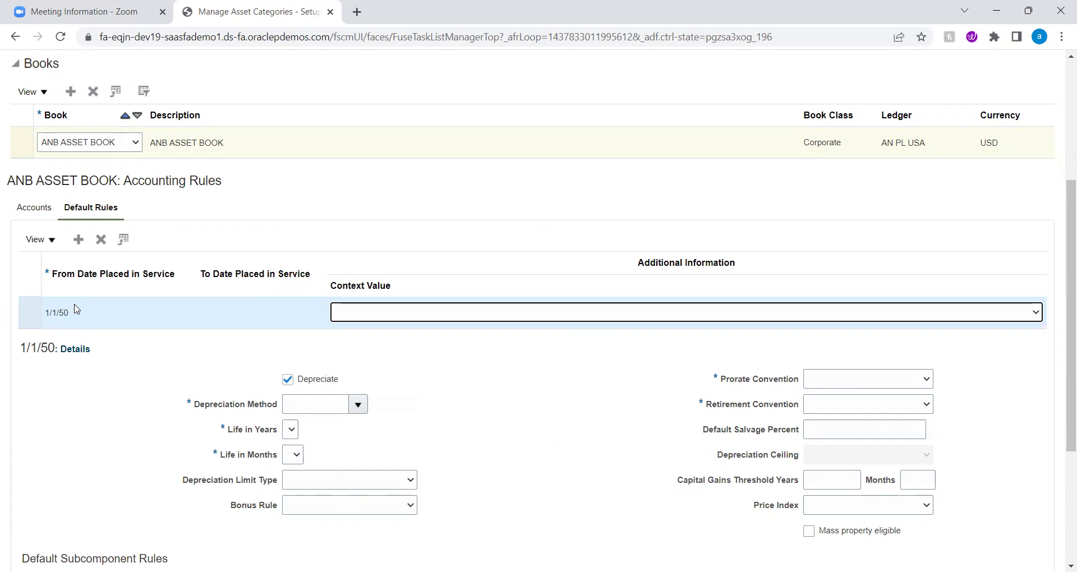
{"action": "left_click", "coordinate": [127, 402]}
{"action": "scroll", "coordinate": [128, 404], "scroll_direction": "down", "scroll_amount": 1}
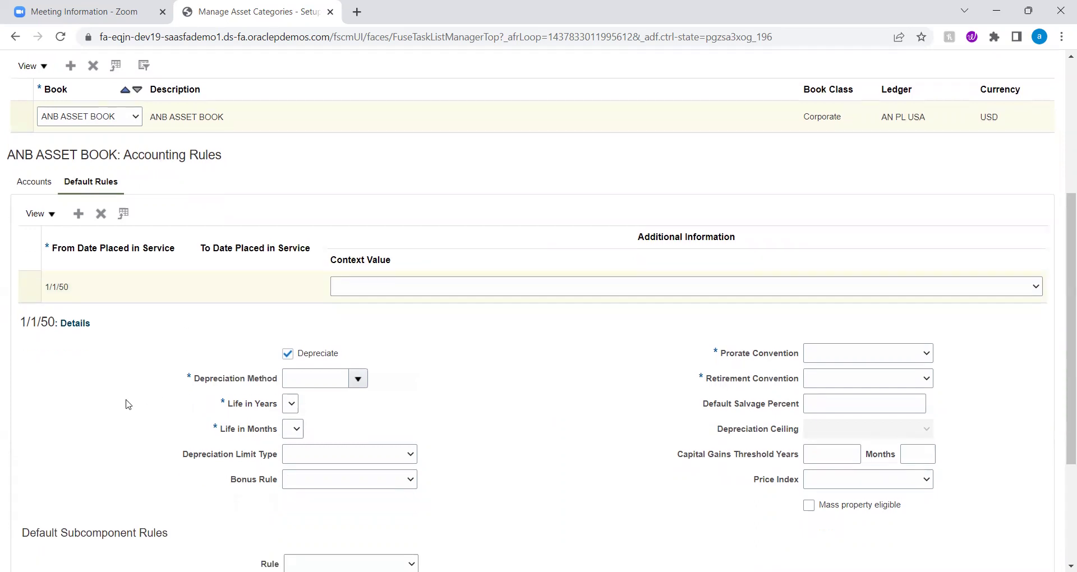
- Set the default rule's depreciation method to AABB Dep with a life of 10 years and 0 months
{"action": "scroll", "coordinate": [127, 404], "scroll_direction": "down", "scroll_amount": 2}
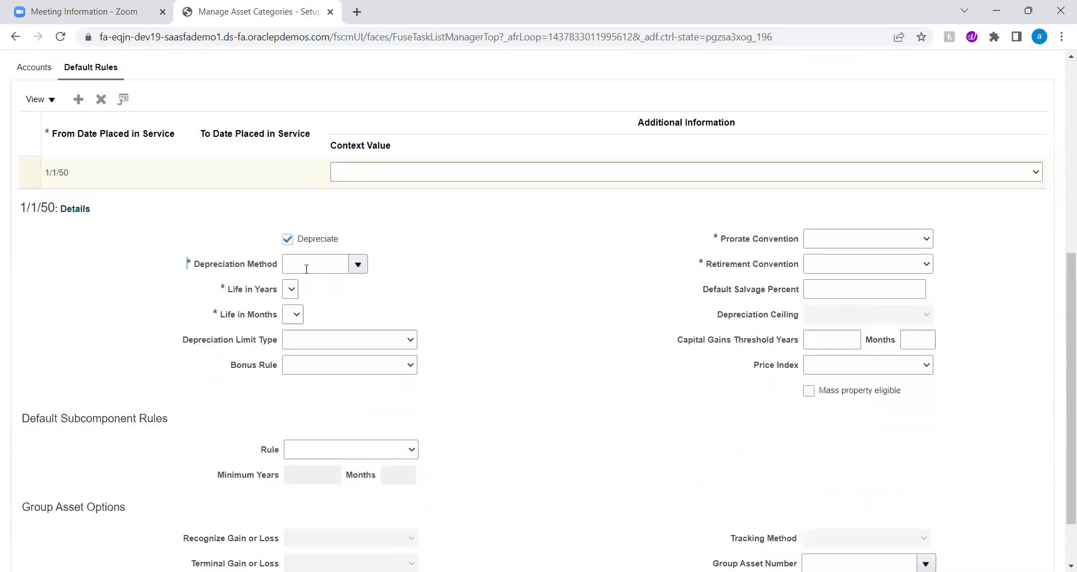
{"action": "left_click", "coordinate": [358, 265]}
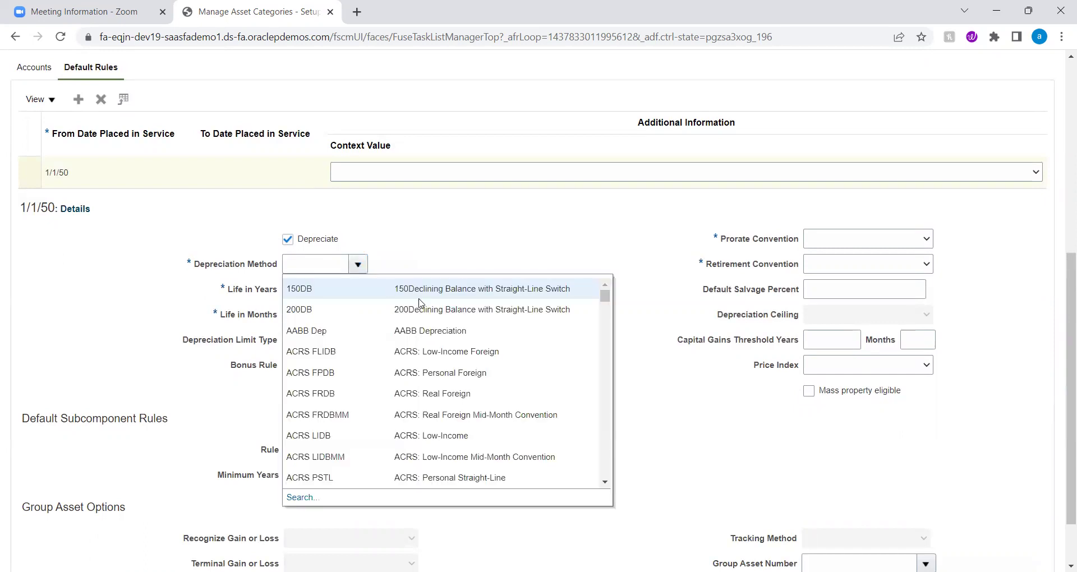
{"action": "left_click", "coordinate": [330, 331]}
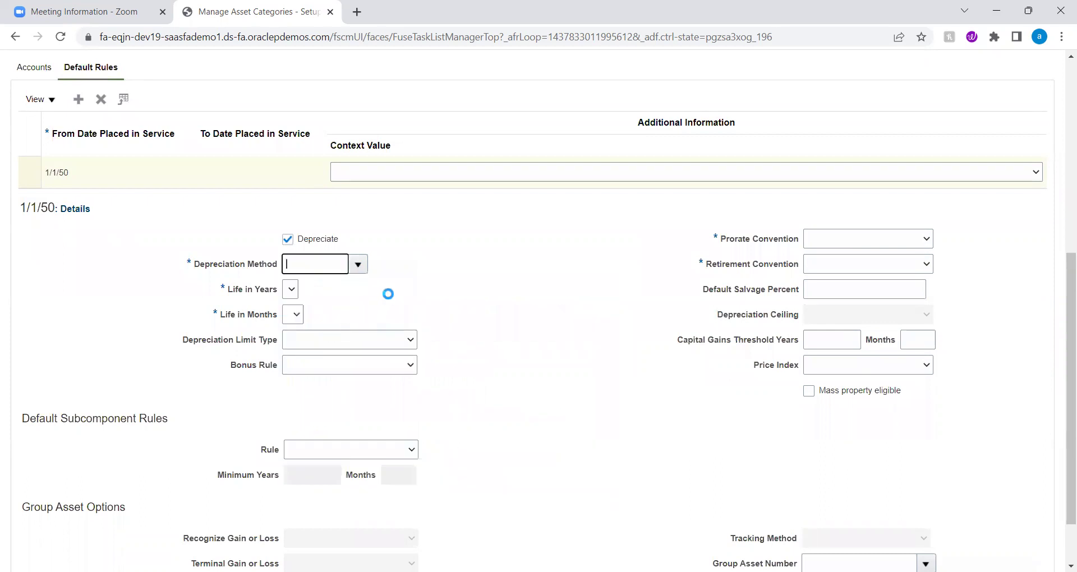
{"action": "left_click", "coordinate": [296, 289]}
{"action": "left_click", "coordinate": [301, 315]}
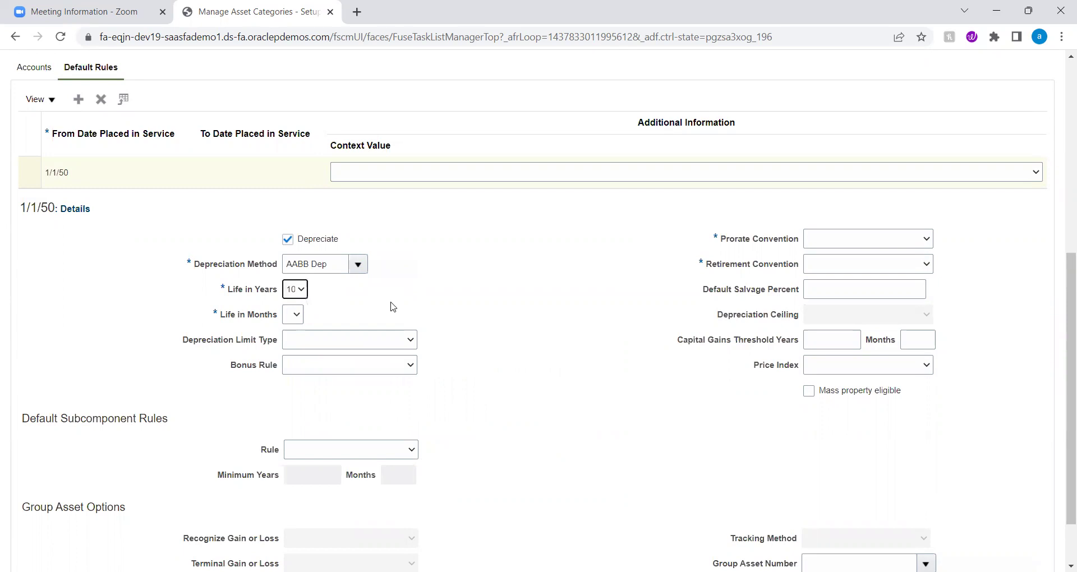
{"action": "left_click", "coordinate": [298, 315]}
{"action": "left_click", "coordinate": [289, 342]}
- Set both the prorate convention and the retirement convention of the default rule to ANB pro
{"action": "left_click", "coordinate": [876, 246]}
{"action": "left_click", "coordinate": [857, 267]}
{"action": "left_click", "coordinate": [856, 268]}
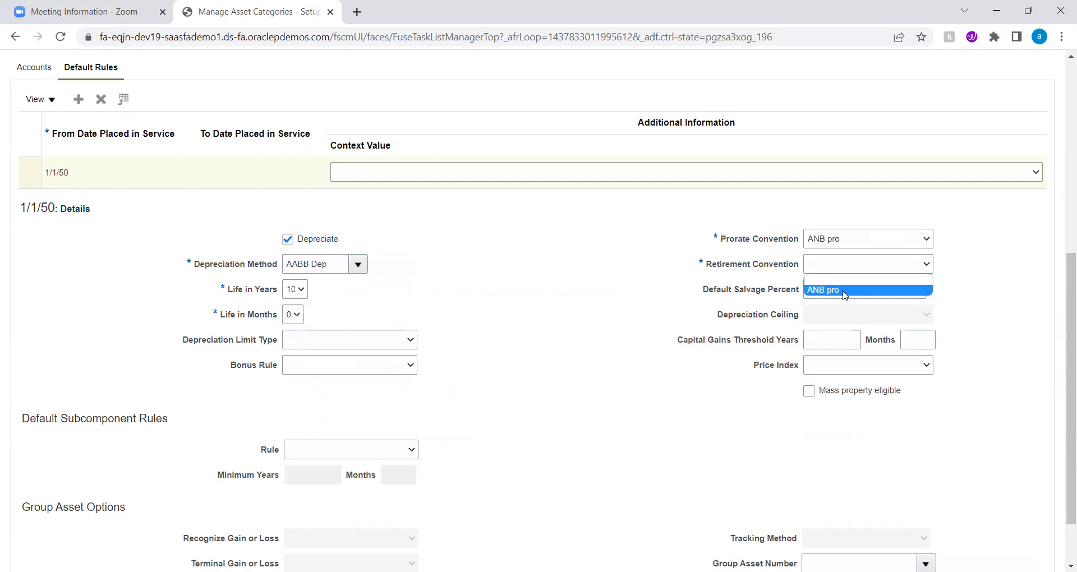
{"action": "left_click", "coordinate": [845, 291]}
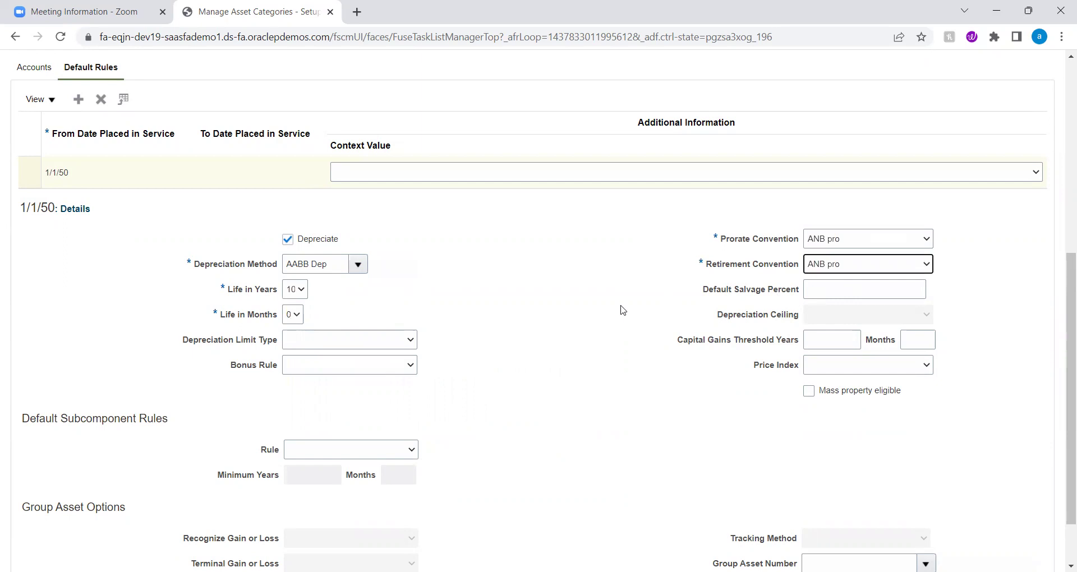
{"action": "left_click", "coordinate": [633, 325]}
- Examine the choices offered for the depreciation limit type and the default subcomponent rule
{"action": "left_click", "coordinate": [331, 340]}
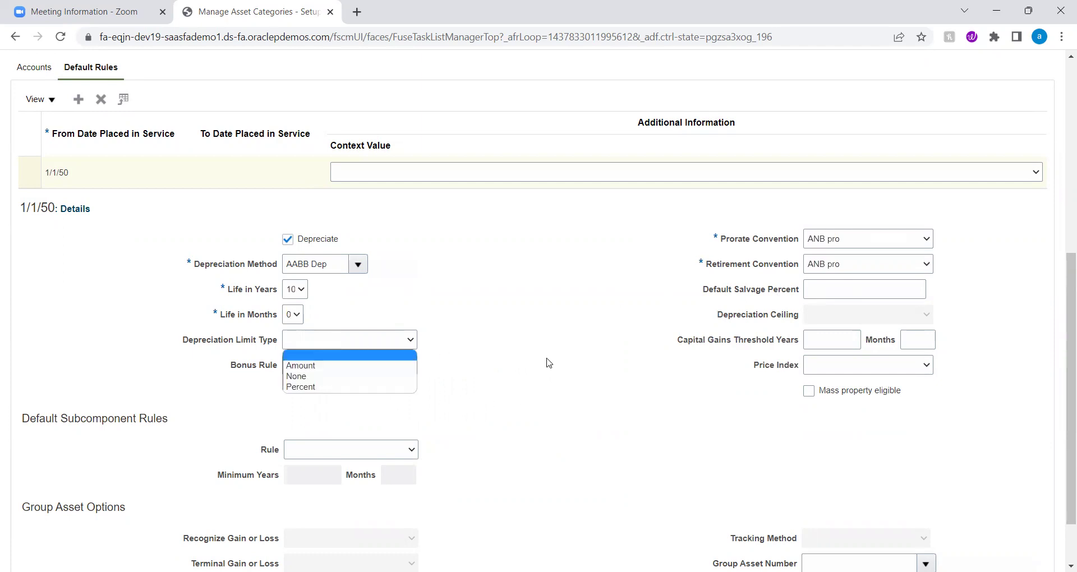
{"action": "left_click", "coordinate": [547, 363]}
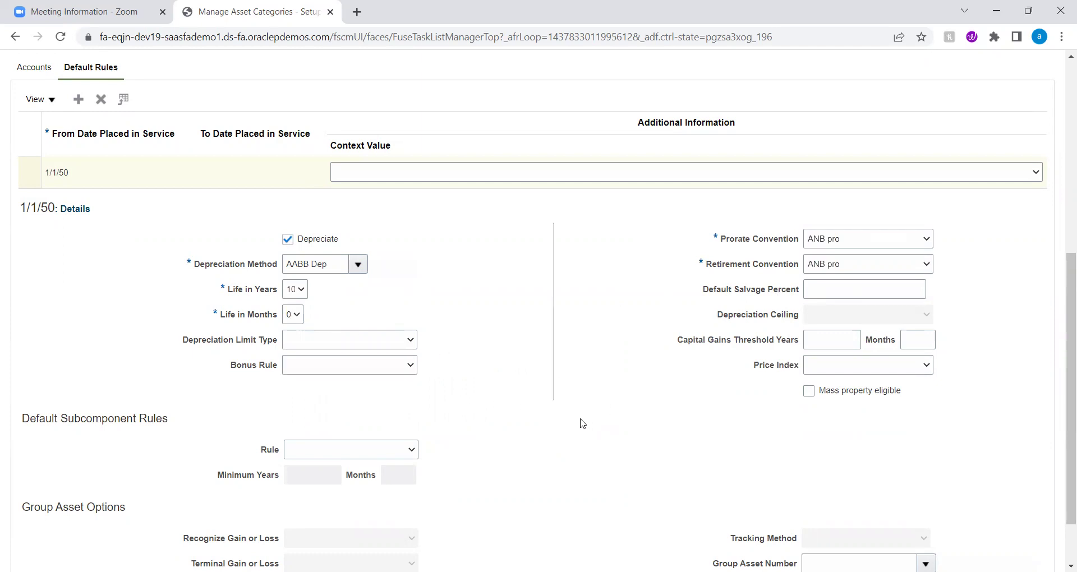
{"action": "scroll", "coordinate": [560, 422], "scroll_direction": "down", "scroll_amount": 1}
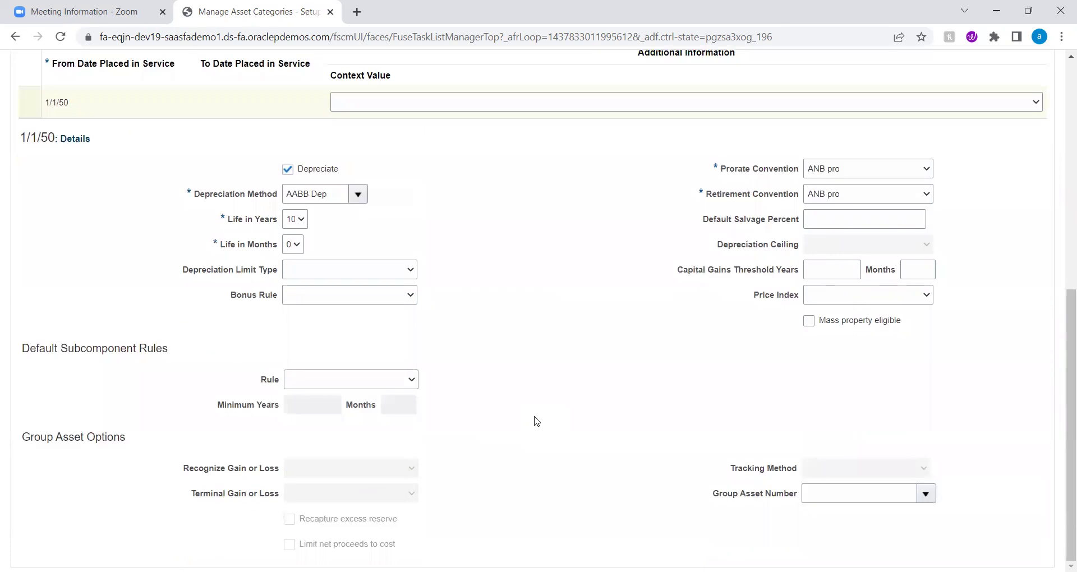
{"action": "left_click", "coordinate": [317, 387]}
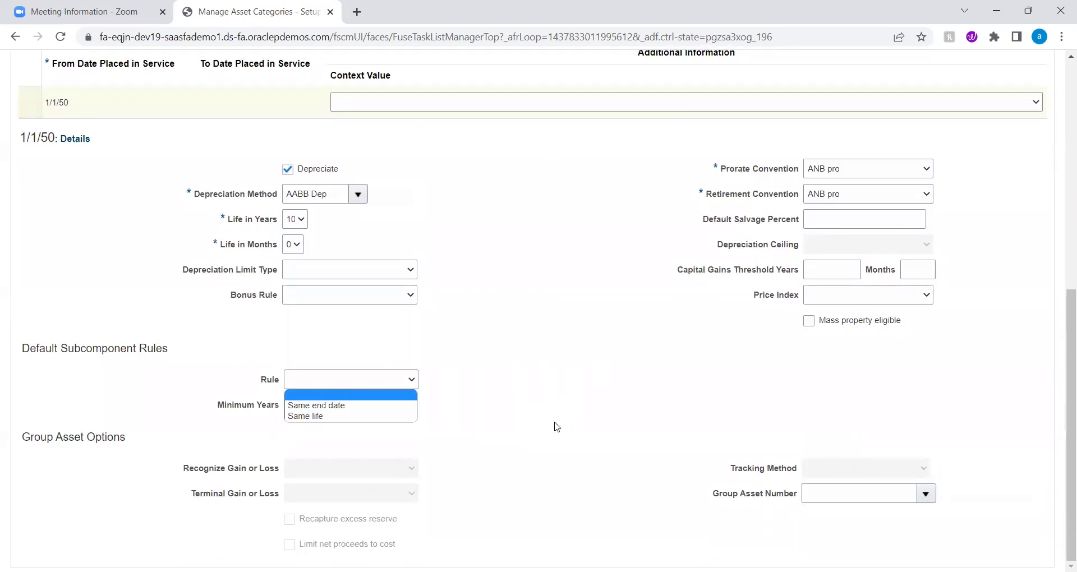
{"action": "left_click", "coordinate": [324, 481]}
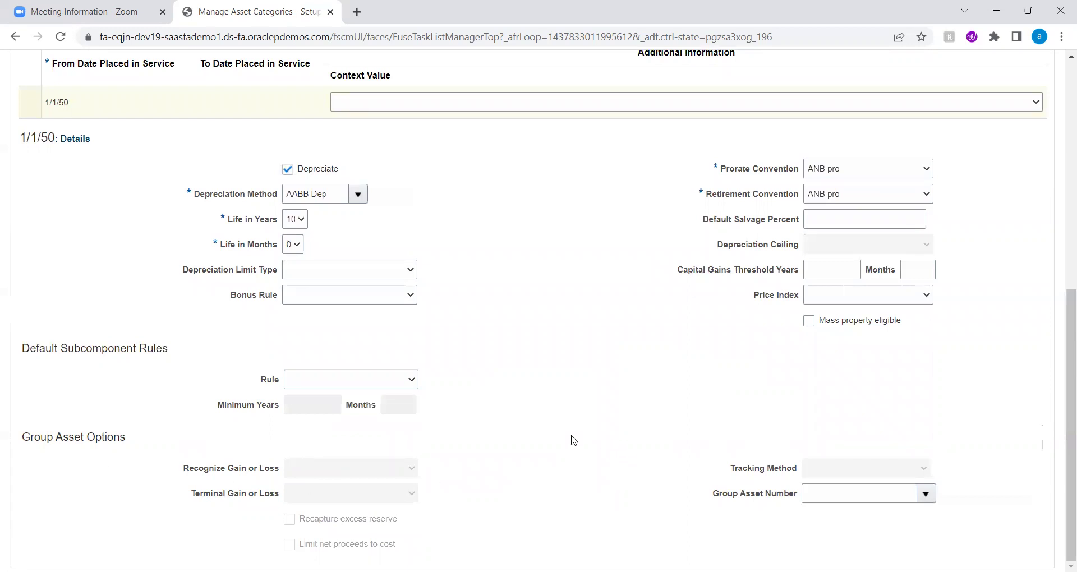
{"action": "scroll", "coordinate": [569, 439], "scroll_direction": "up", "scroll_amount": 1}
{"action": "scroll", "coordinate": [569, 440], "scroll_direction": "down", "scroll_amount": 1}
- Discard the new category 100/101 without saving and return to the Trianz Project task list
{"action": "scroll", "coordinate": [530, 366], "scroll_direction": "up", "scroll_amount": 5}
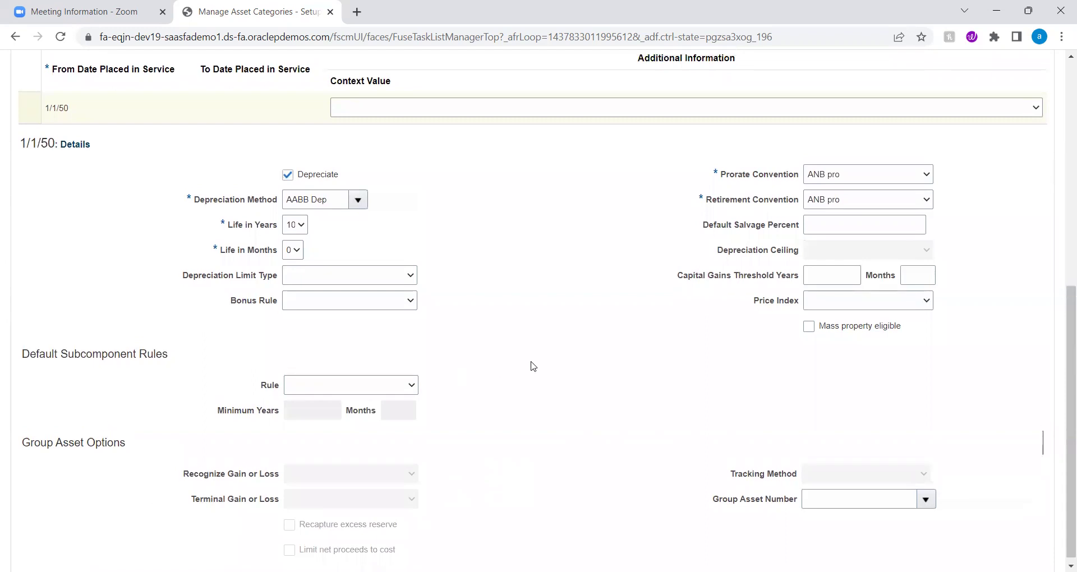
{"action": "scroll", "coordinate": [533, 366], "scroll_direction": "up", "scroll_amount": 2}
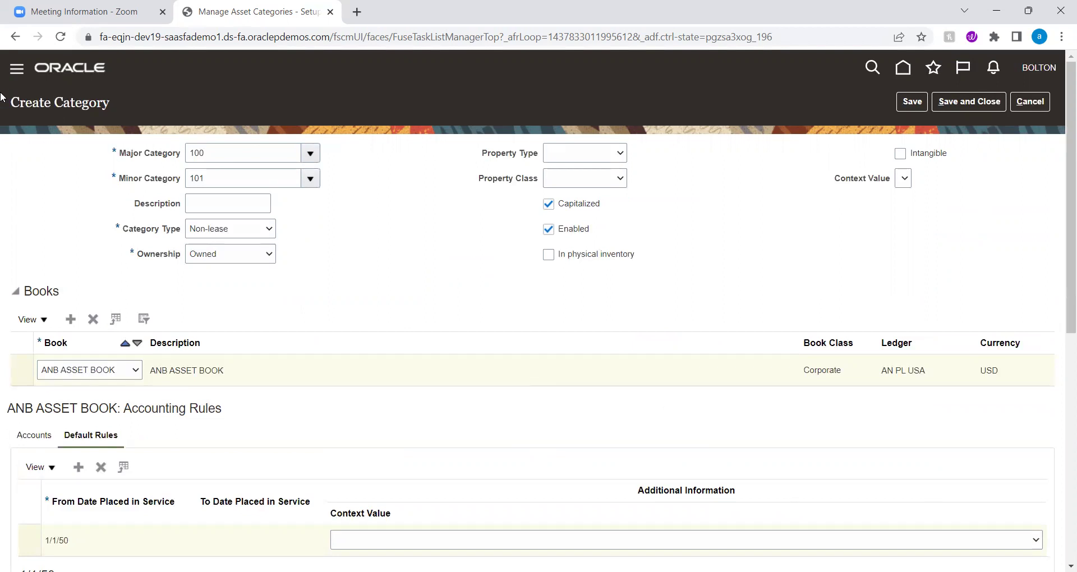
{"action": "left_click", "coordinate": [1032, 102]}
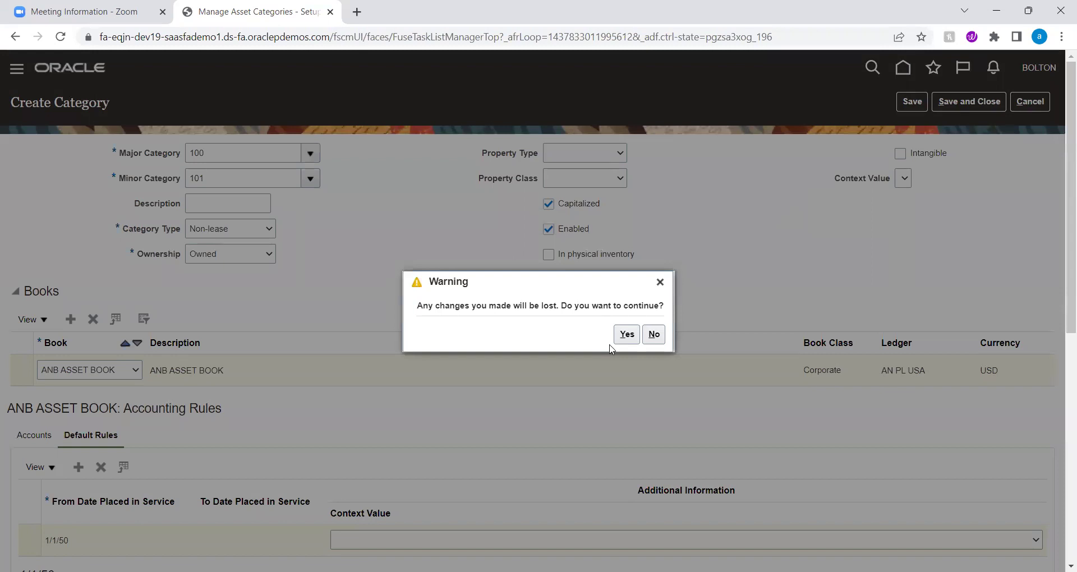
{"action": "left_click", "coordinate": [625, 335]}
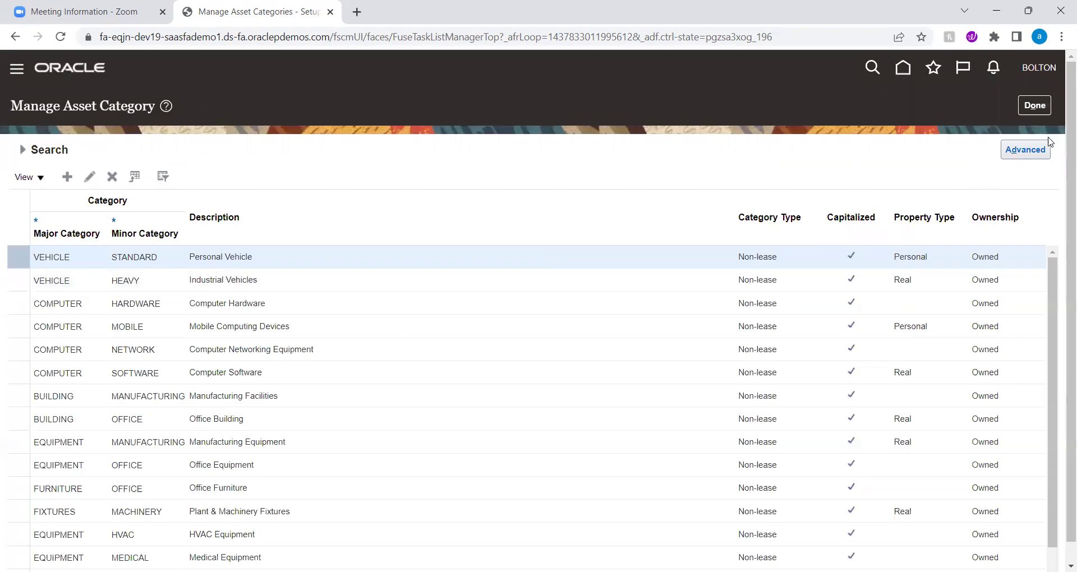
{"action": "left_click", "coordinate": [1038, 110]}
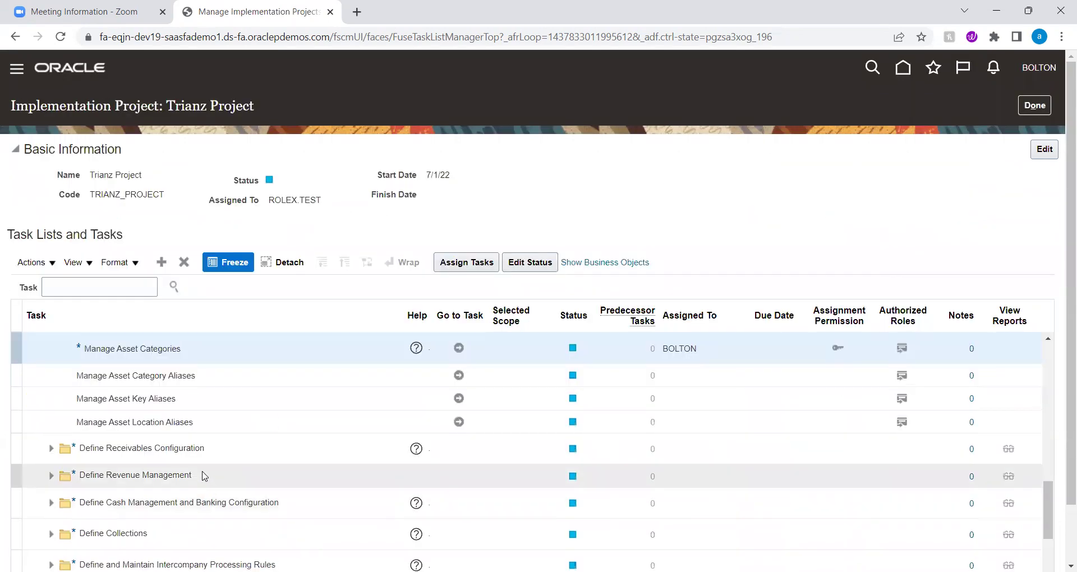
- Open the Manage Asset Book Data Access for Users task from the project's task list
{"action": "scroll", "coordinate": [183, 404], "scroll_direction": "up", "scroll_amount": 3}
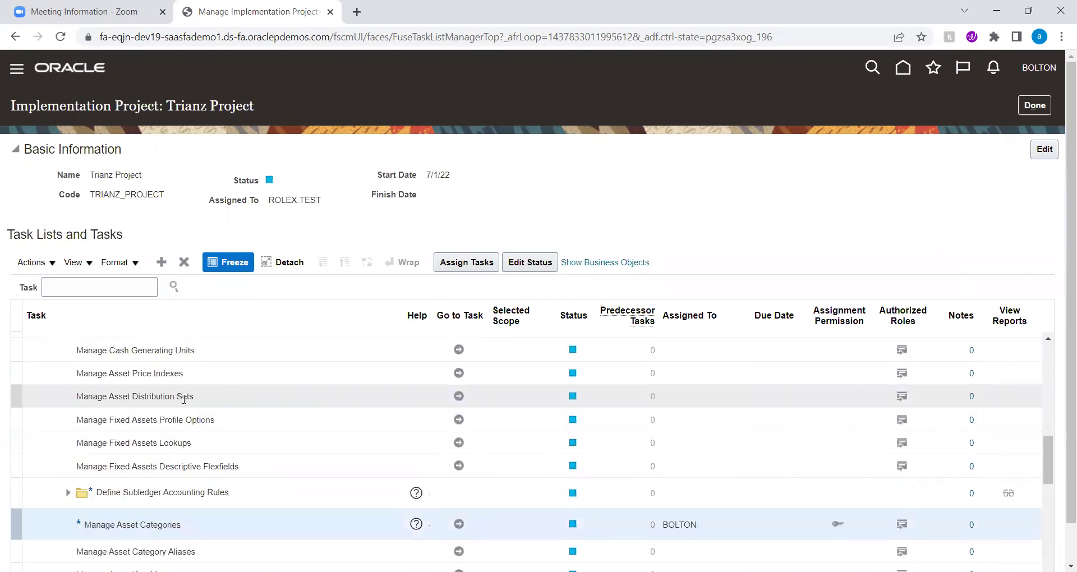
{"action": "scroll", "coordinate": [183, 400], "scroll_direction": "up", "scroll_amount": 2}
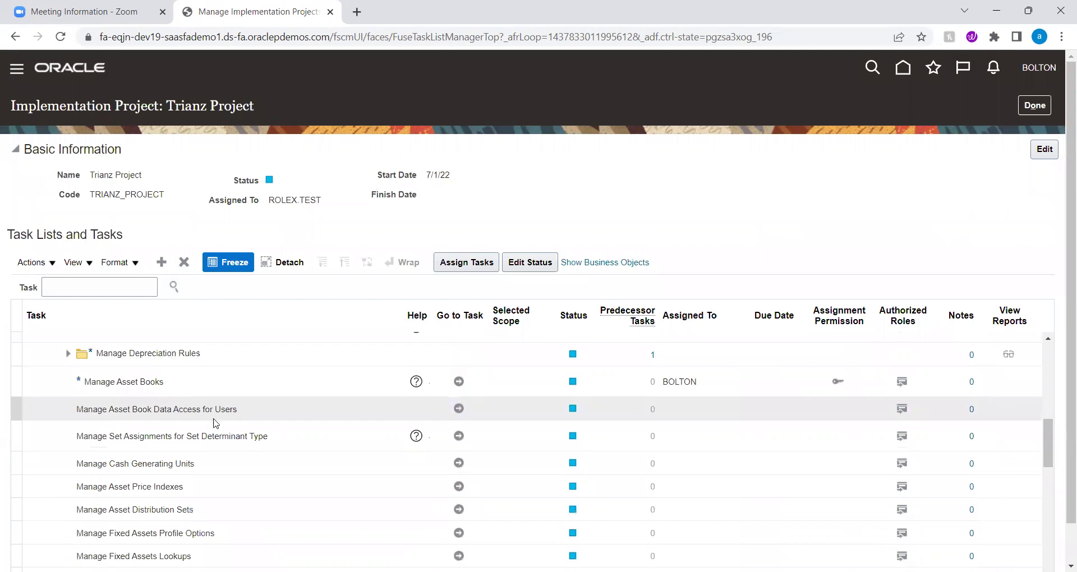
{"action": "left_click", "coordinate": [241, 410]}
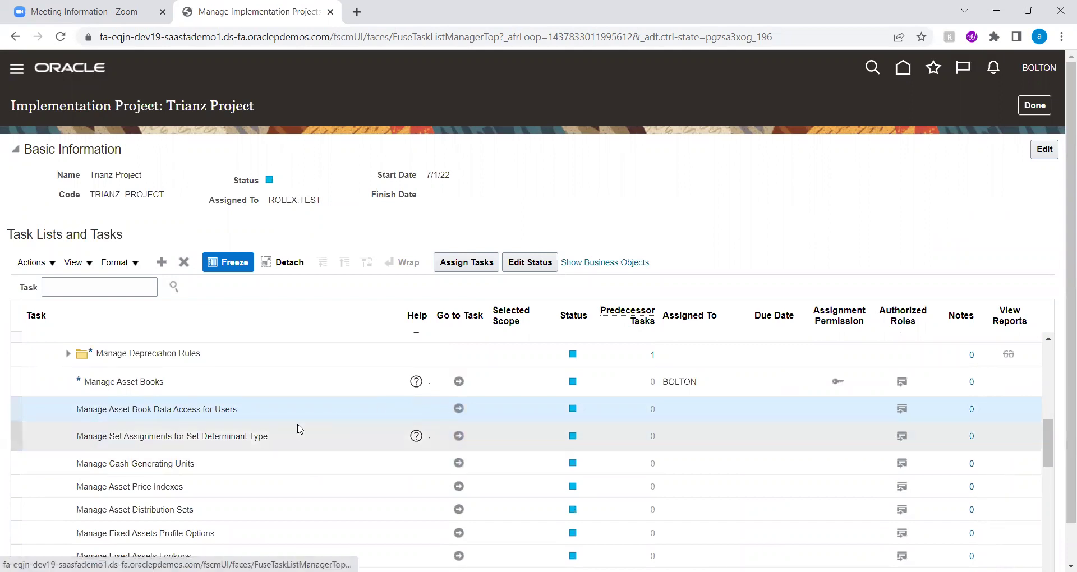
{"action": "left_click", "coordinate": [459, 407]}
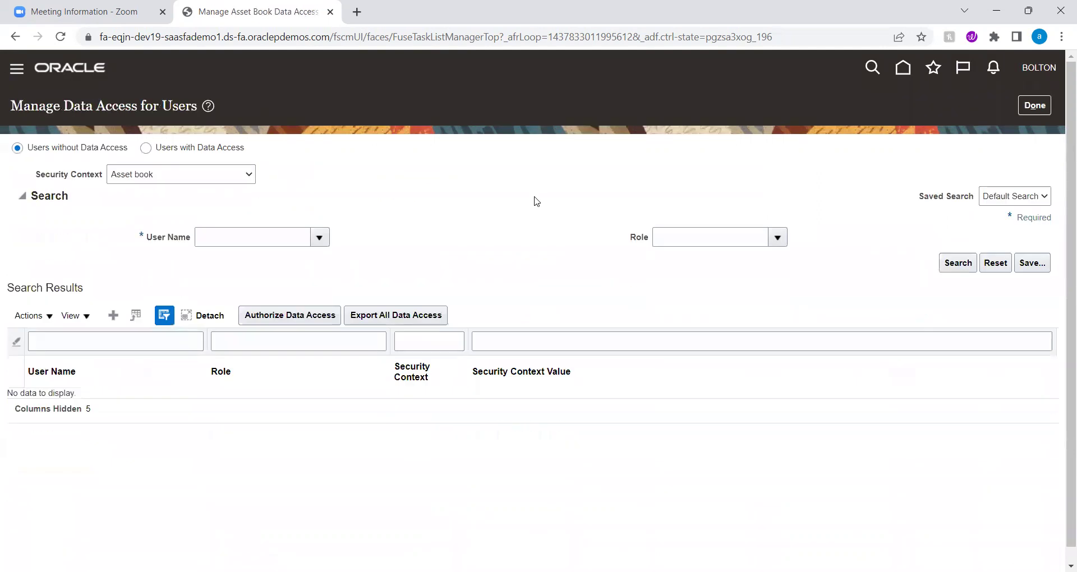
- Start a new data access entry for the signed-in user's account with the Controller role
{"action": "left_click", "coordinate": [113, 315]}
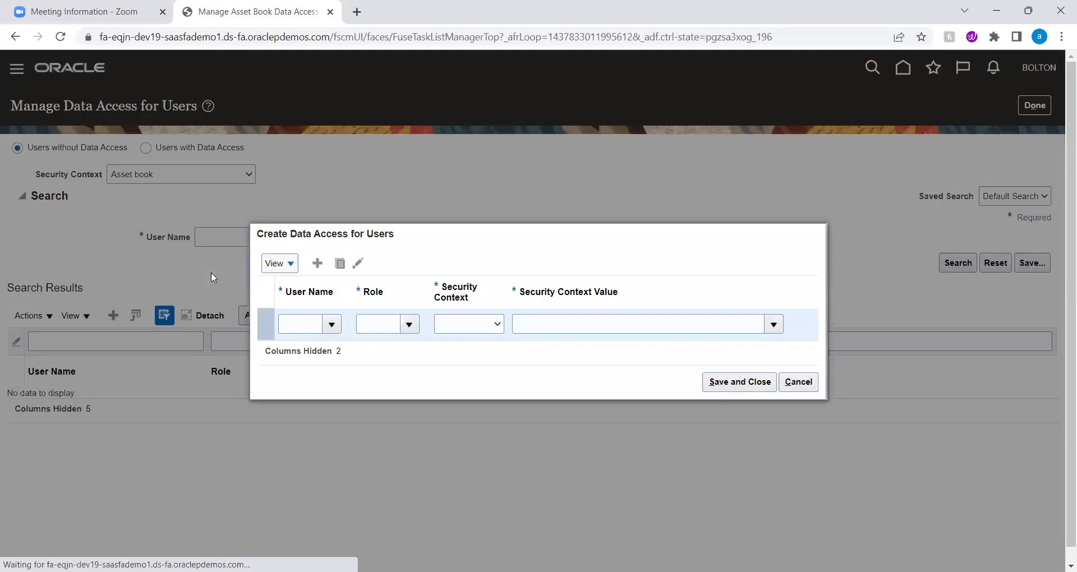
{"action": "left_click", "coordinate": [311, 324]}
{"action": "type", "text": "bol"}
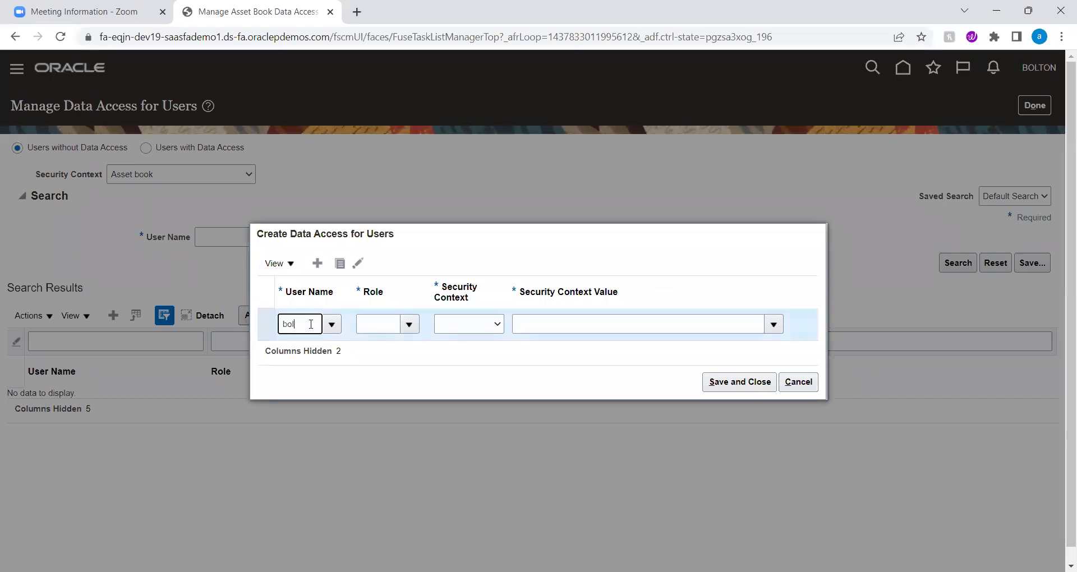
{"action": "left_click", "coordinate": [304, 345]}
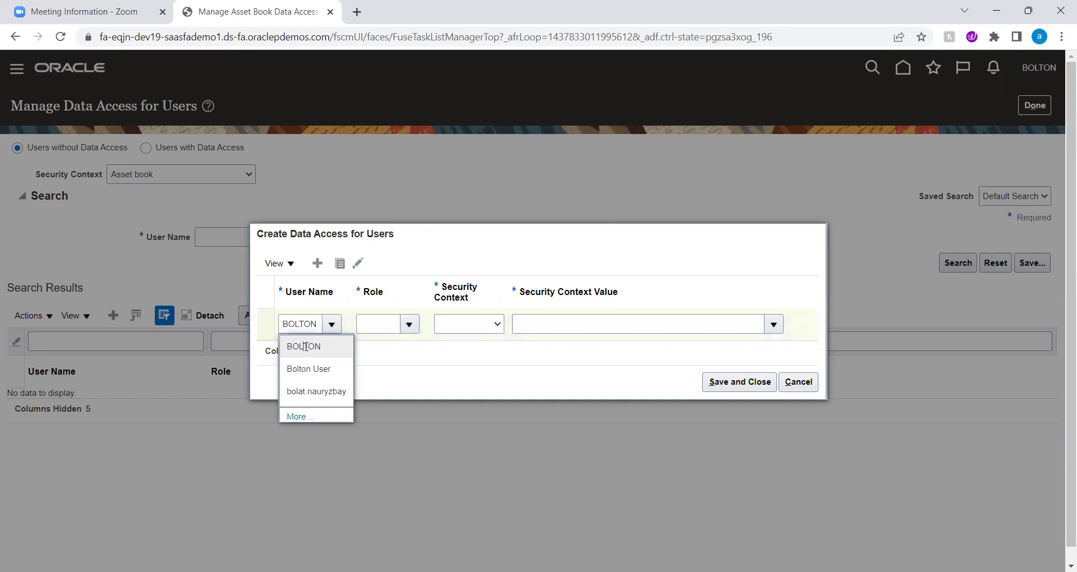
{"action": "left_click", "coordinate": [377, 322]}
{"action": "left_click", "coordinate": [410, 324]}
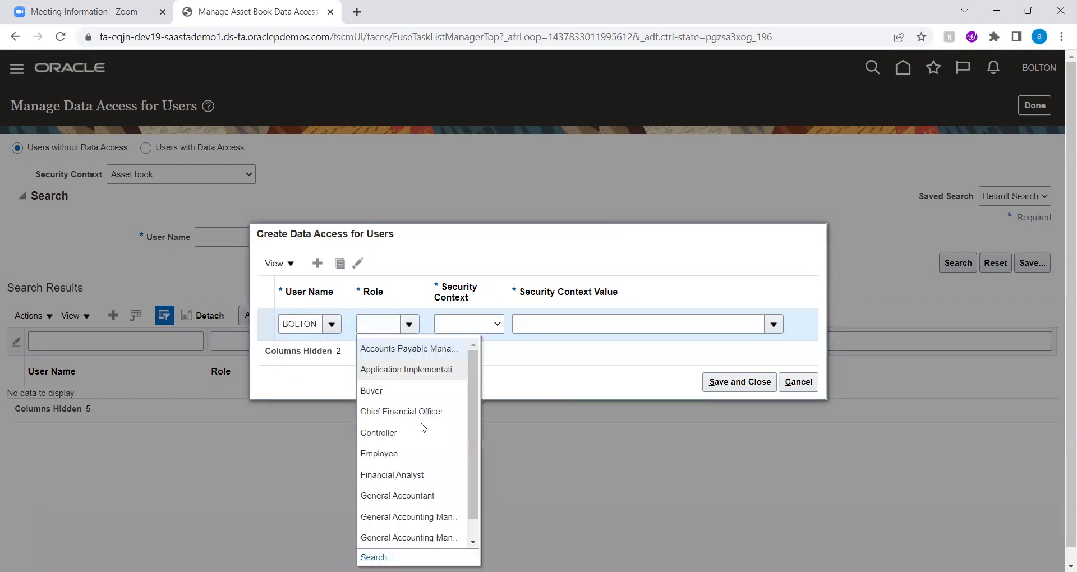
{"action": "scroll", "coordinate": [430, 430], "scroll_direction": "down", "scroll_amount": 1}
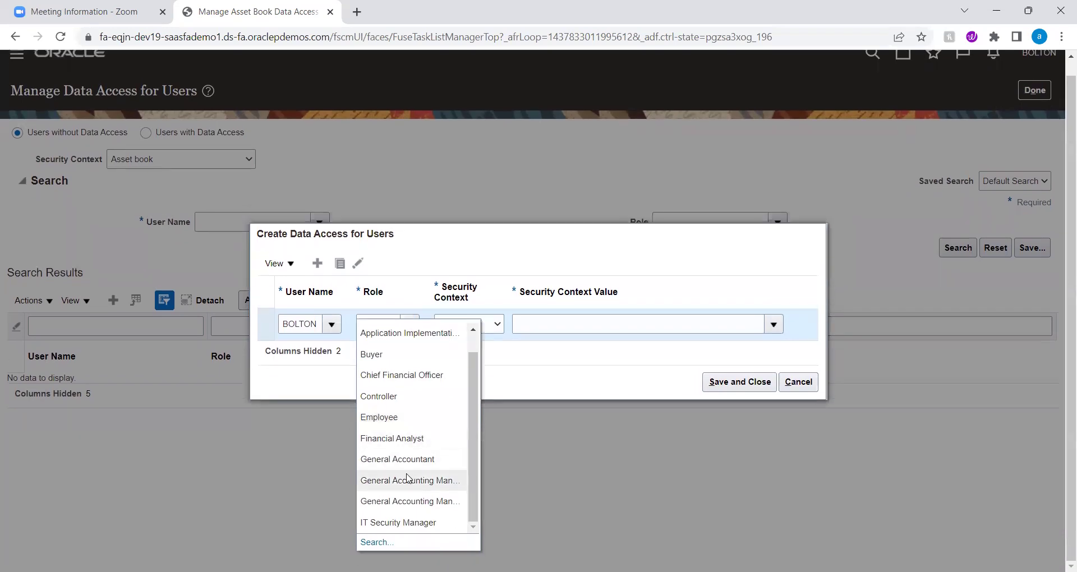
{"action": "scroll", "coordinate": [400, 443], "scroll_direction": "up", "scroll_amount": 1}
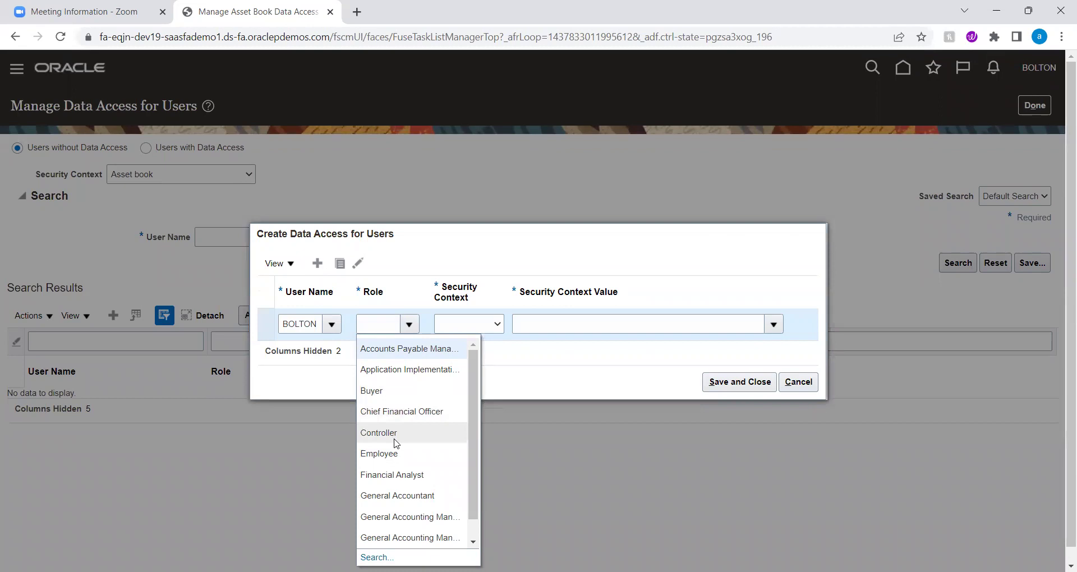
{"action": "left_click", "coordinate": [396, 433]}
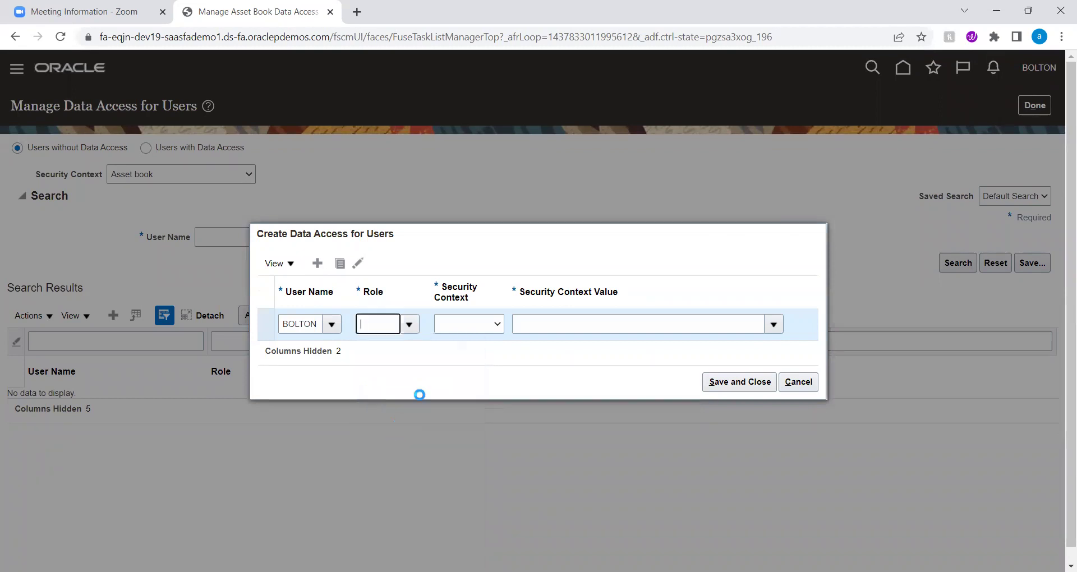
- Set the entry's security context to Asset book with value ACCORD CORPORATE BOOK, and cancel the entry
{"action": "left_click", "coordinate": [482, 325]}
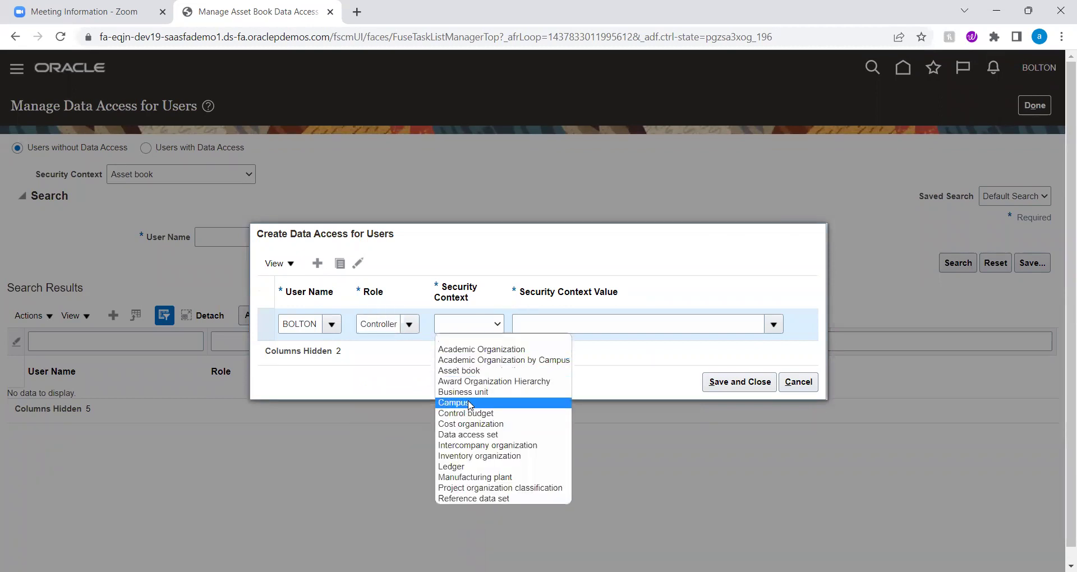
{"action": "left_click", "coordinate": [461, 372]}
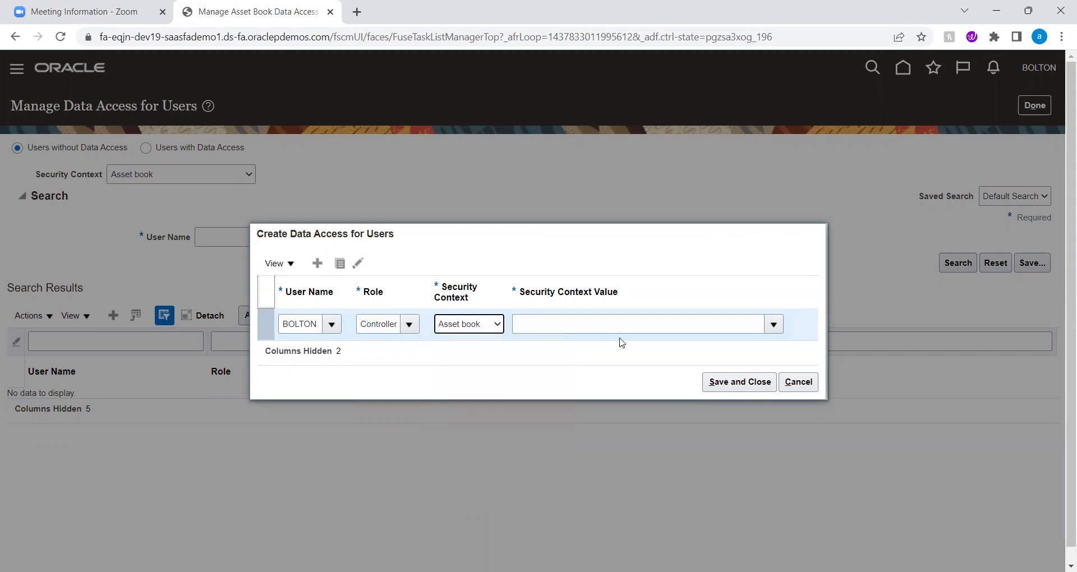
{"action": "left_click", "coordinate": [622, 323]}
{"action": "left_click", "coordinate": [775, 325]}
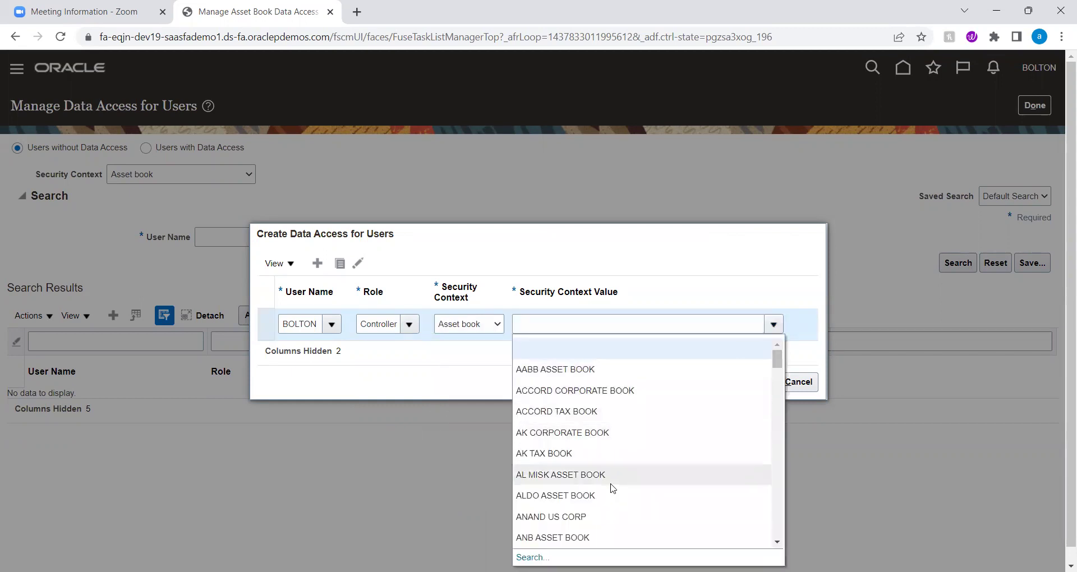
{"action": "left_click", "coordinate": [577, 391]}
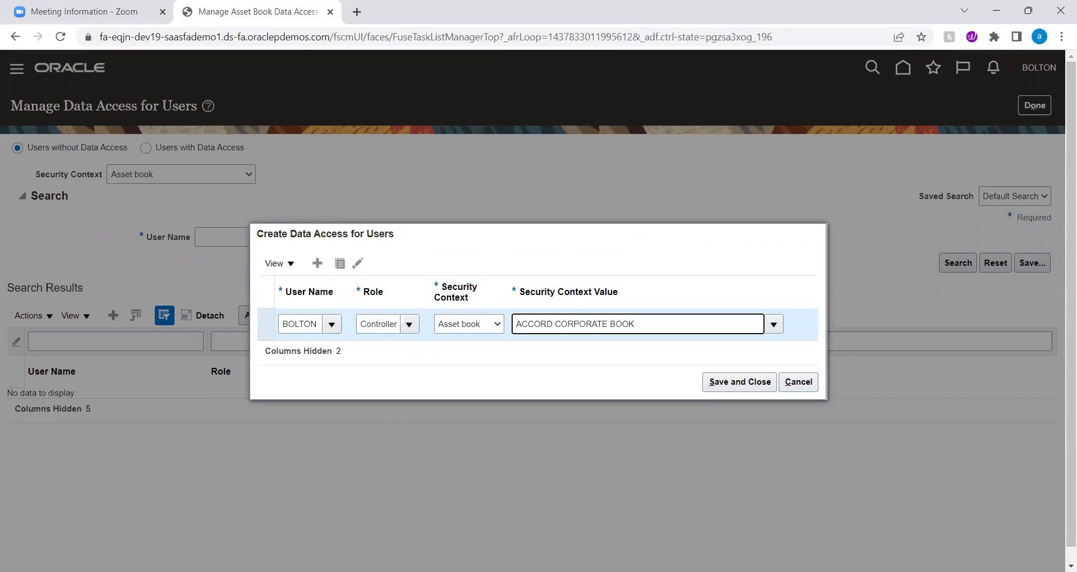
{"action": "left_click", "coordinate": [796, 382]}
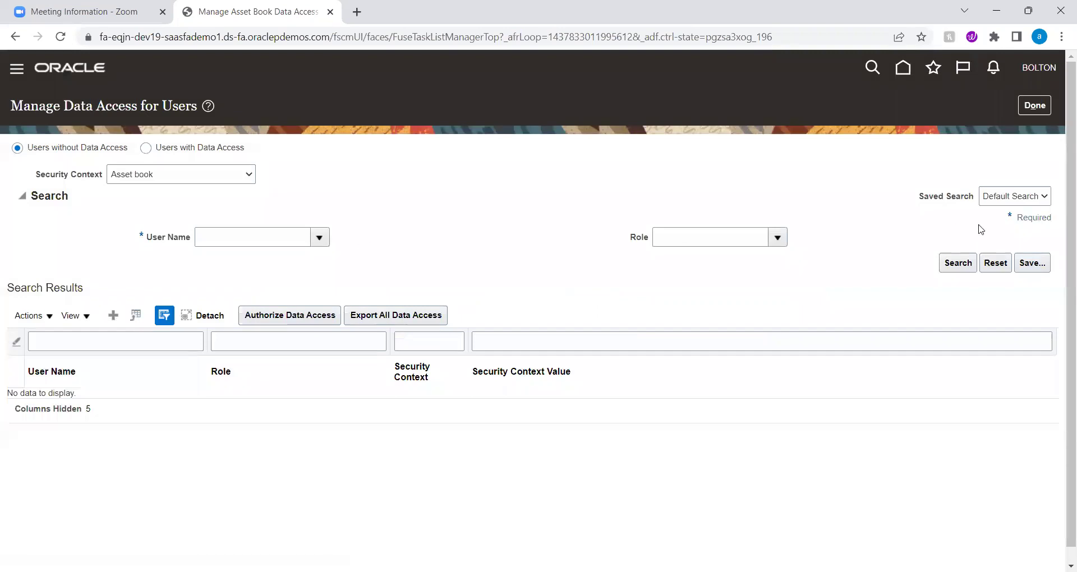
- Return to the Trianz Project and open the Manage Asset Distribution Sets task
{"action": "left_click", "coordinate": [1031, 111]}
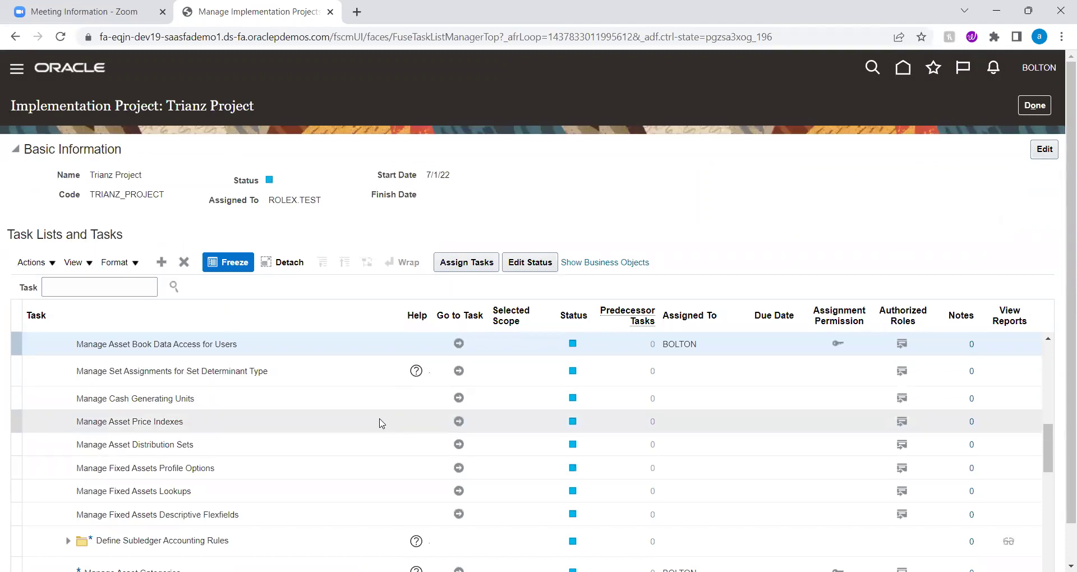
{"action": "left_click", "coordinate": [203, 447]}
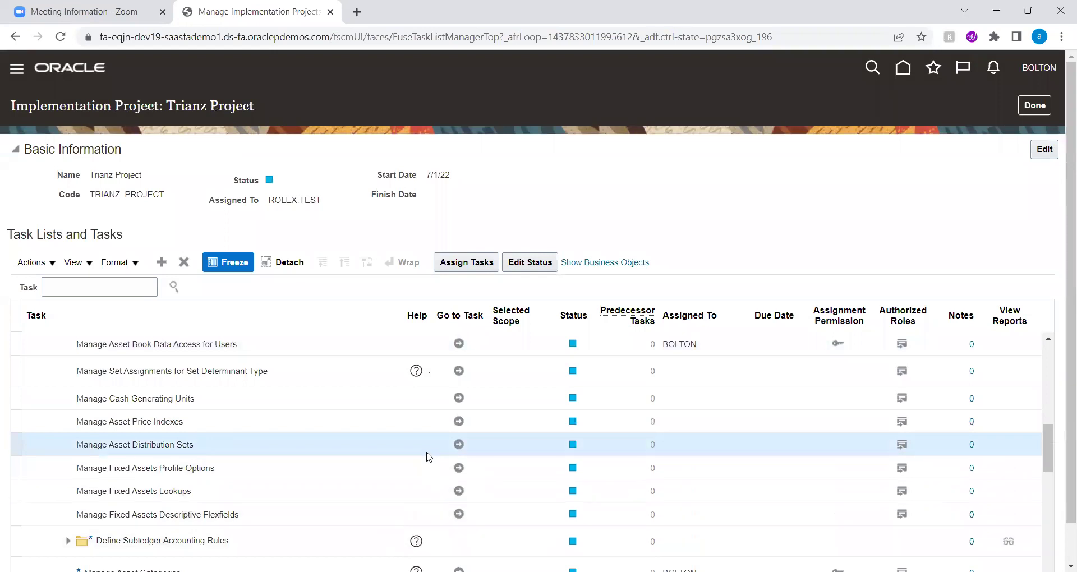
{"action": "left_click", "coordinate": [458, 444]}
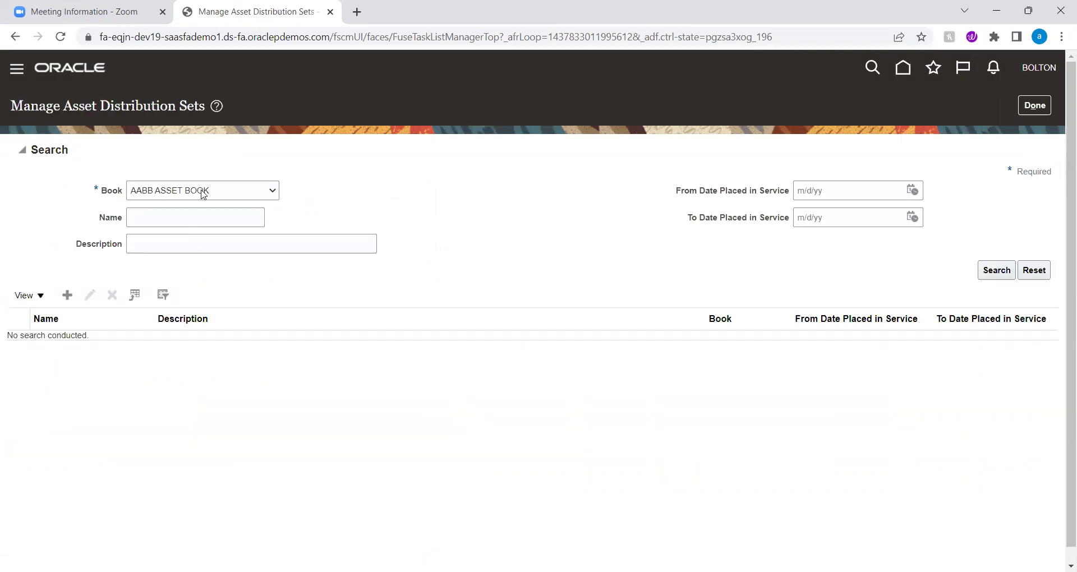
- View the asset book choices, open a blank distribution set form, and cancel it to return to the Trianz Project
{"action": "left_click", "coordinate": [212, 193]}
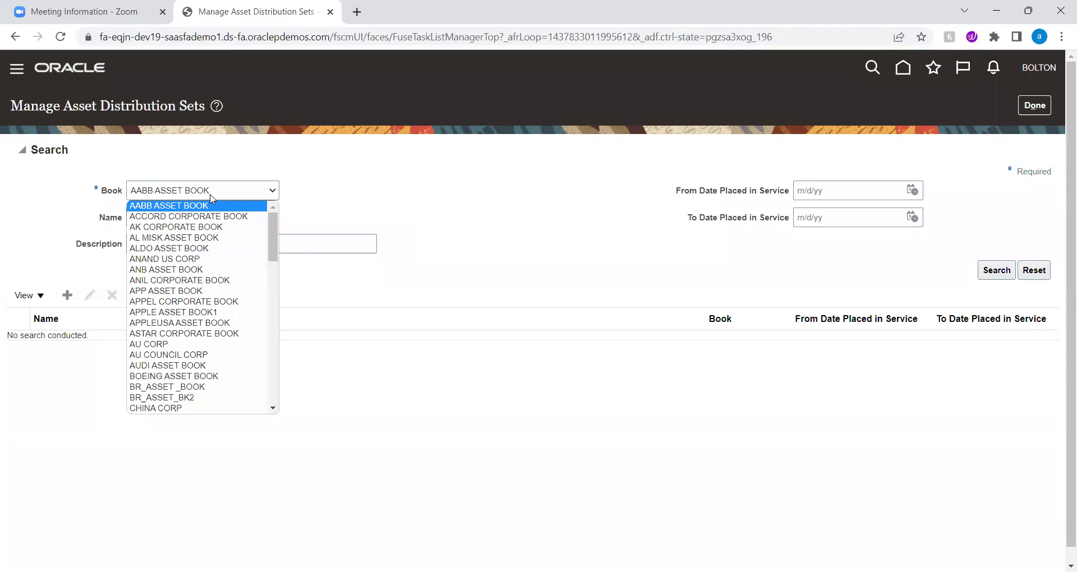
{"action": "left_click", "coordinate": [489, 199]}
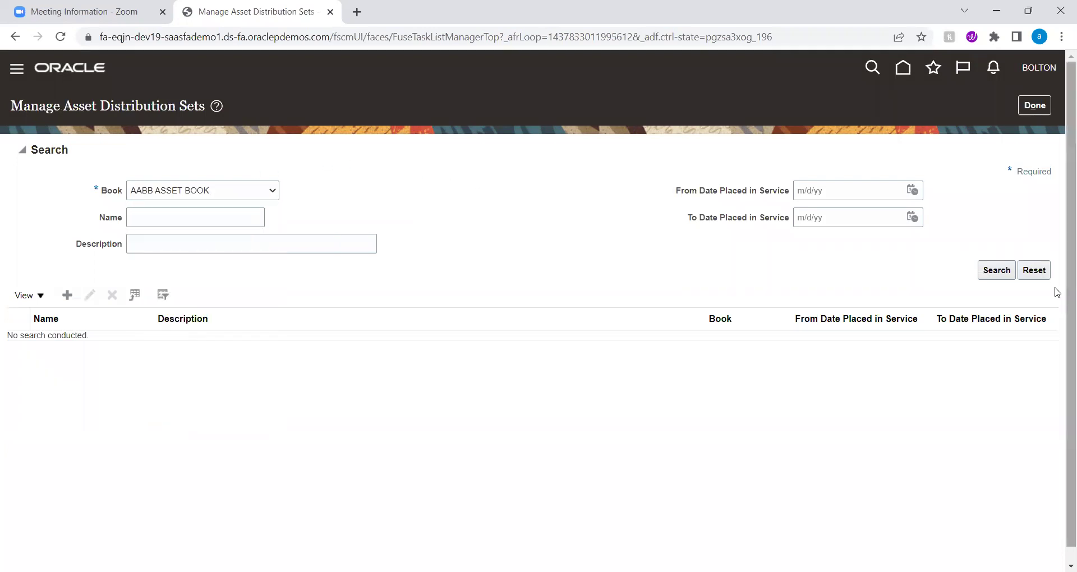
{"action": "left_click", "coordinate": [67, 295]}
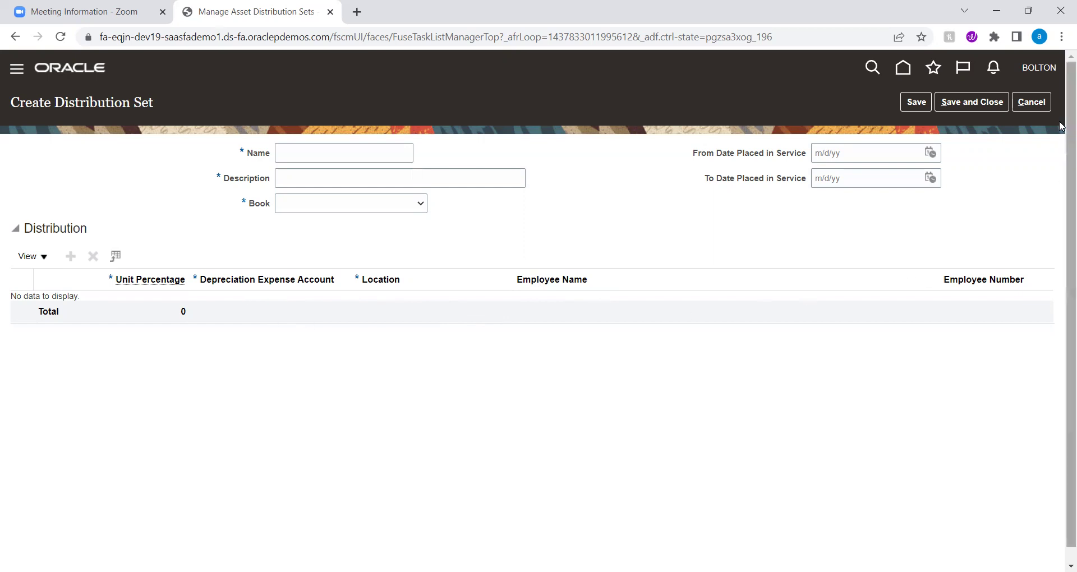
{"action": "left_click", "coordinate": [1031, 102]}
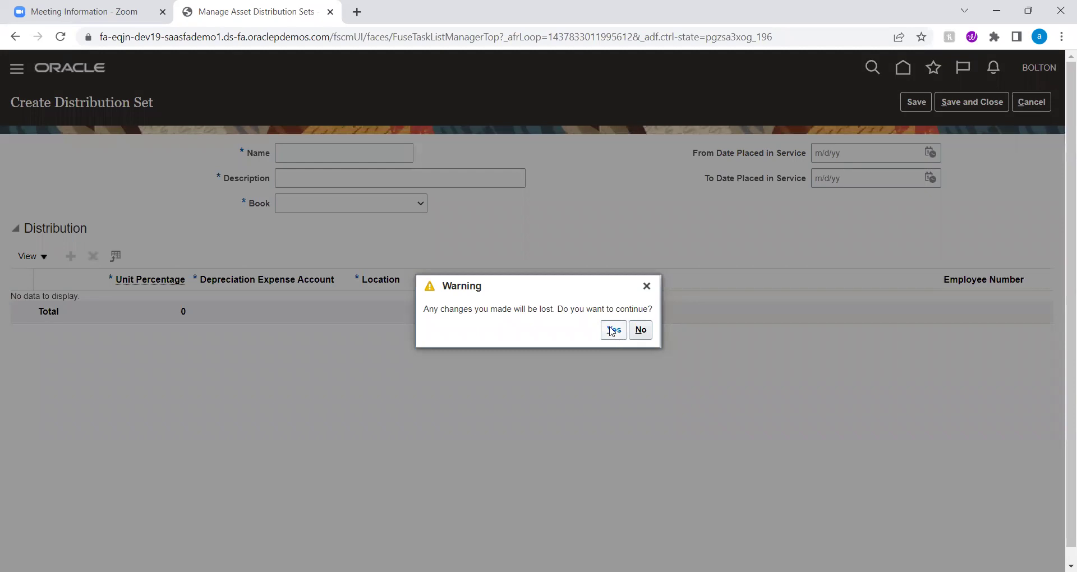
{"action": "left_click", "coordinate": [612, 331]}
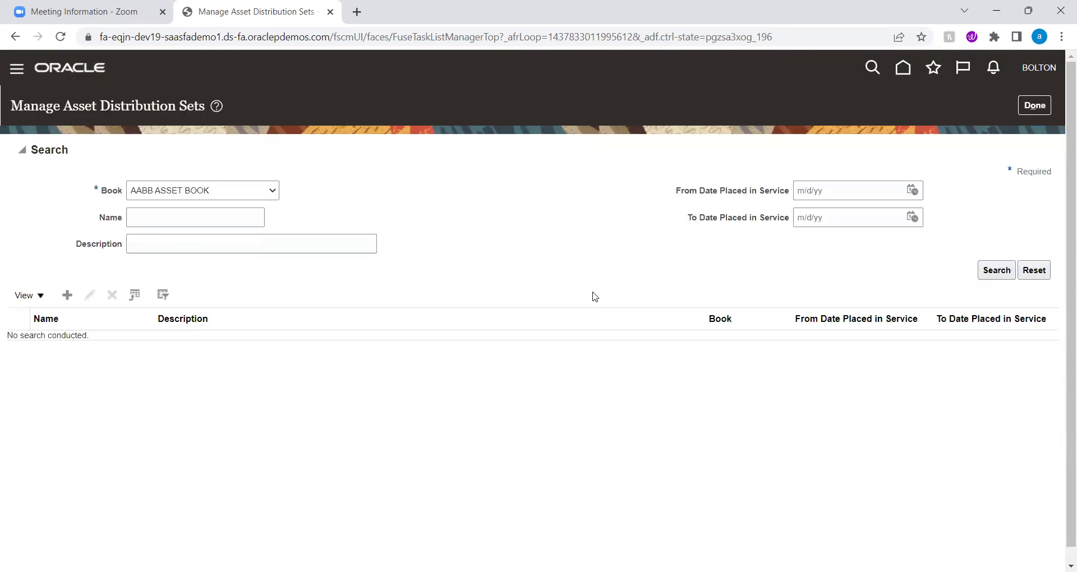
{"action": "left_click", "coordinate": [1034, 109]}
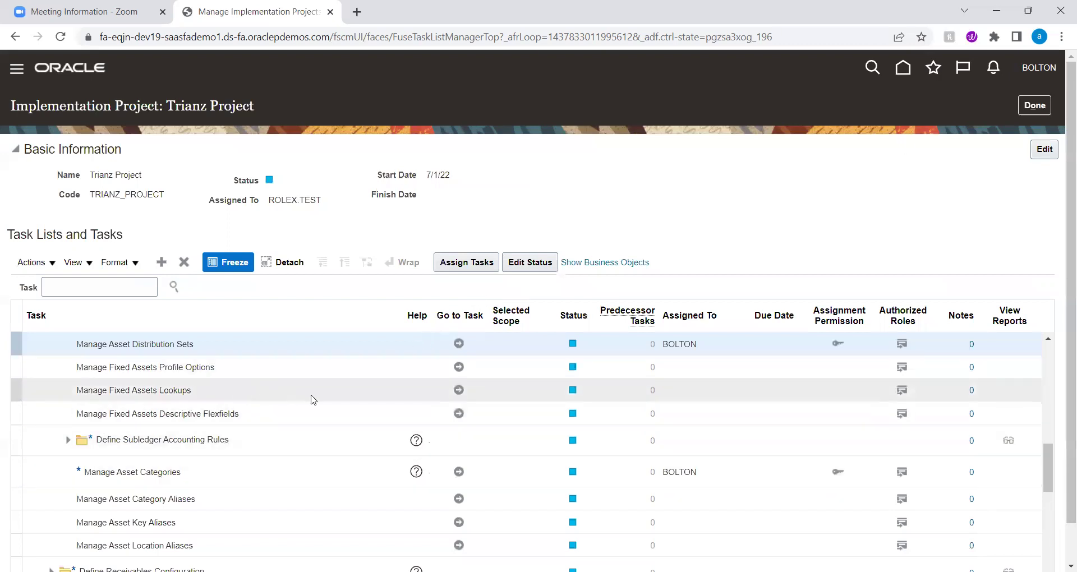
- Review the tasks under Define Fixed Assets Configuration back to Manage Fixed Assets Flexfield Value Sets, and close the project
{"action": "scroll", "coordinate": [345, 414], "scroll_direction": "down", "scroll_amount": 3}
{"action": "scroll", "coordinate": [345, 413], "scroll_direction": "up", "scroll_amount": 5}
{"action": "scroll", "coordinate": [327, 426], "scroll_direction": "up", "scroll_amount": 3}
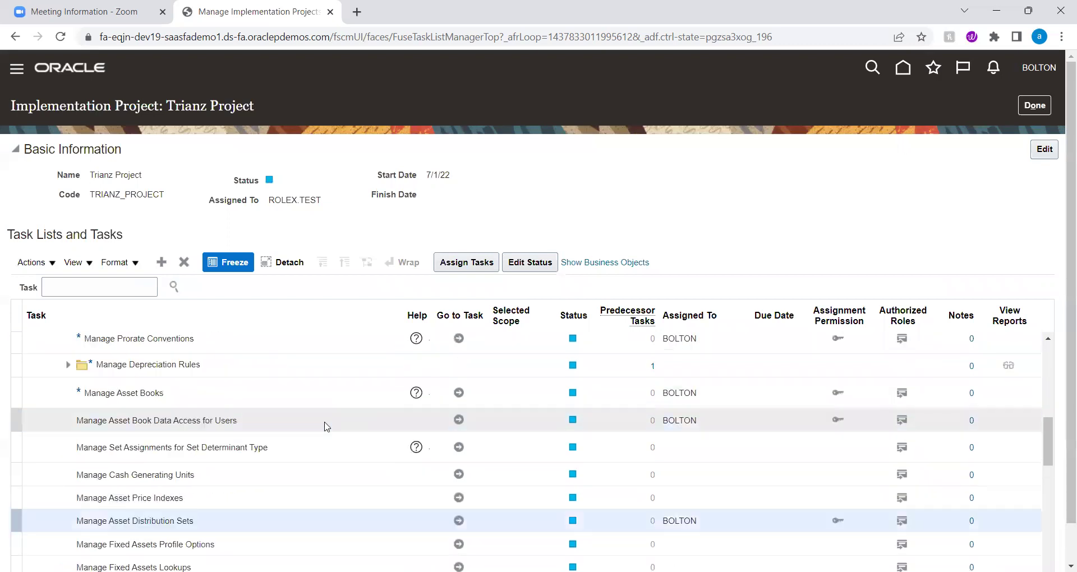
{"action": "scroll", "coordinate": [327, 426], "scroll_direction": "up", "scroll_amount": 9}
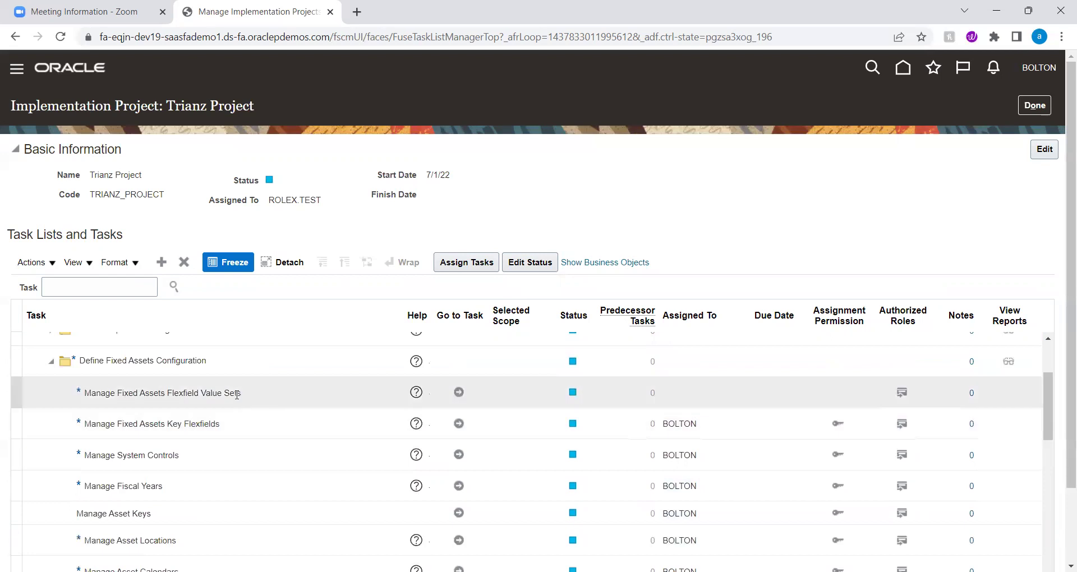
{"action": "left_click", "coordinate": [236, 395]}
{"action": "left_click", "coordinate": [1035, 105]}
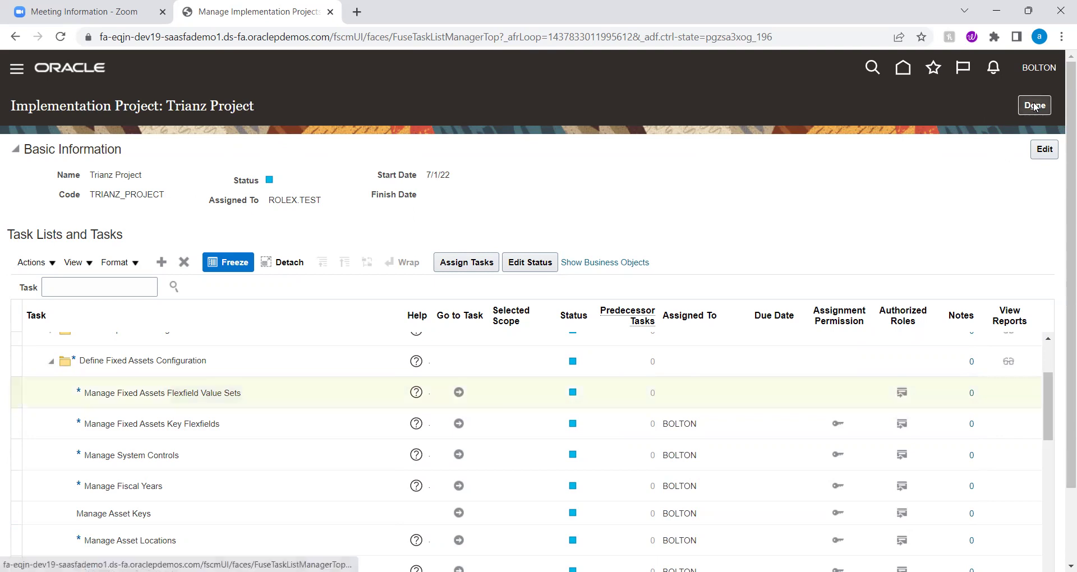